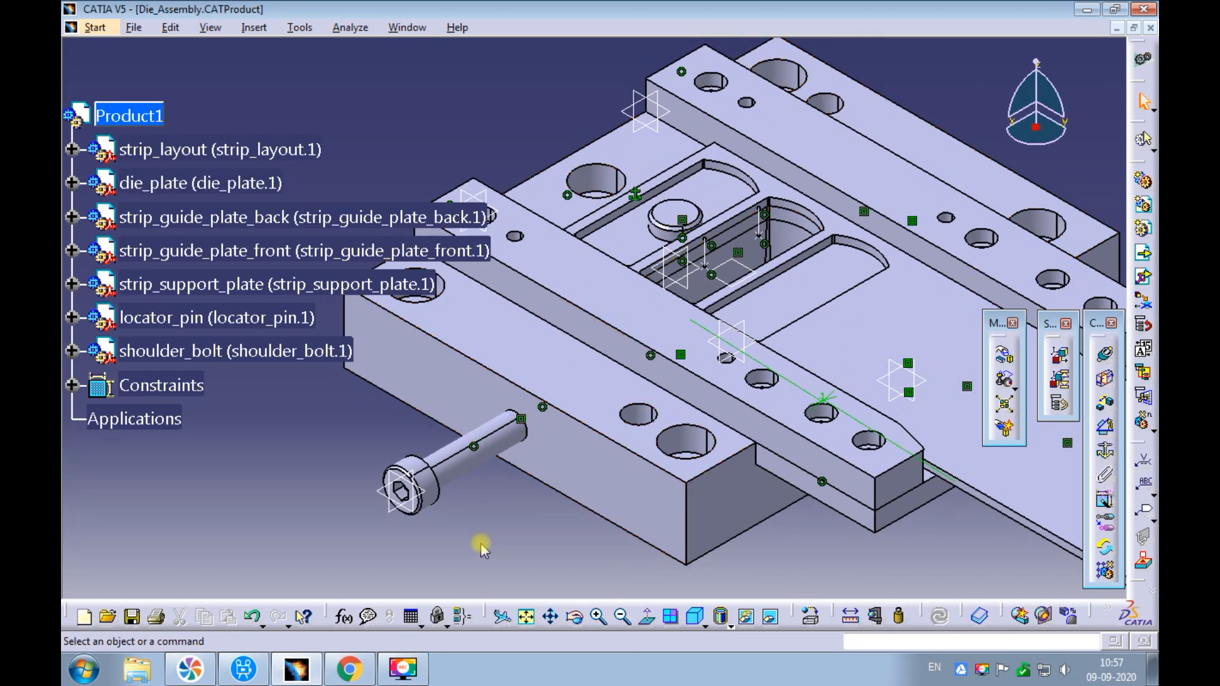
# - Create a new part document named strip_pusher with hybrid design enabled
pyautogui.click(134, 27)
pyautogui.click(153, 44)
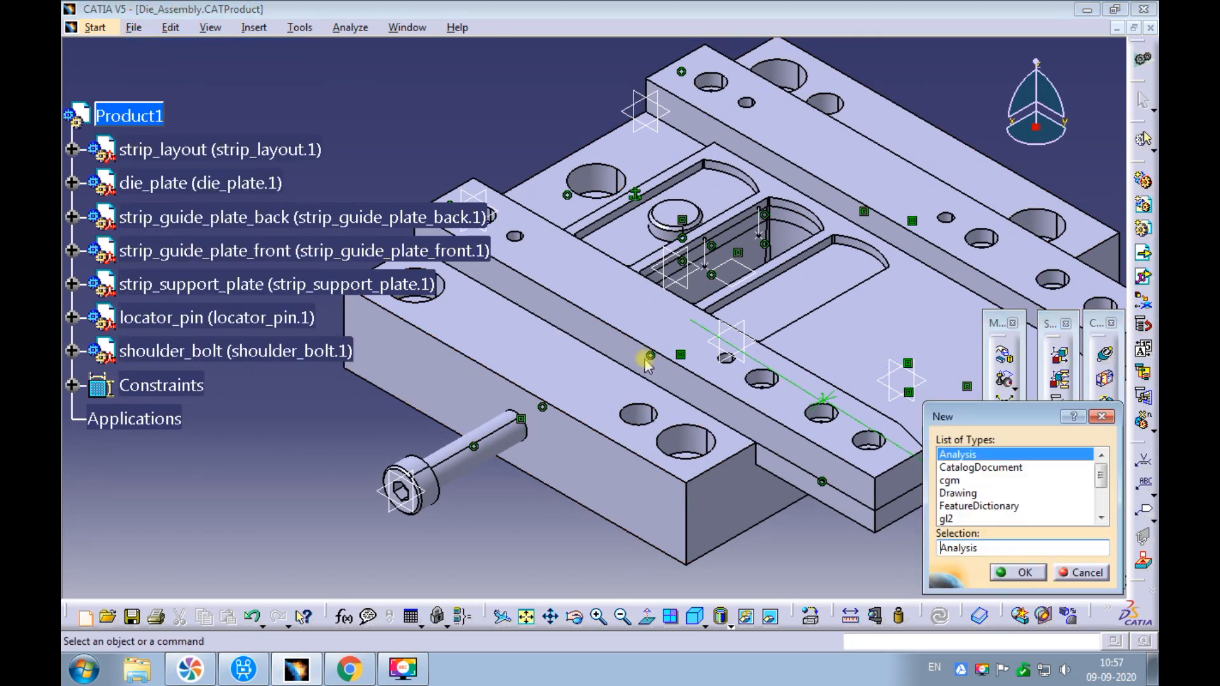
pyautogui.click(1100, 513)
pyautogui.click(952, 466)
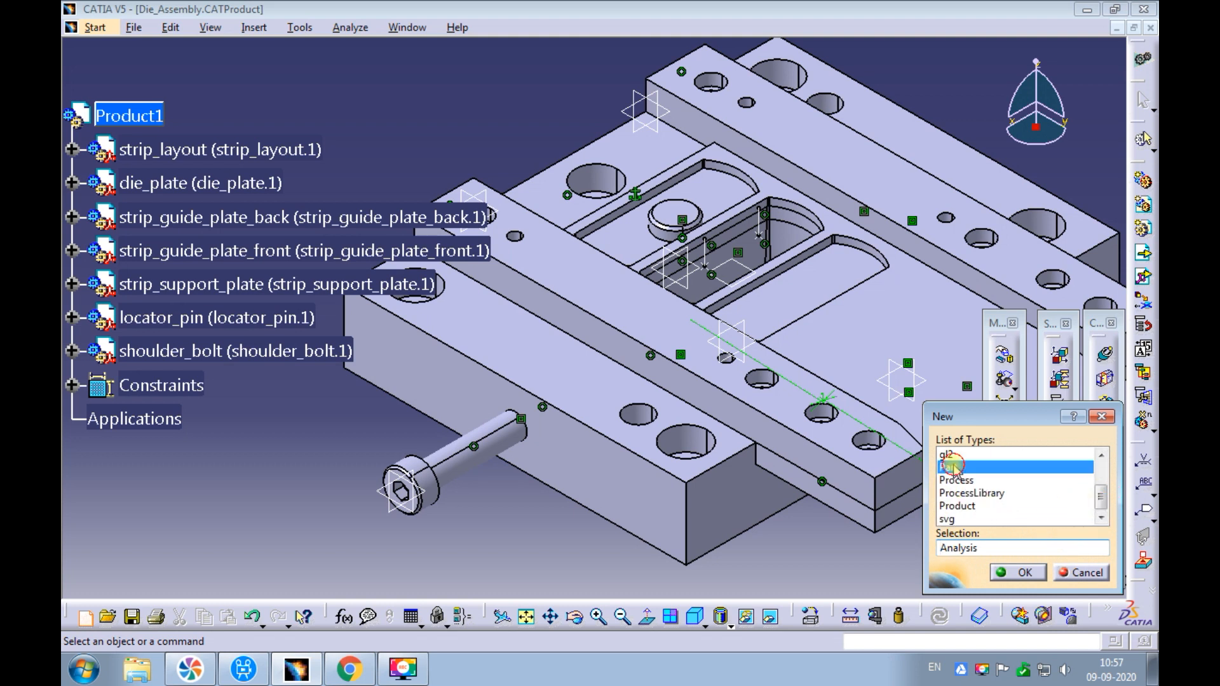
pyautogui.click(1015, 573)
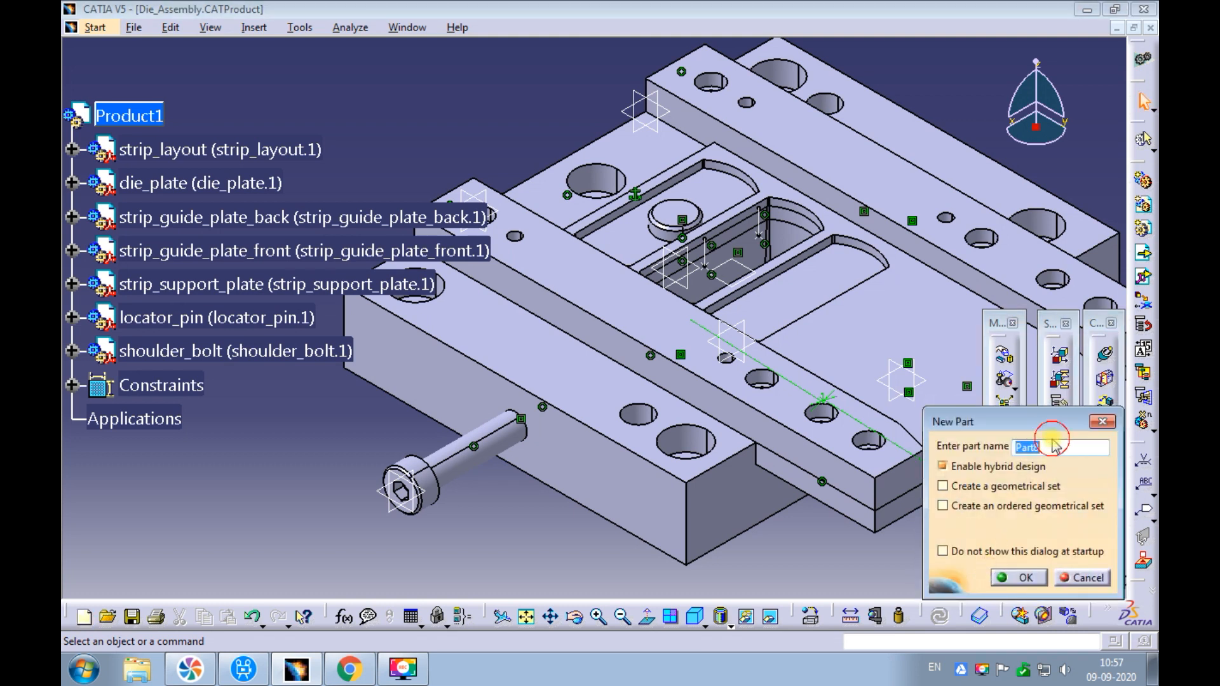
pyautogui.write('str')
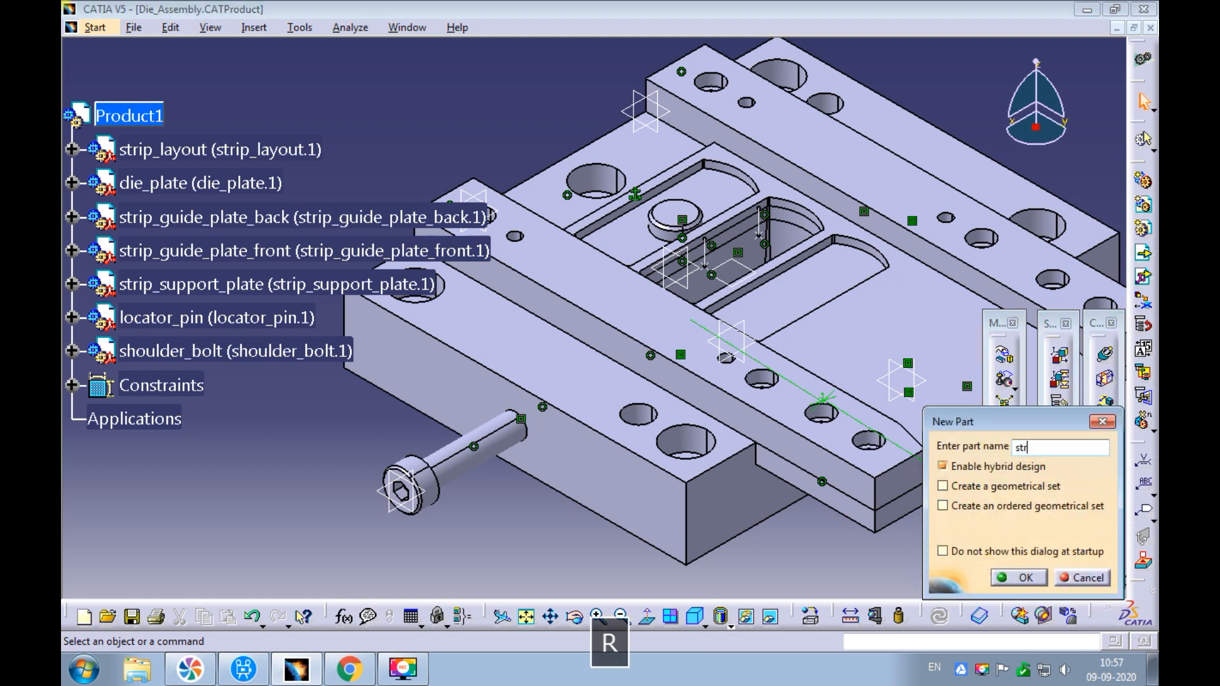
pyautogui.write('ip_pusher')
pyautogui.click(1028, 575)
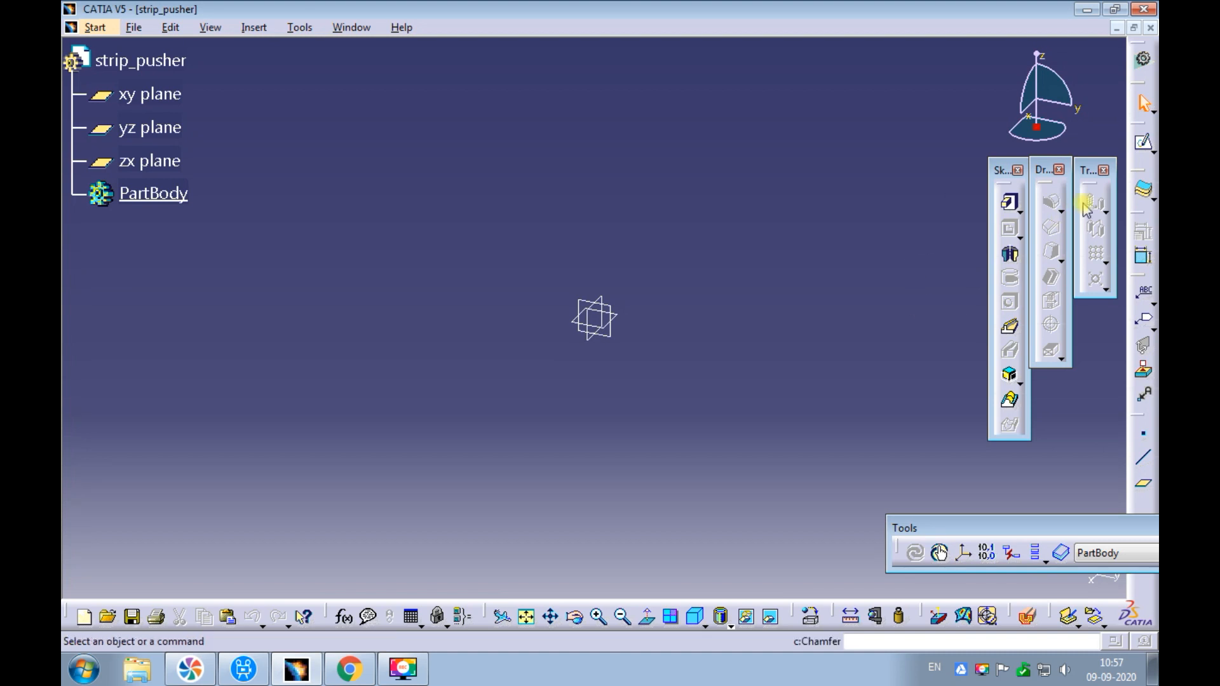
# - In a positioned sketch on the xy plane, draw a rectangle about 44 mm wide and 92 mm high with its lower edge on the horizontal axis
pyautogui.click(1153, 152)
pyautogui.click(1142, 168)
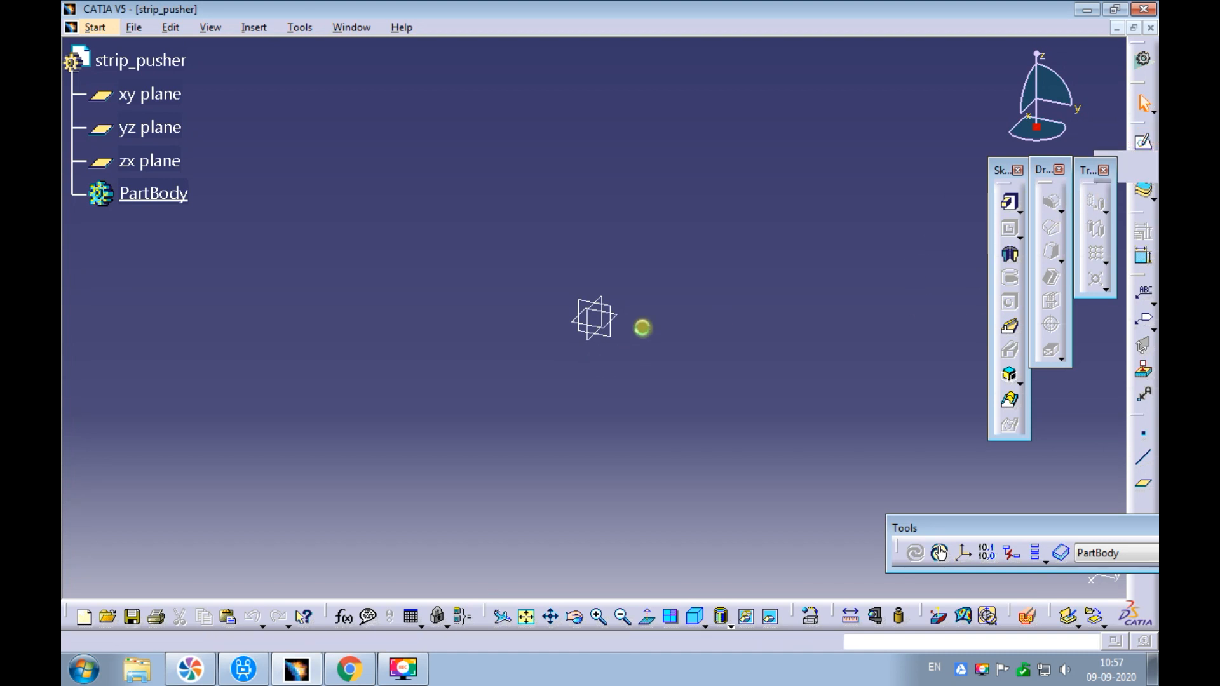
pyautogui.click(628, 321)
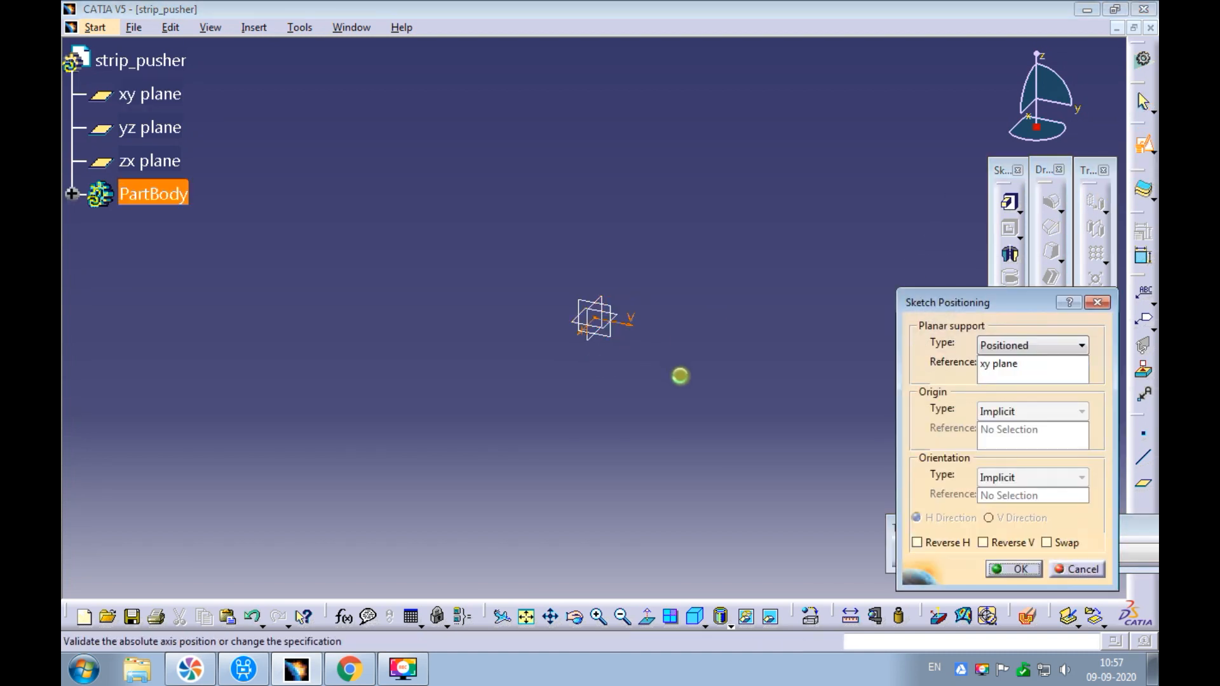
pyautogui.click(1014, 568)
pyautogui.click(1039, 328)
pyautogui.click(543, 129)
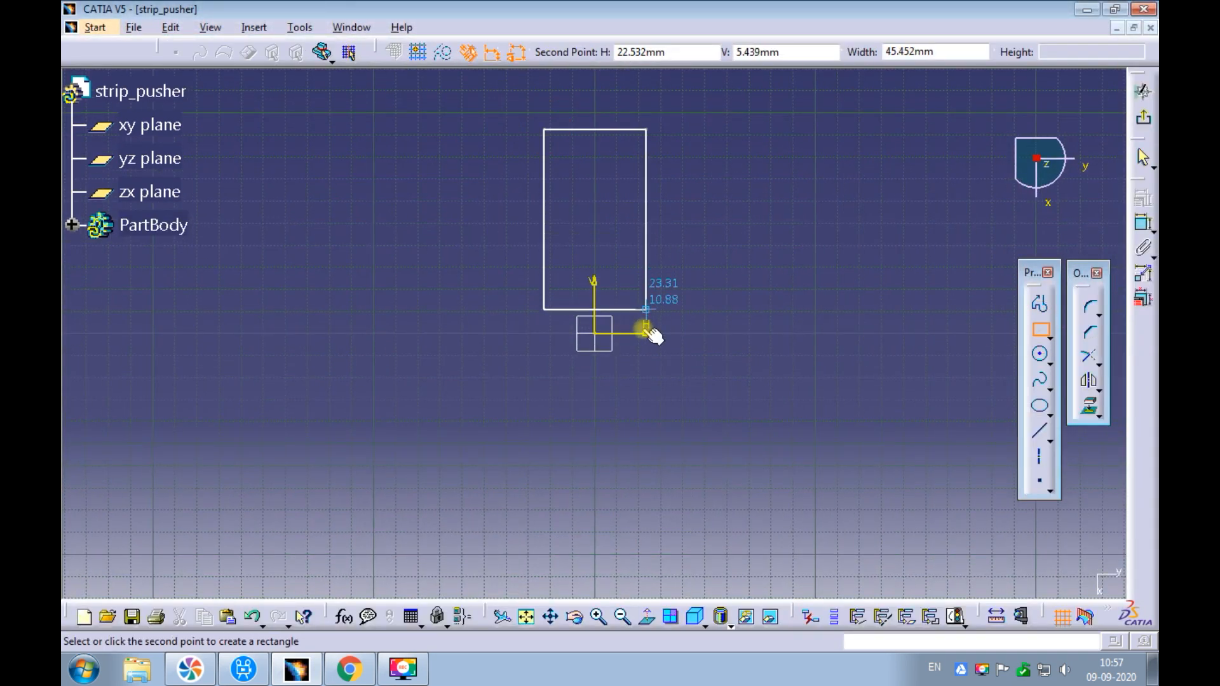
pyautogui.click(641, 332)
pyautogui.press('Escape')
# - Constrain the rectangle's two vertical sides to be symmetric about the sketch's vertical axis
pyautogui.moveTo(704, 221)
pyautogui.keyDown('ctrl'); pyautogui.mouseDown(button='middle')
pyautogui.moveTo(699, 237)
pyautogui.moveTo(523, 356)
pyautogui.mouseUp(button='middle'); pyautogui.keyUp('ctrl')
pyautogui.click(496, 331)
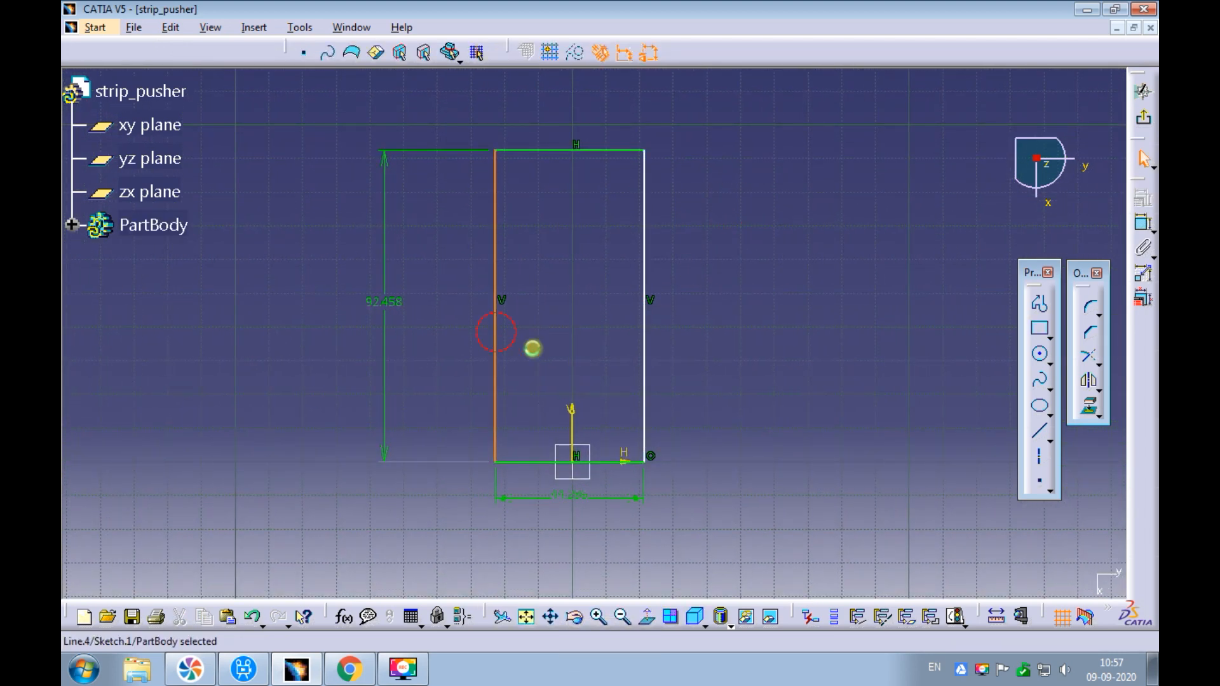
pyautogui.keyDown('ctrl'); pyautogui.click(644, 345); pyautogui.keyUp('ctrl')
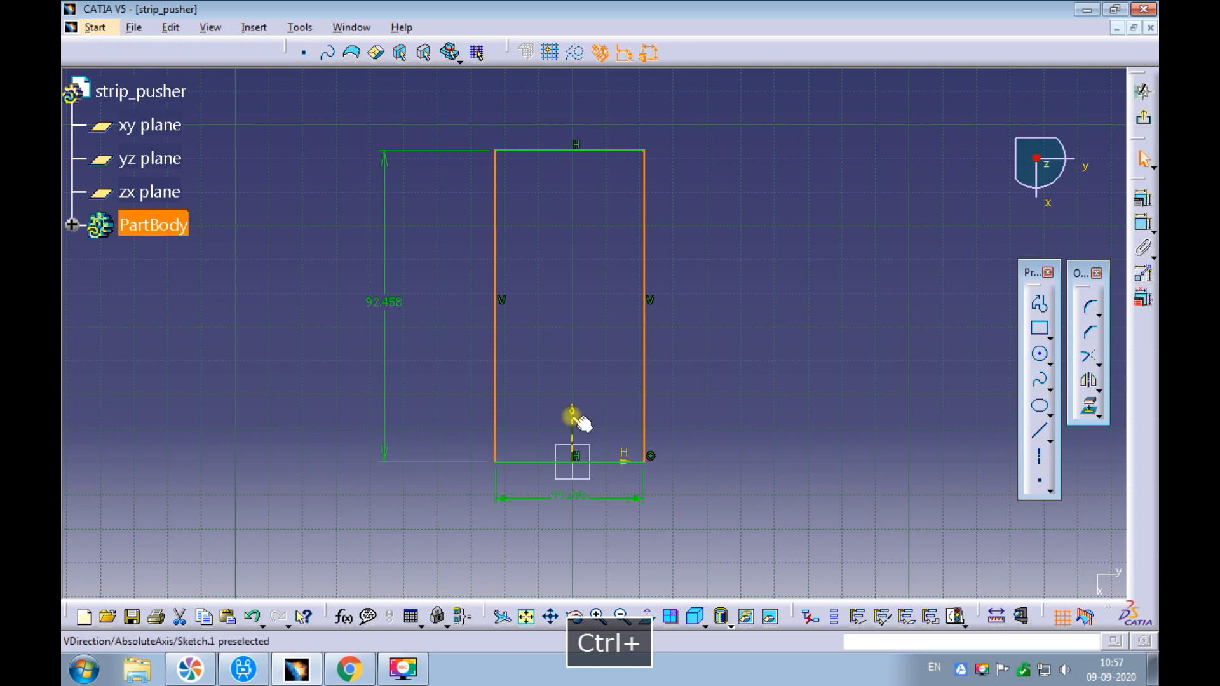
pyautogui.keyDown('ctrl'); pyautogui.click(574, 420); pyautogui.keyUp('ctrl')
pyautogui.click(1145, 198)
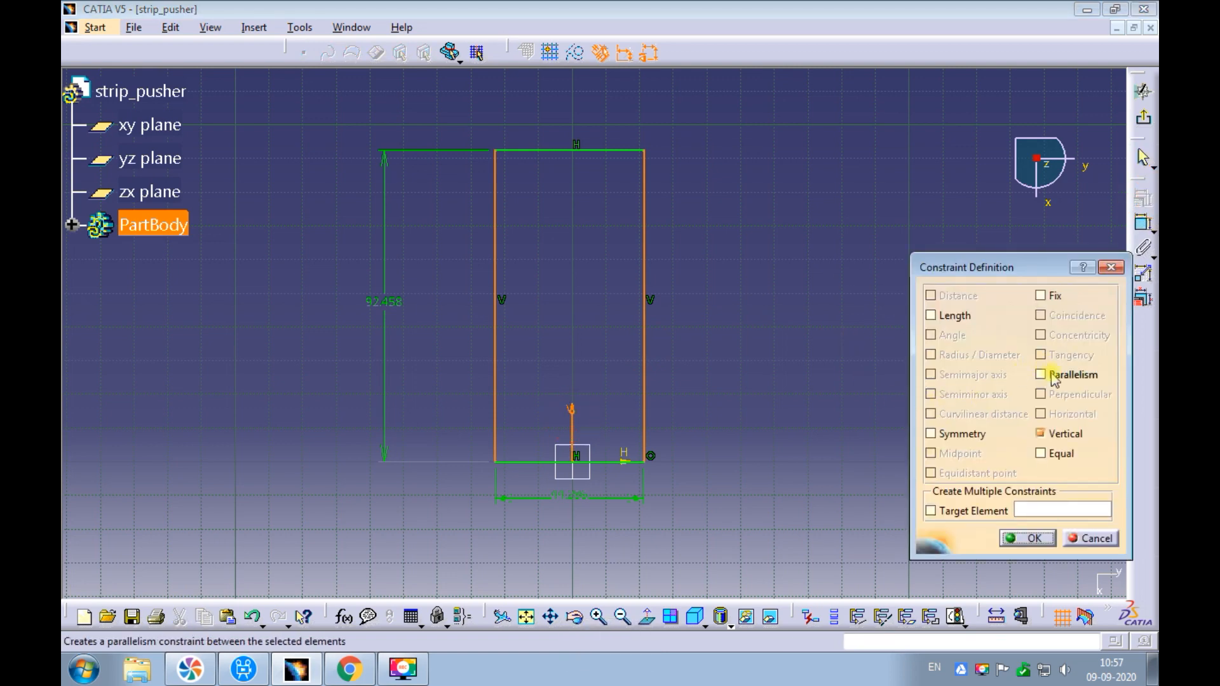
pyautogui.click(962, 433)
pyautogui.click(1024, 538)
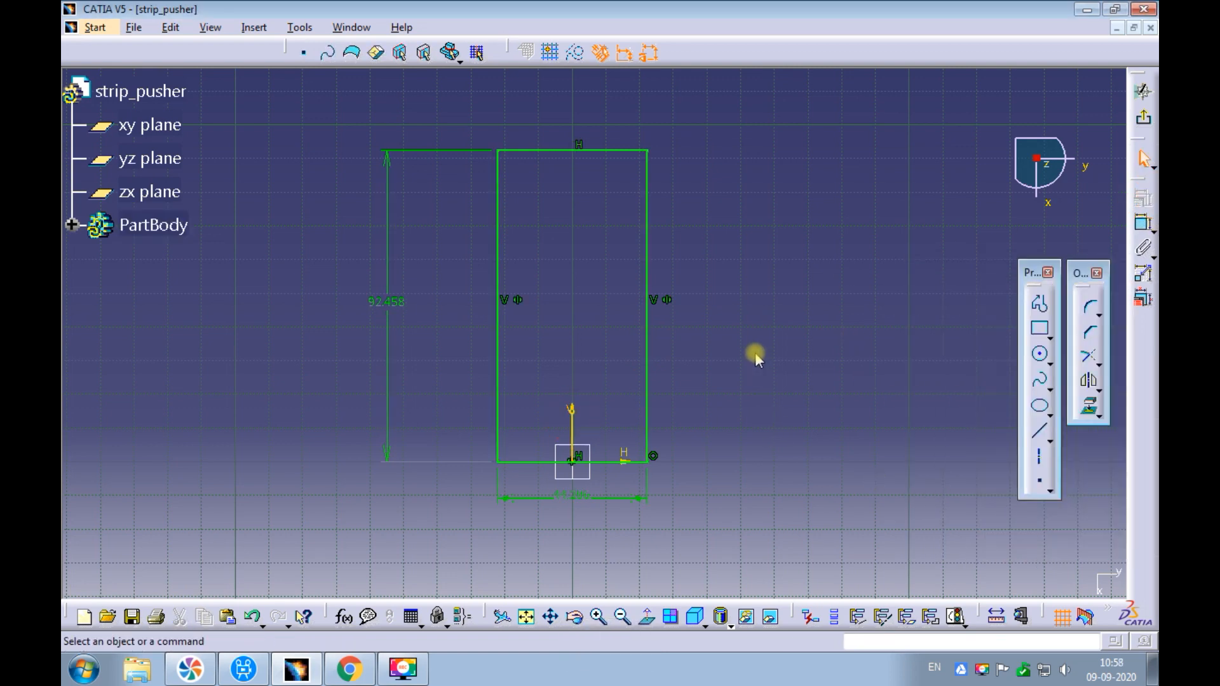
# - Set the rectangle's height to 70 mm and its width to 20 mm
pyautogui.doubleClick(354, 313)
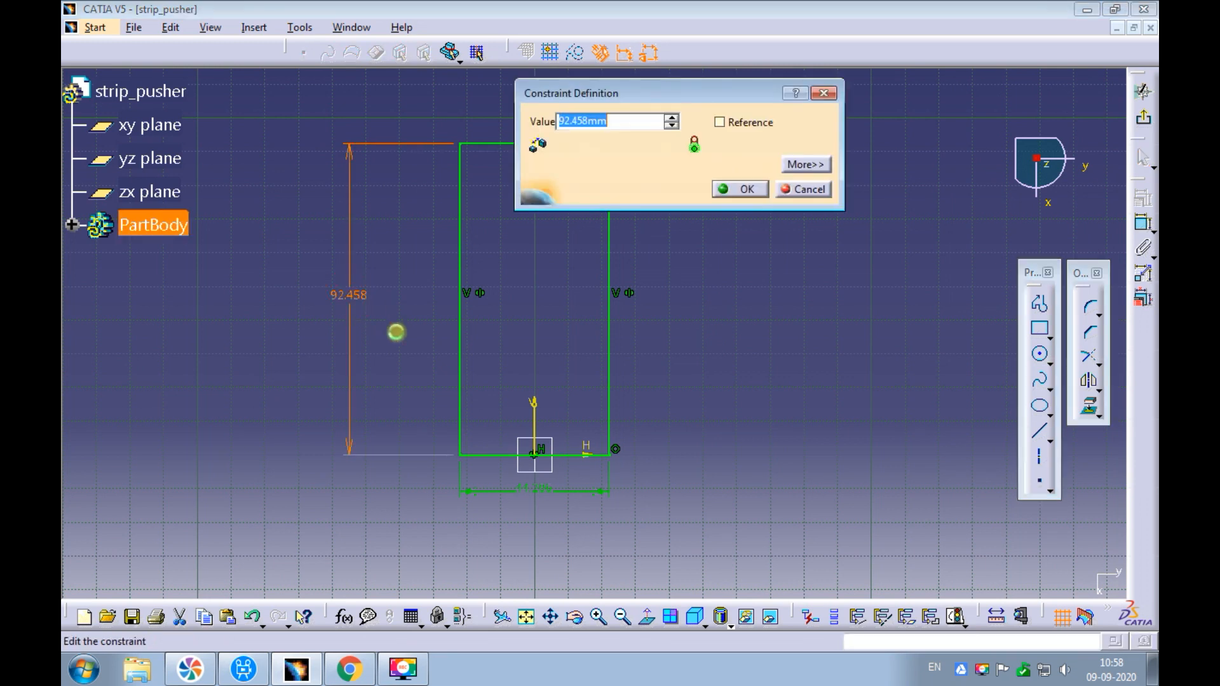
pyautogui.write('70')
pyautogui.press('Return')
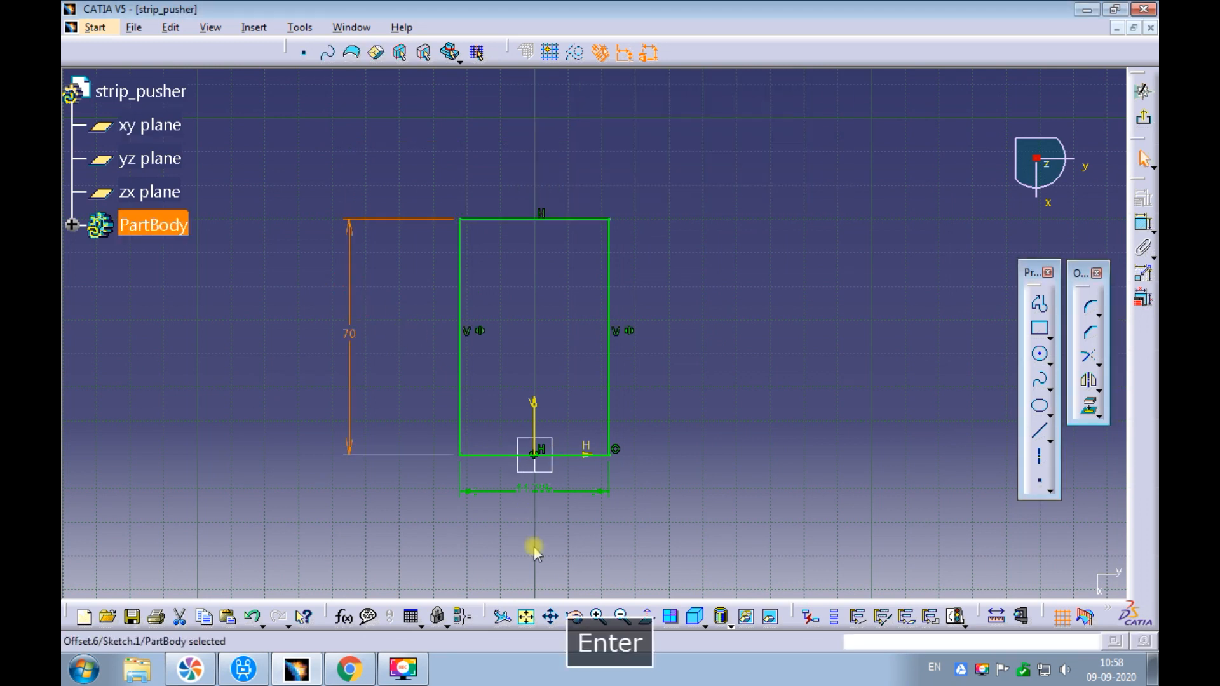
pyautogui.doubleClick(528, 489)
pyautogui.write('20')
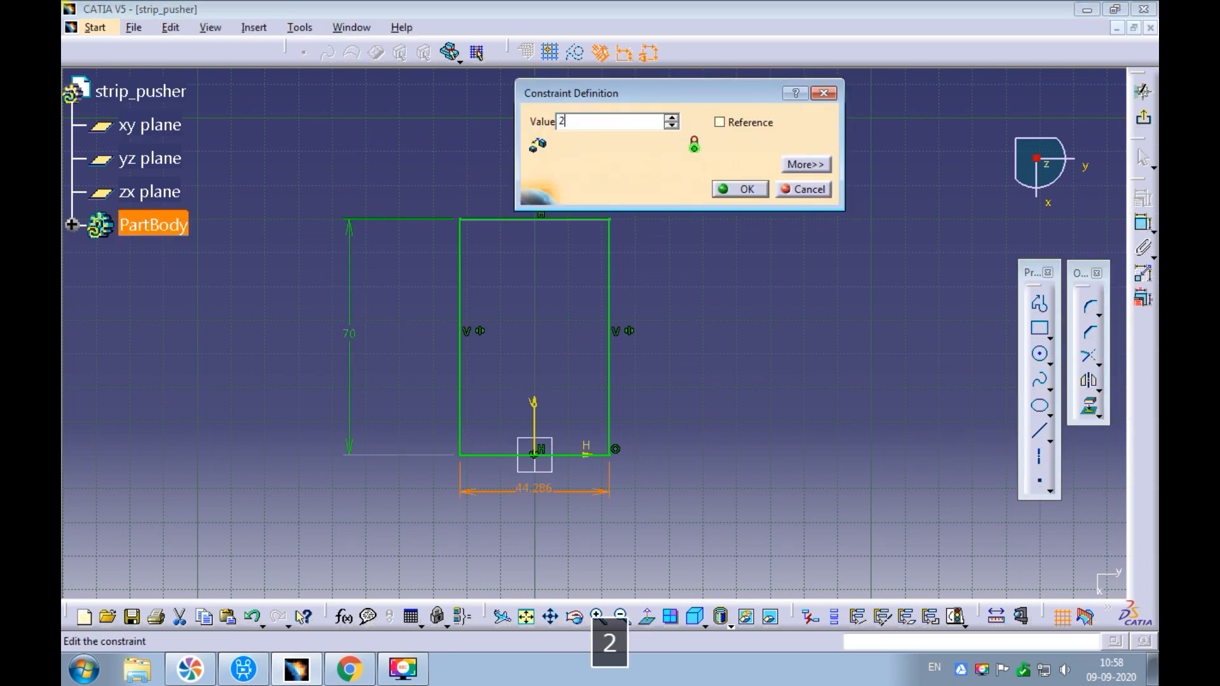
pyautogui.press('Return')
pyautogui.keyDown('ctrl'); pyautogui.moveTo(691, 304); pyautogui.dragTo(672, 315, button='middle'); pyautogui.keyUp('ctrl')
pyautogui.click(654, 389)
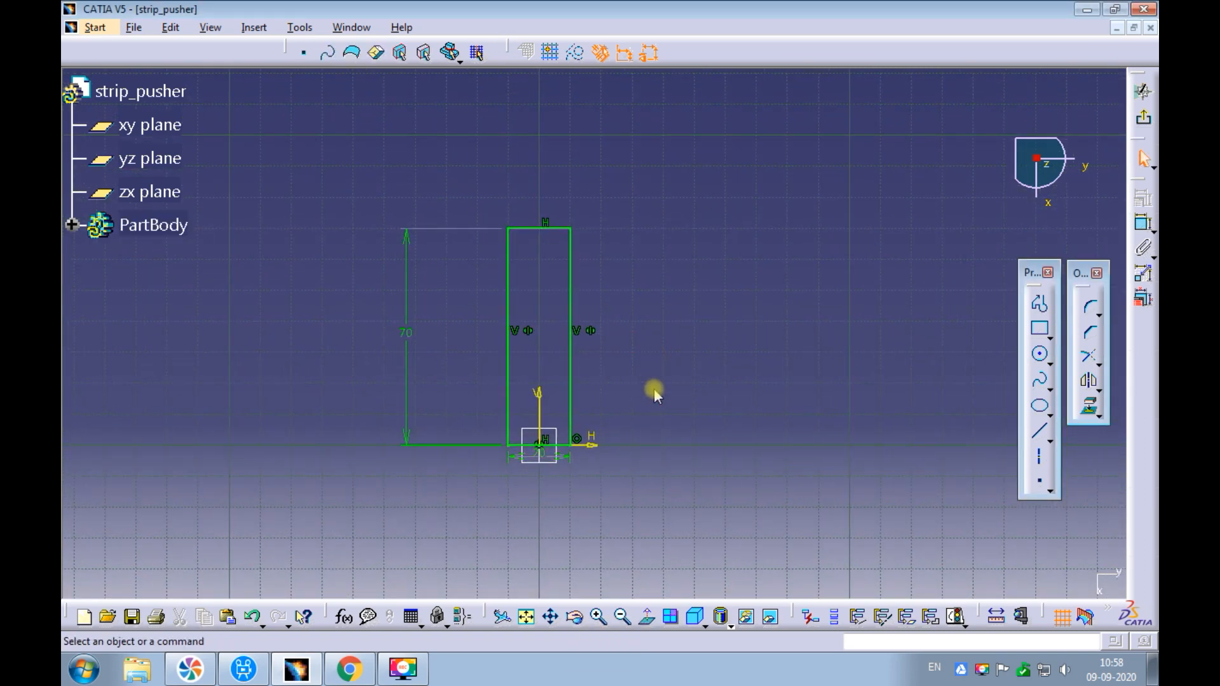
# - Finish the sketch and pad the rectangle to a length of 25 mm
pyautogui.click(1143, 122)
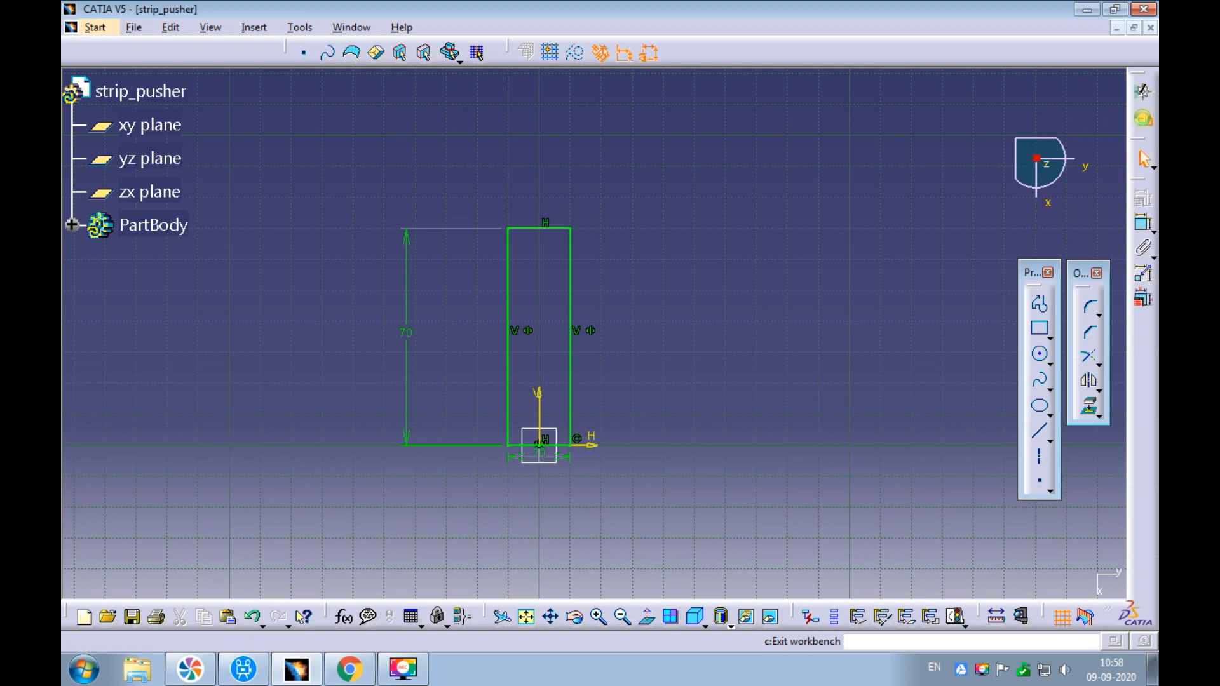
pyautogui.click(732, 357)
pyautogui.keyDown('ctrl'); pyautogui.moveTo(705, 237); pyautogui.dragTo(706, 173, button='middle'); pyautogui.keyUp('ctrl')
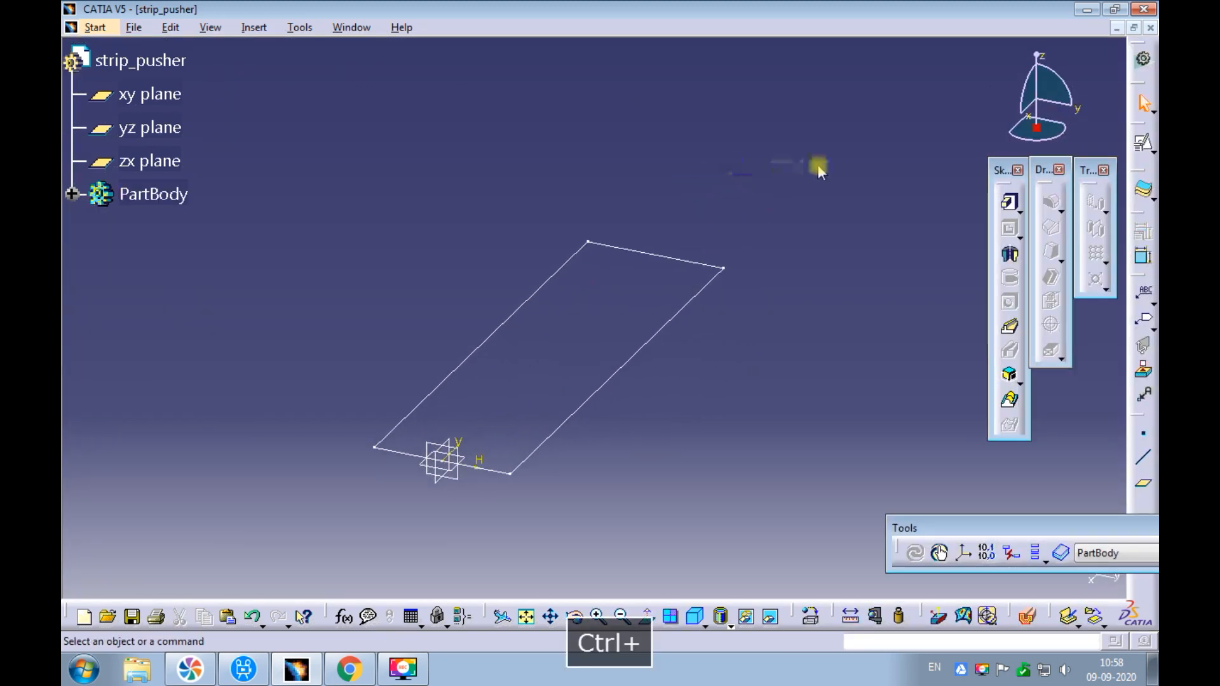
pyautogui.click(1010, 202)
pyautogui.click(646, 347)
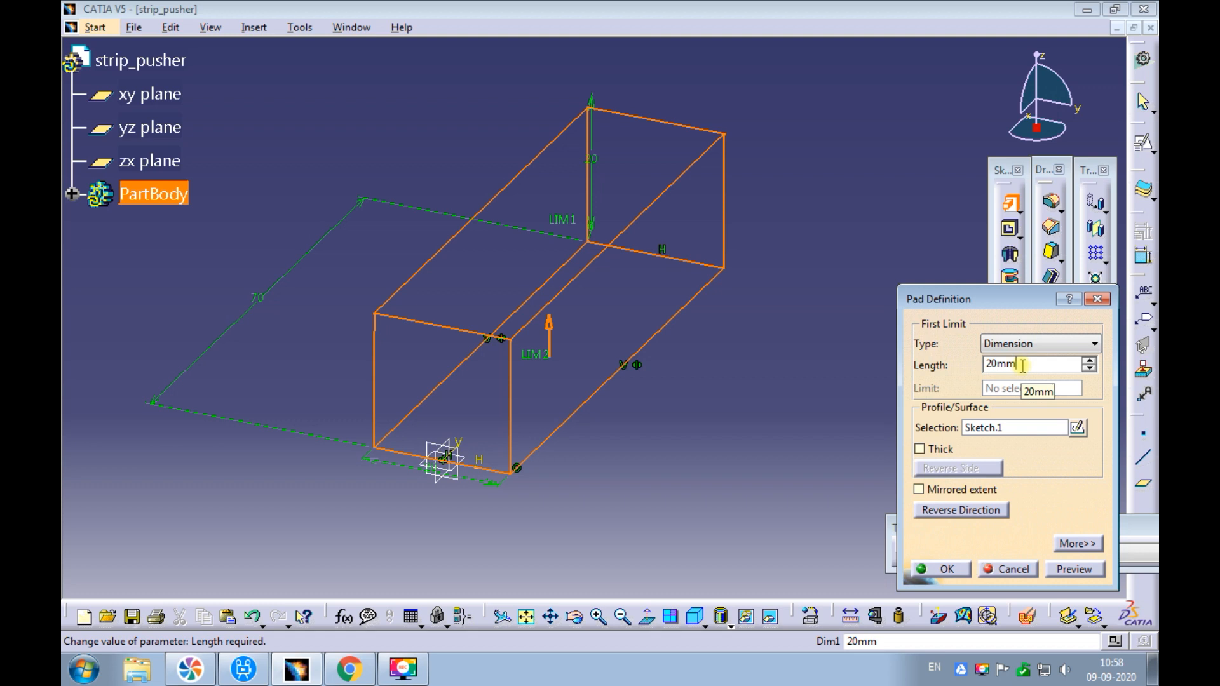
pyautogui.doubleClick(1024, 365)
pyautogui.write('2')
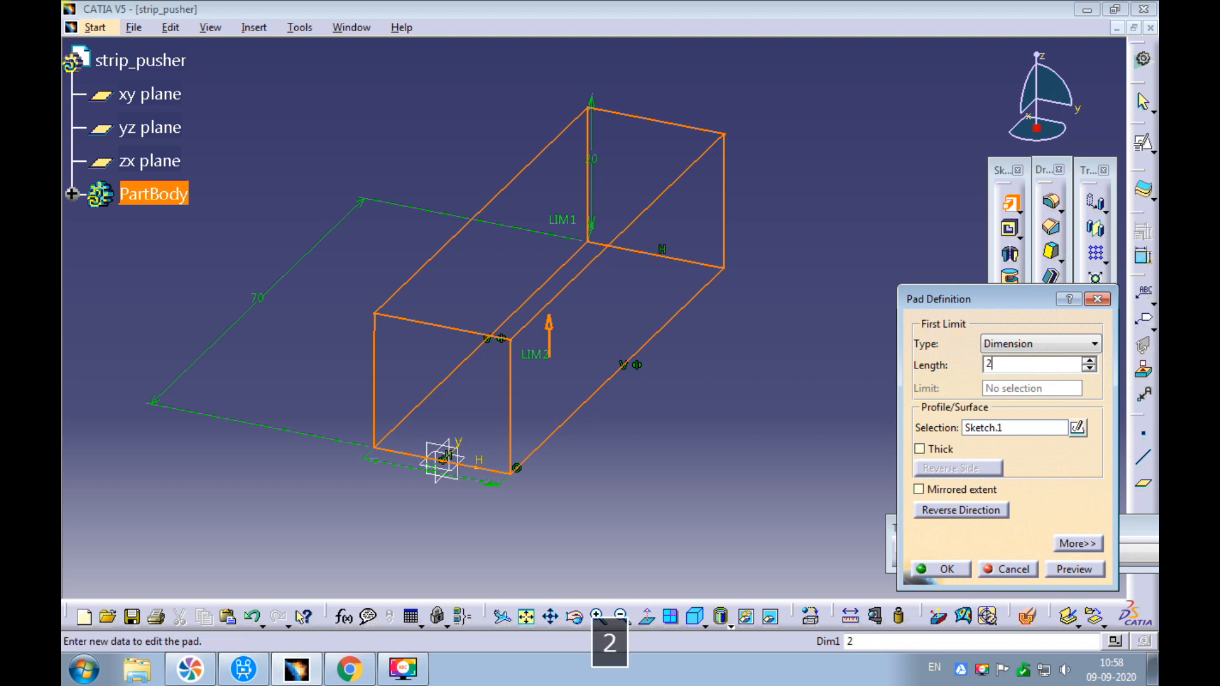
pyautogui.write('5')
pyautogui.click(1073, 568)
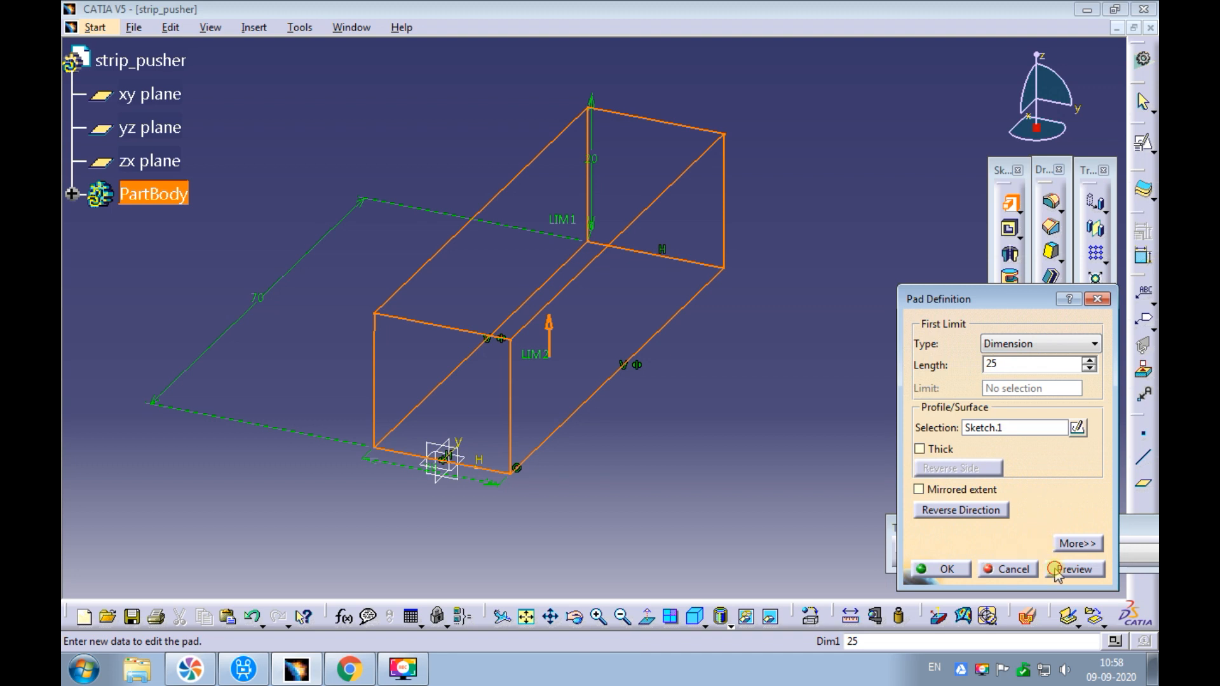
pyautogui.click(947, 569)
# - Sketch a rectangle about 69 mm by 23 mm on the block's long side face, extending past its lower and far end edges
pyautogui.keyDown('ctrl'); pyautogui.moveTo(716, 413); pyautogui.dragTo(746, 353, button='middle'); pyautogui.keyUp('ctrl')
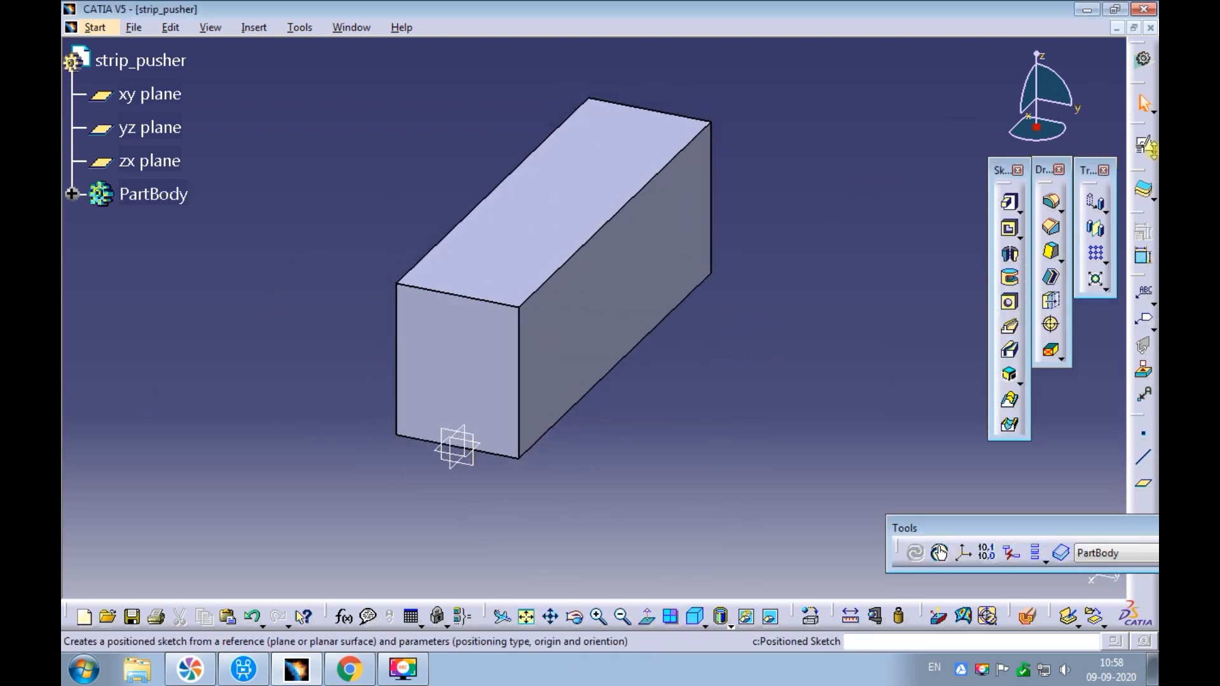
pyautogui.click(1143, 143)
pyautogui.click(642, 294)
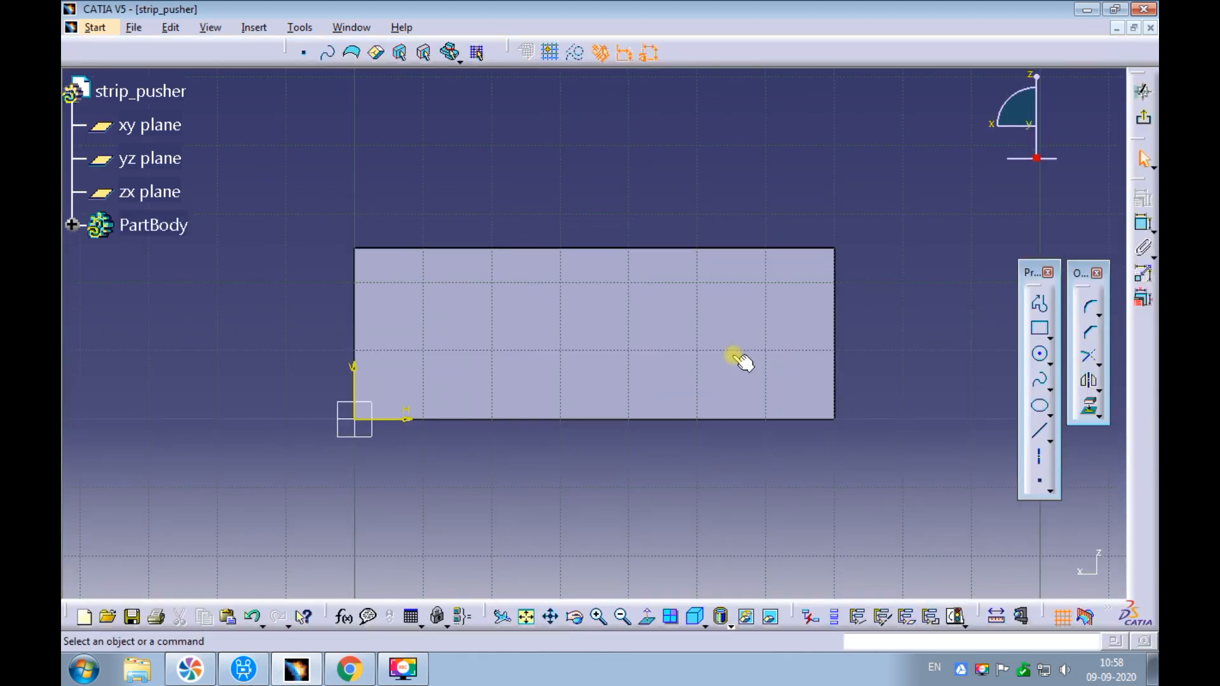
pyautogui.click(1039, 329)
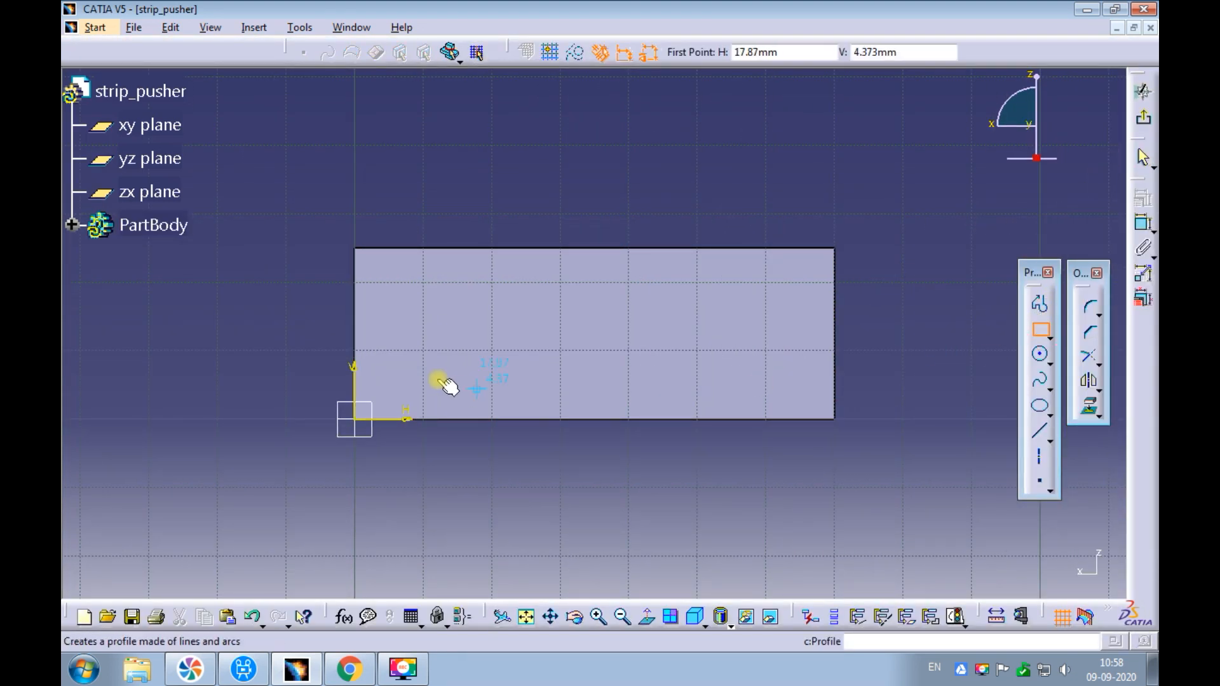
pyautogui.click(408, 305)
pyautogui.click(881, 464)
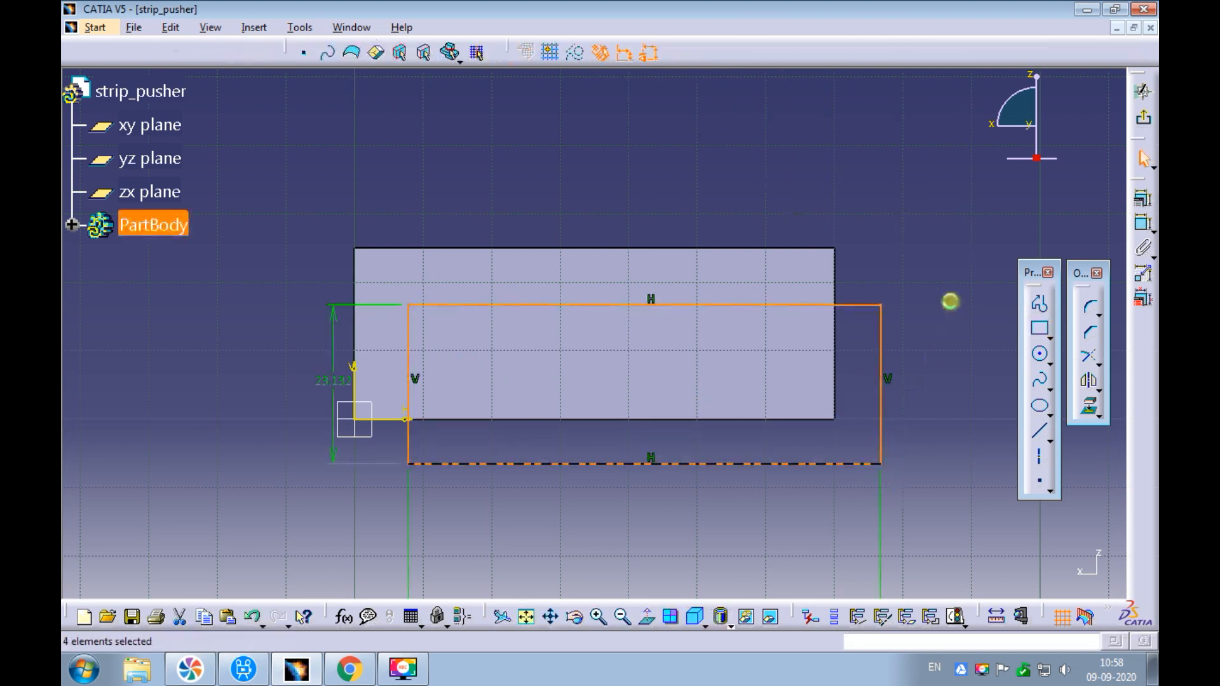
pyautogui.press('Escape')
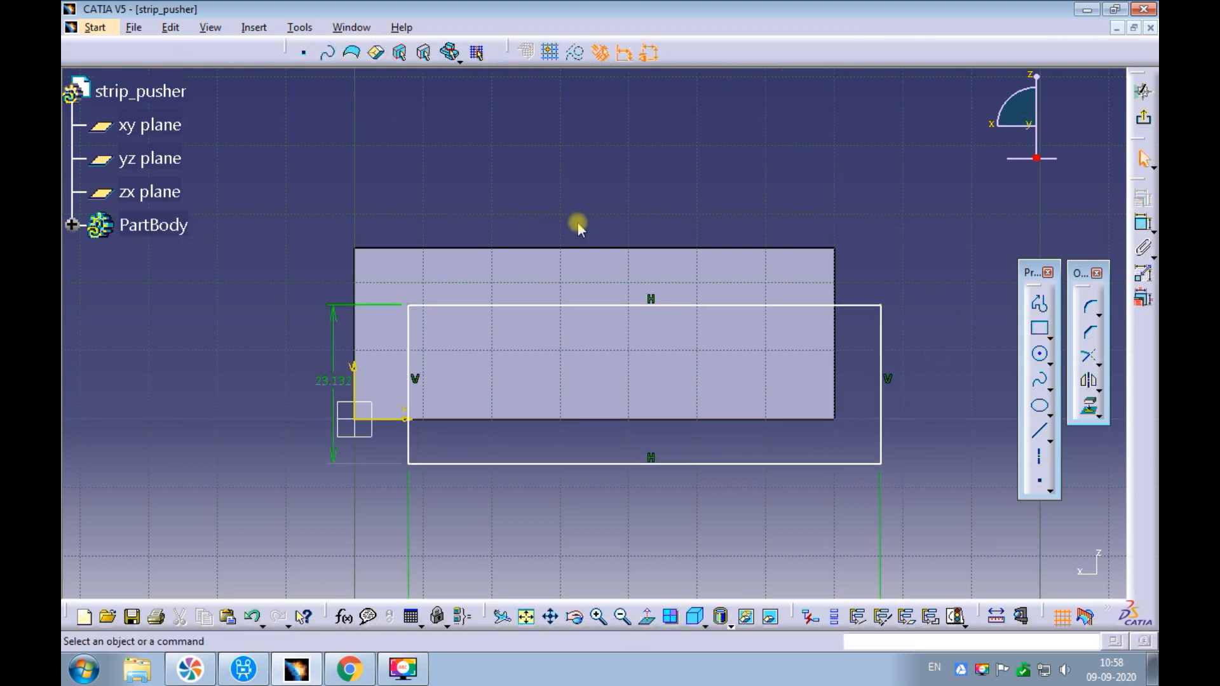
# - Dimension the new rectangle's top side from the block's top edge and its near vertical side from the block's end edge at the origin
pyautogui.click(1143, 223)
pyautogui.click(639, 249)
pyautogui.click(604, 305)
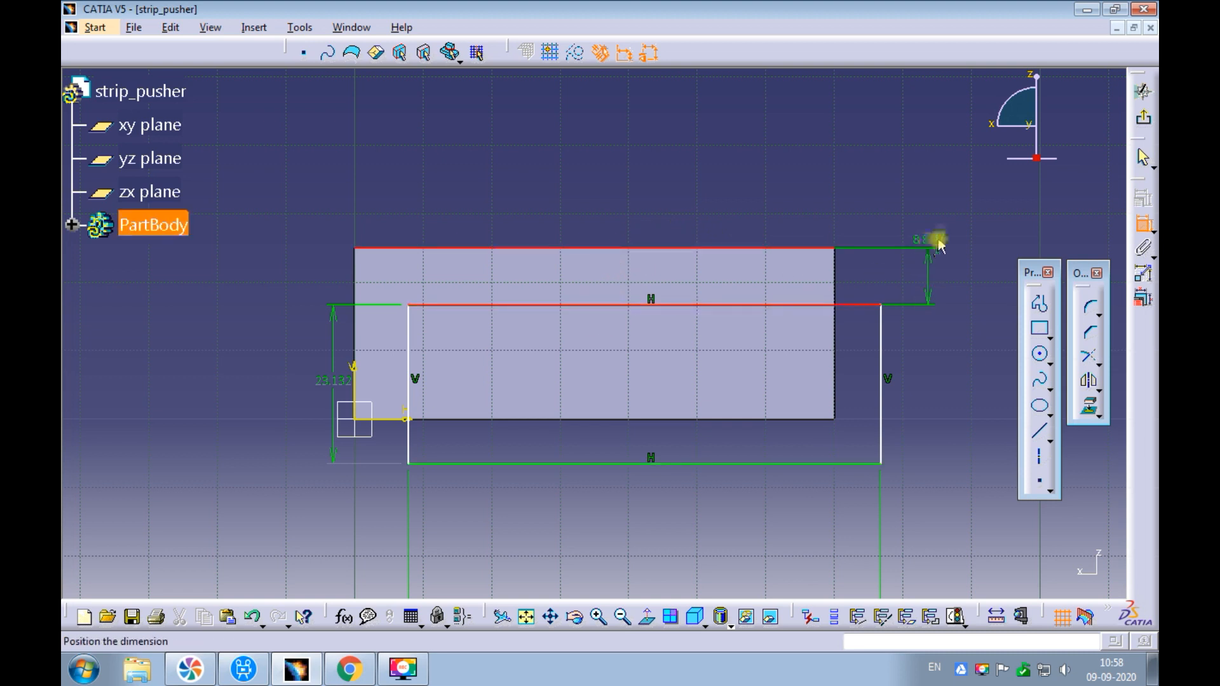
pyautogui.click(946, 270)
pyautogui.moveTo(478, 180); pyautogui.dragTo(478, 139, button='middle')
pyautogui.click(355, 241)
pyautogui.click(407, 294)
pyautogui.click(287, 170)
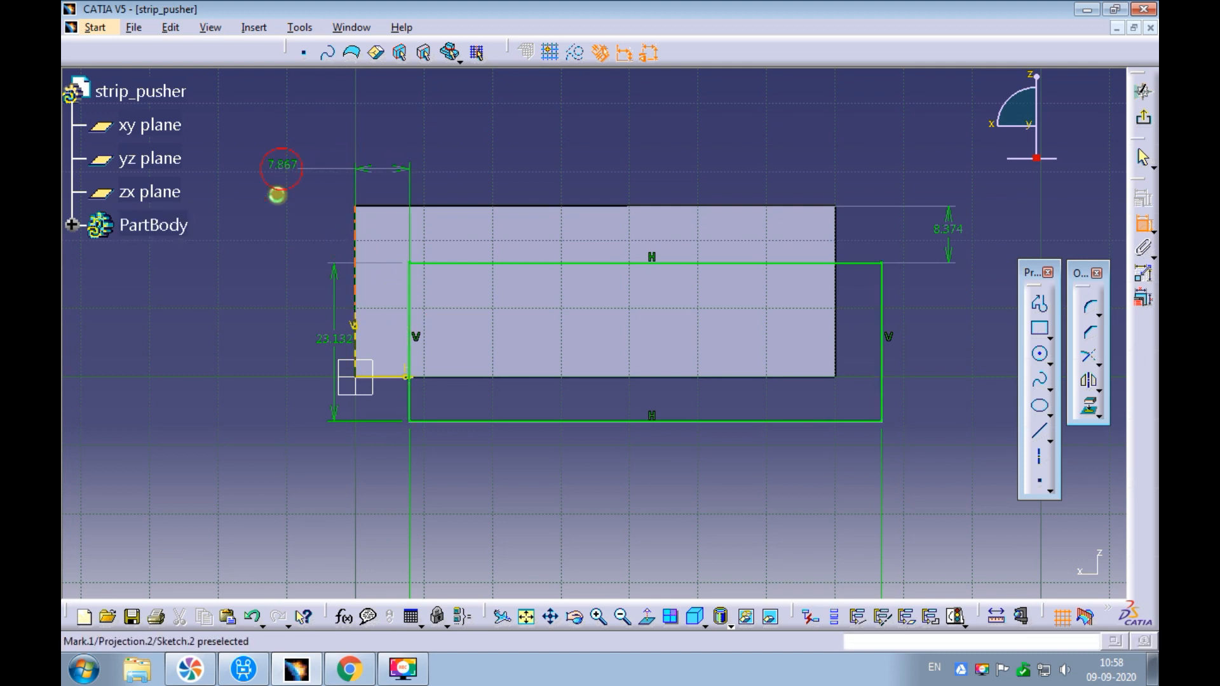
pyautogui.moveTo(275, 190); pyautogui.dragTo(264, 212, button='middle')
# - Set the rectangle's offset from the block's end edge to 10 mm and its offset from the top edge to 3 mm
pyautogui.doubleClick(262, 176)
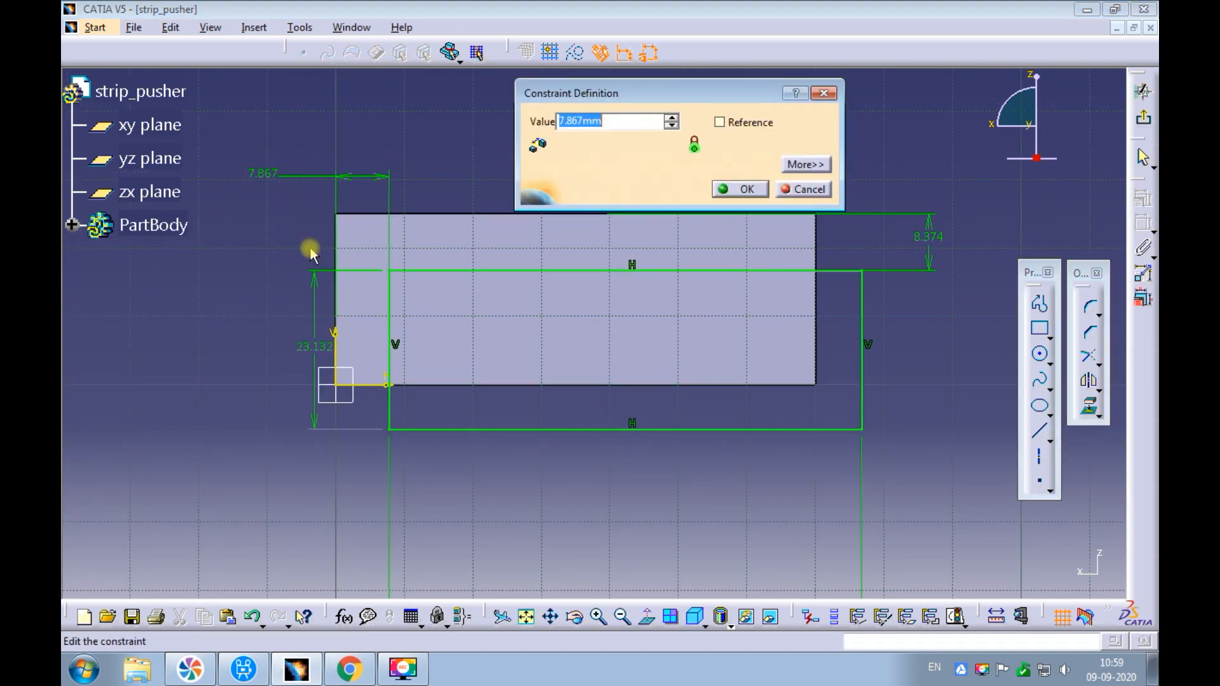
pyautogui.write('10')
pyautogui.press('Return')
pyautogui.doubleClick(932, 245)
pyautogui.write('3')
pyautogui.press('Return')
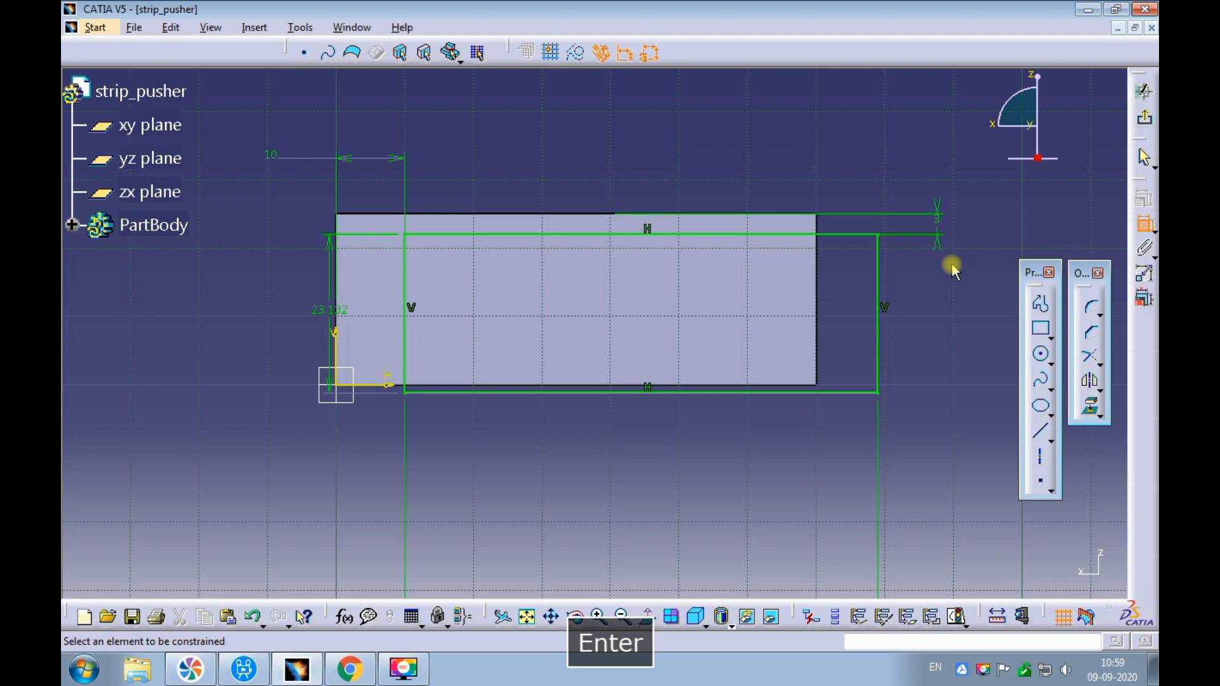
# - Move the rectangle's height dimension outward, clear of the block and the sketch origin
pyautogui.moveTo(762, 324)
pyautogui.keyDown('ctrl'); pyautogui.mouseDown(button='middle')
pyautogui.moveTo(627, 341)
pyautogui.moveTo(621, 360)
pyautogui.moveTo(629, 329)
pyautogui.mouseUp(button='middle'); pyautogui.keyUp('ctrl')
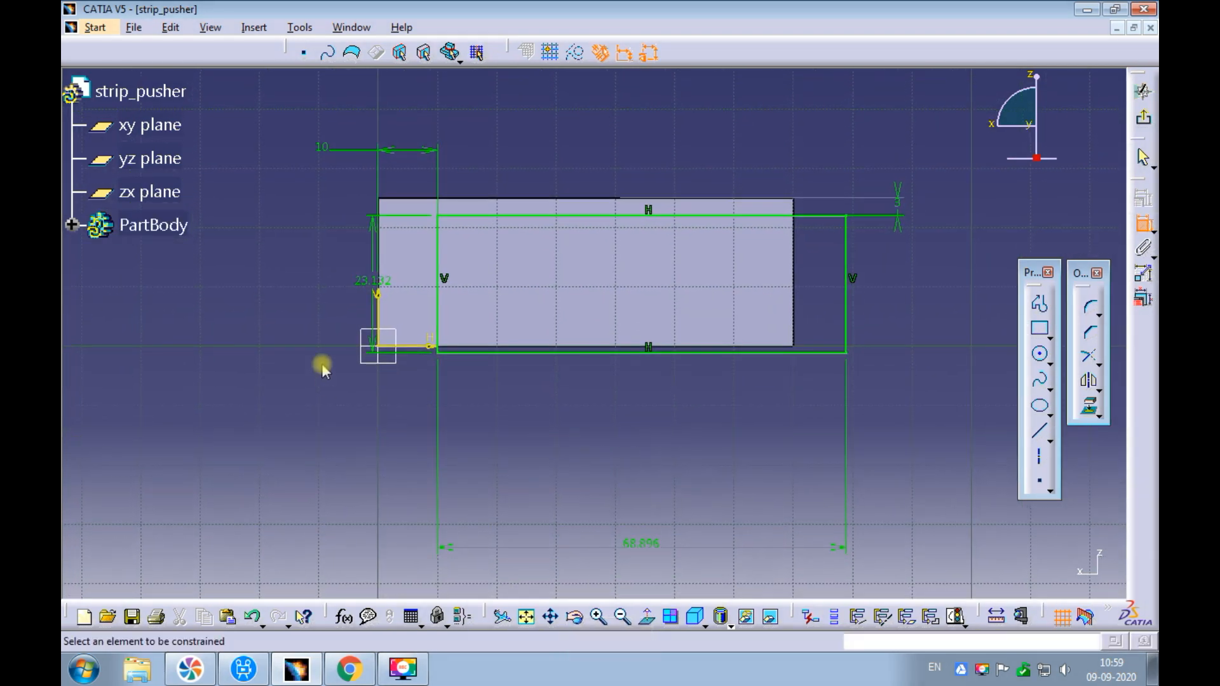
pyautogui.moveTo(371, 245); pyautogui.dragTo(280, 249)
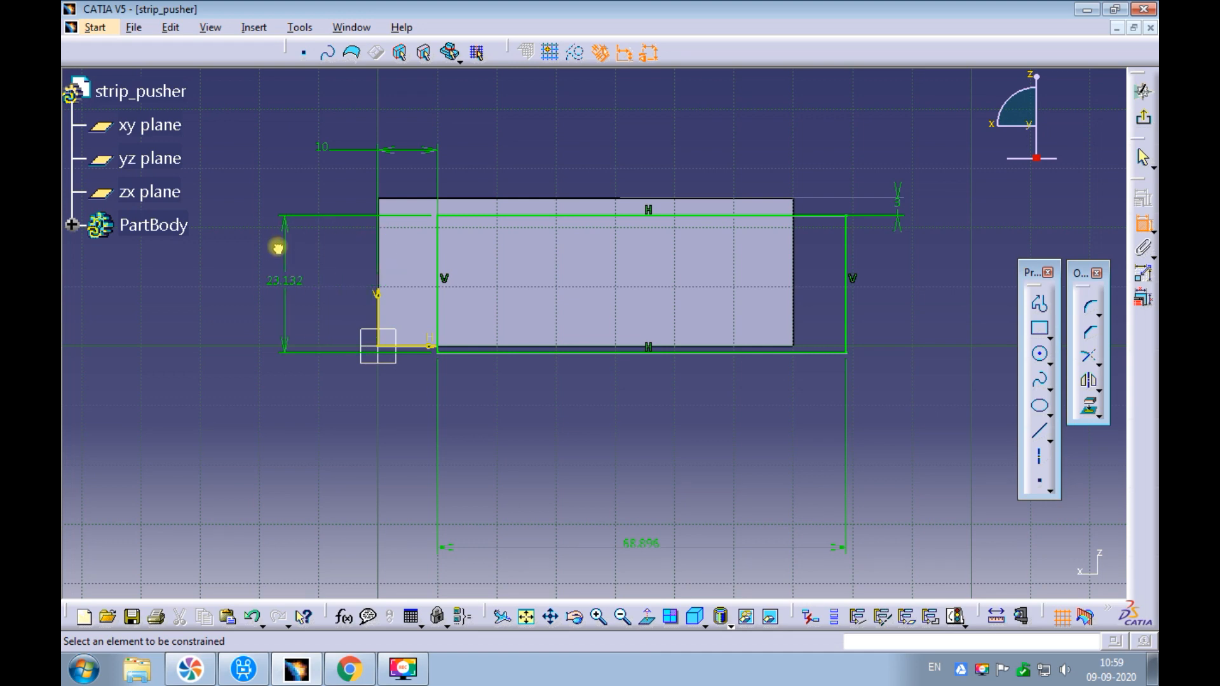
pyautogui.moveTo(407, 373)
pyautogui.keyDown('ctrl'); pyautogui.mouseDown(button='middle')
pyautogui.moveTo(504, 337)
pyautogui.moveTo(511, 313)
pyautogui.mouseUp(button='middle'); pyautogui.keyUp('ctrl')
pyautogui.press('Escape')
# - Add a coincidence constraint between the rectangle's far vertical side and the block's far end edge
pyautogui.click(772, 291)
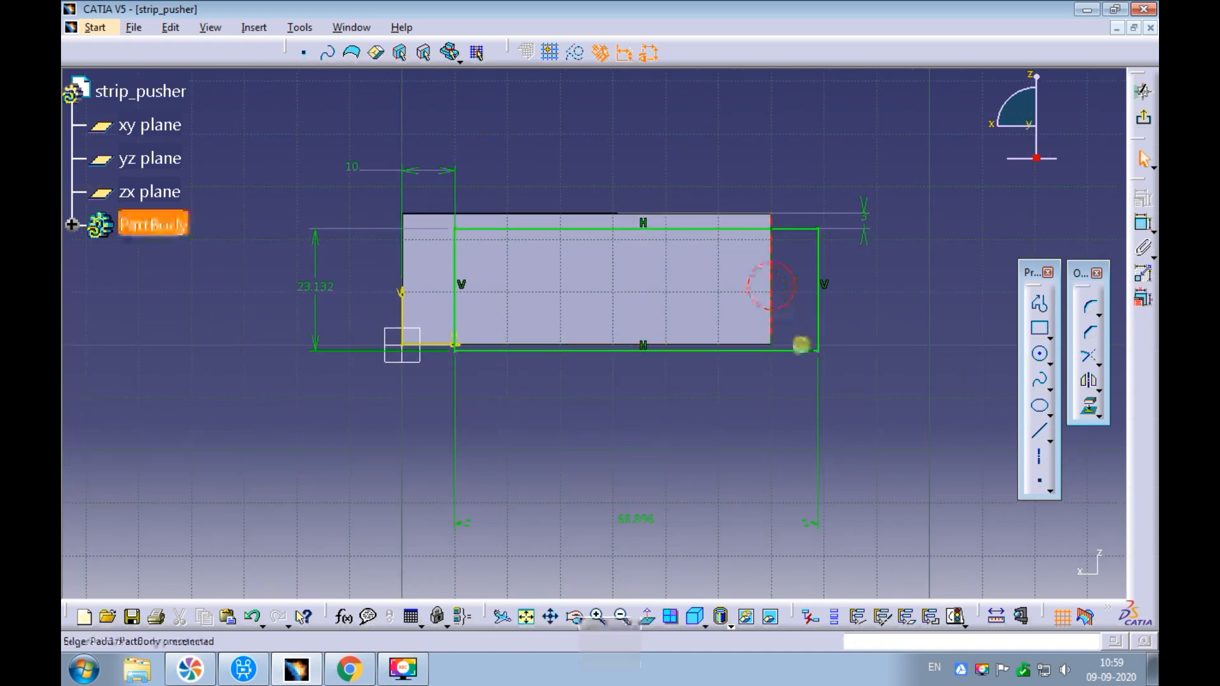
pyautogui.keyDown('ctrl'); pyautogui.click(820, 306); pyautogui.keyUp('ctrl')
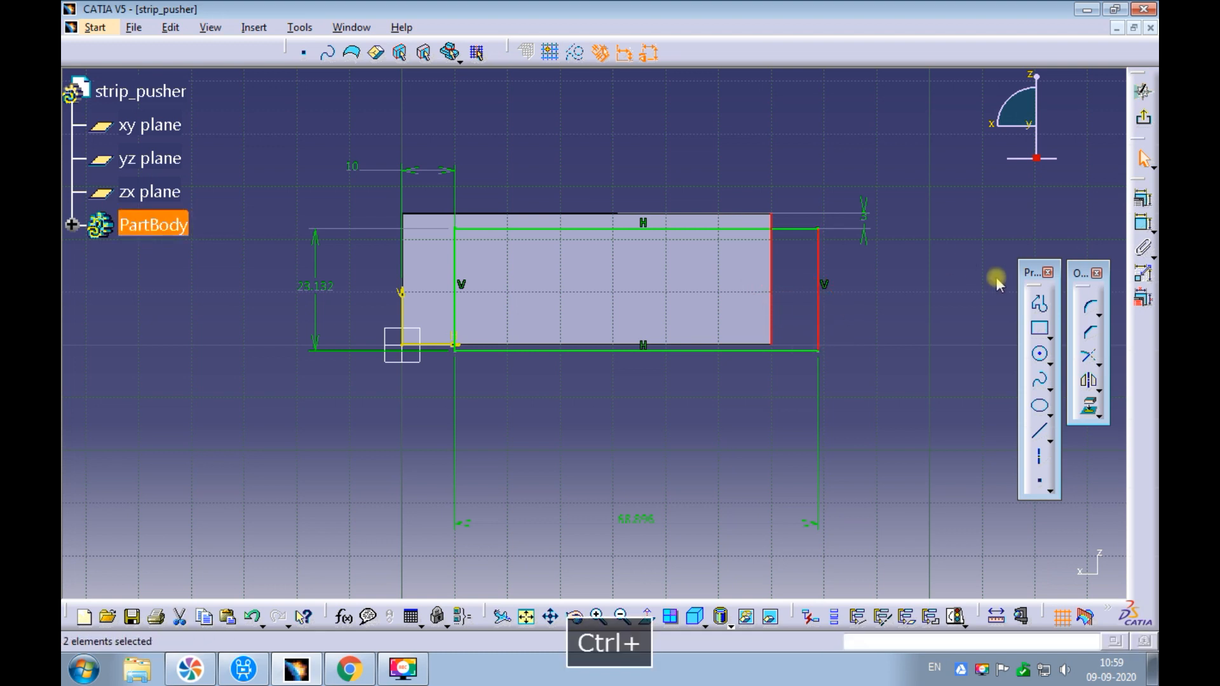
pyautogui.click(1141, 200)
pyautogui.click(1041, 316)
pyautogui.click(1027, 538)
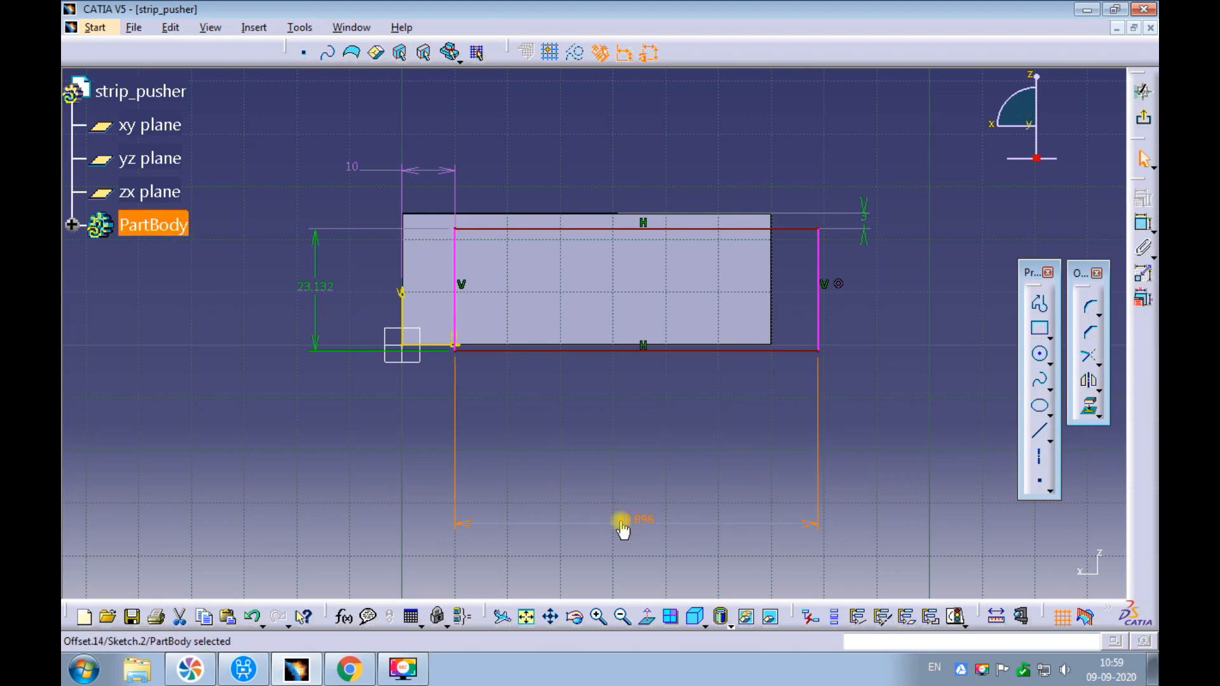
# - Delete the rectangle's width dimension and make its bottom side coincident with the block's bottom edge
pyautogui.press('Delete')
pyautogui.keyDown('ctrl'); pyautogui.moveTo(580, 444); pyautogui.dragTo(564, 406, button='middle'); pyautogui.keyUp('ctrl')
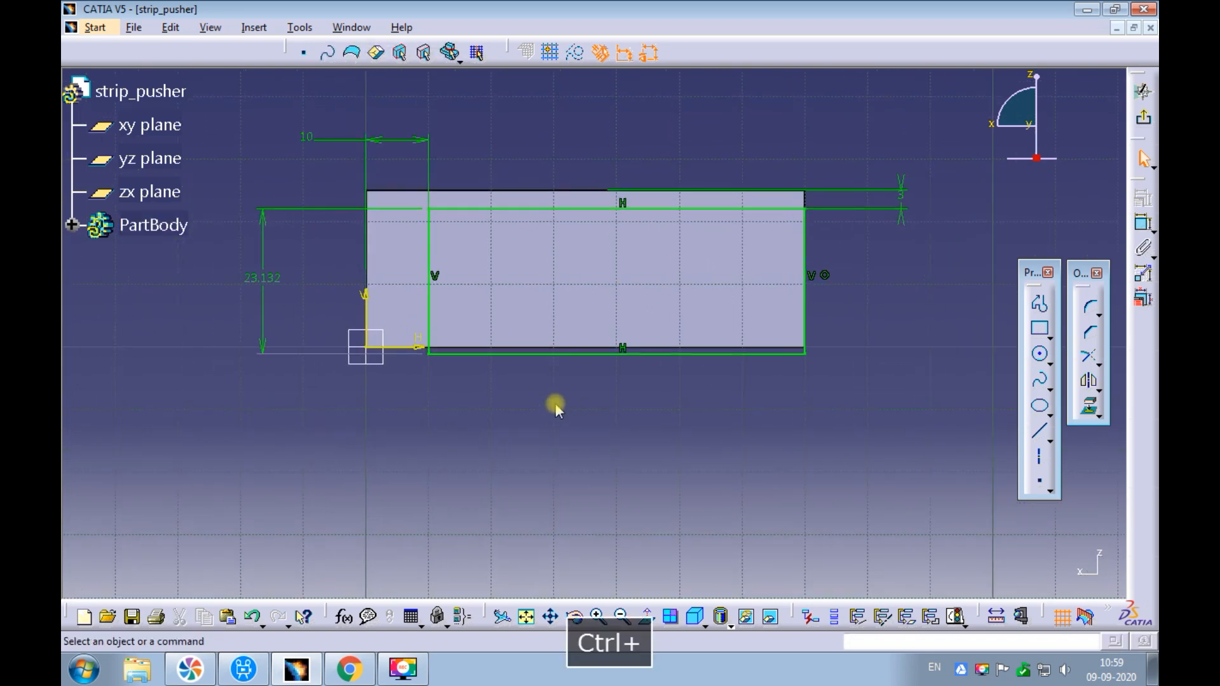
pyautogui.click(539, 355)
pyautogui.keyDown('ctrl'); pyautogui.click(544, 354); pyautogui.keyUp('ctrl')
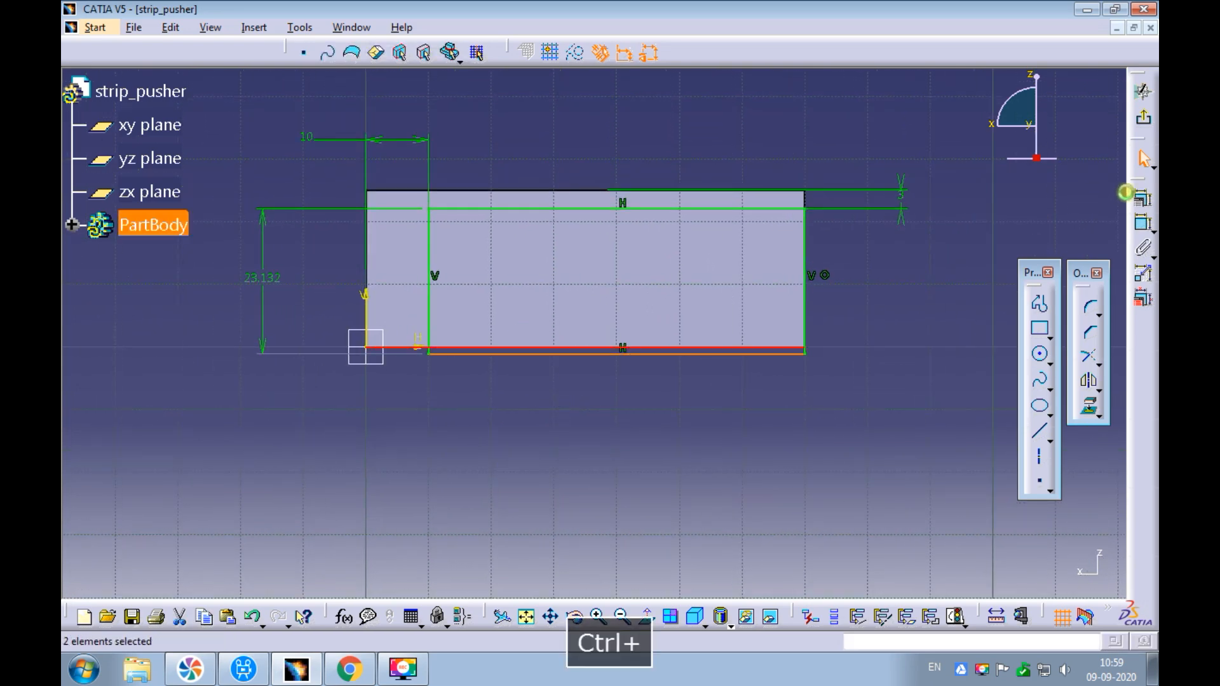
pyautogui.click(1142, 198)
pyautogui.click(1042, 315)
pyautogui.click(1025, 540)
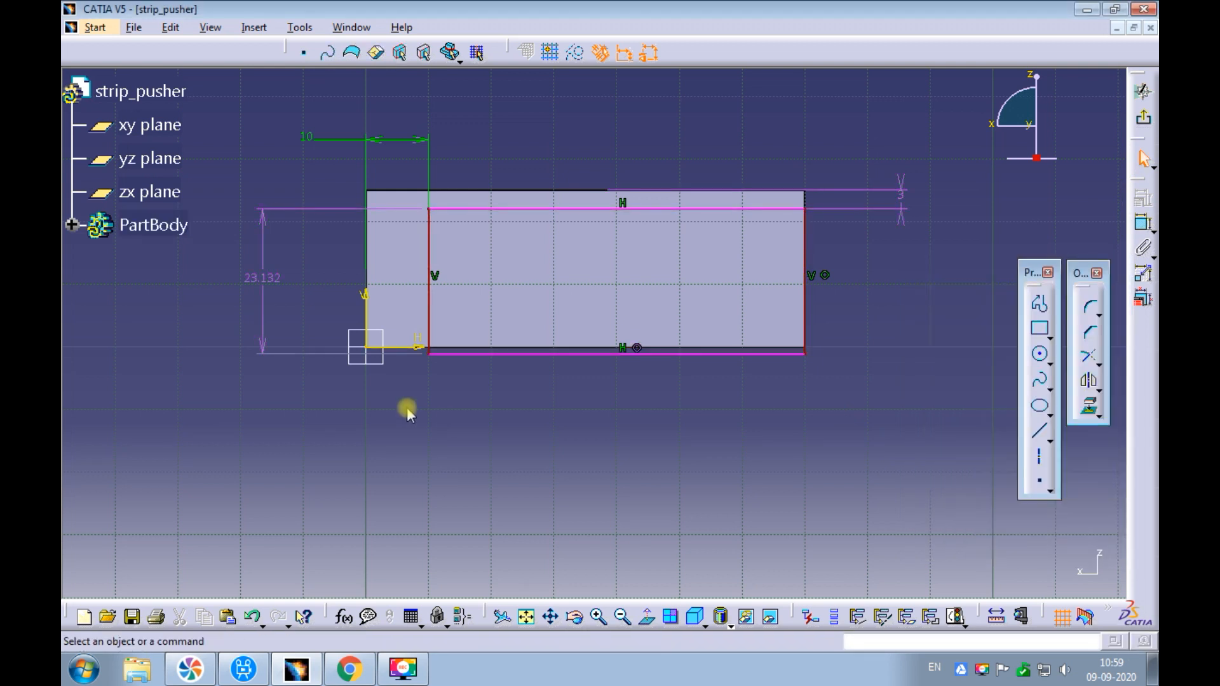
# - Delete the rectangle's height dimension and exit the sketch
pyautogui.press('Delete')
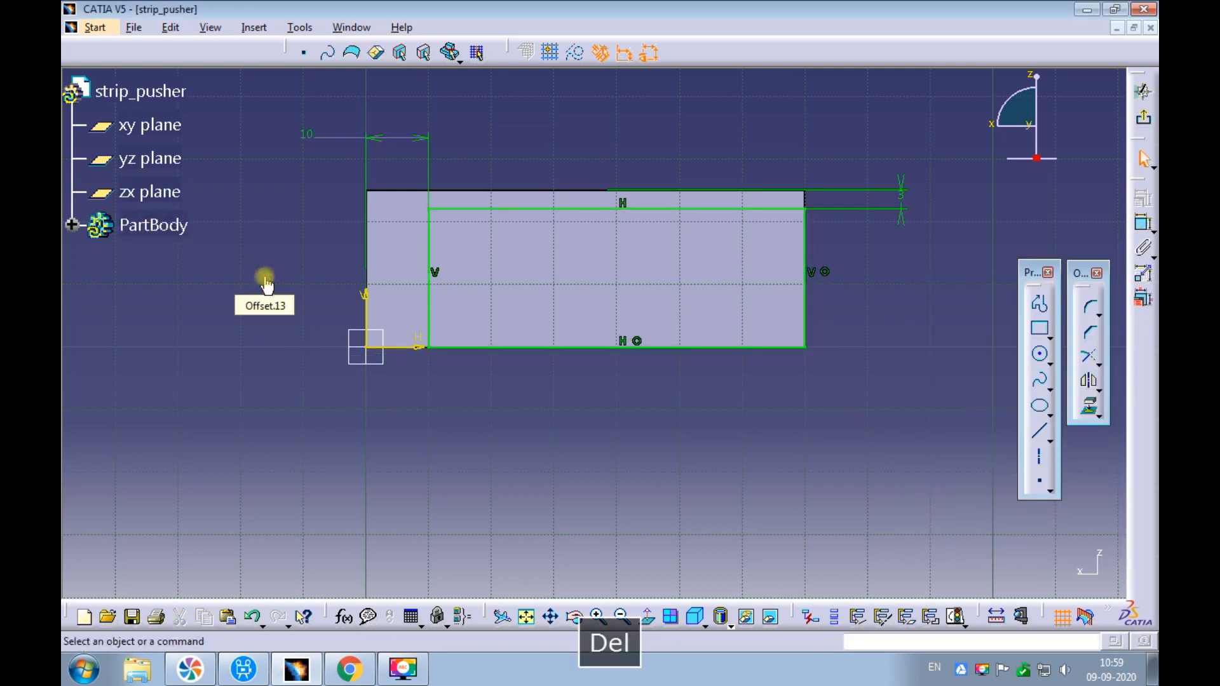
pyautogui.keyDown('ctrl'); pyautogui.moveTo(465, 381); pyautogui.dragTo(465, 397, button='middle'); pyautogui.keyUp('ctrl')
pyautogui.click(1142, 91)
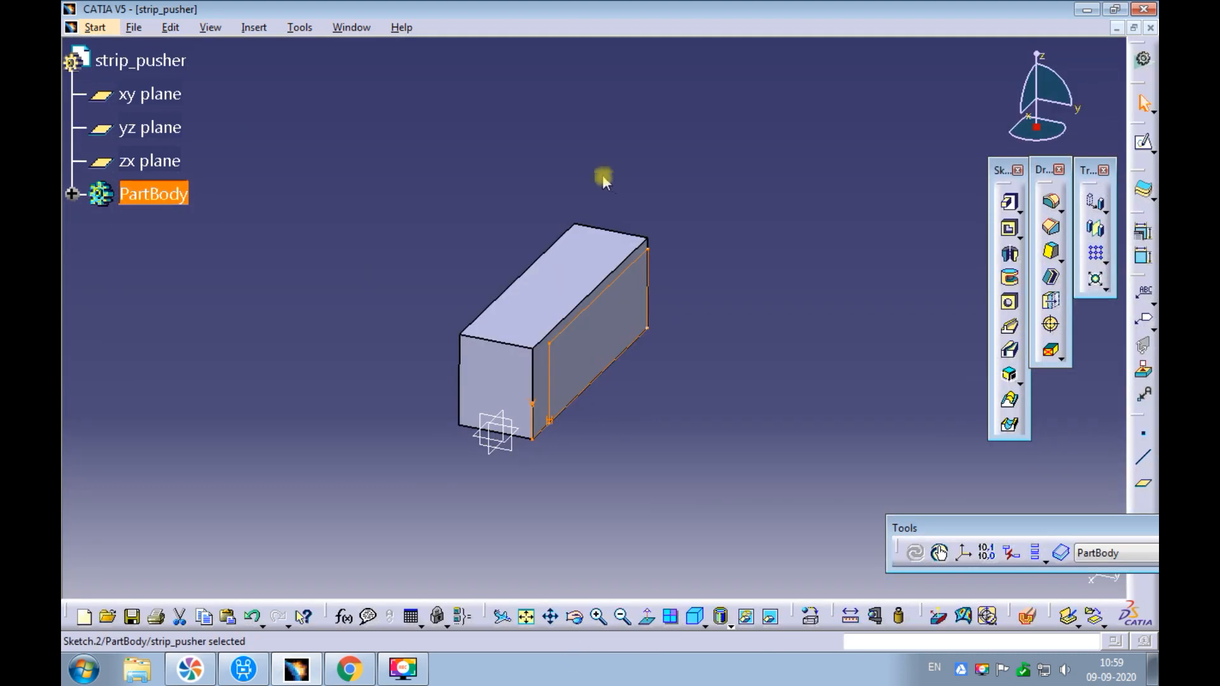
# - Cut a pocket through the block from the rectangle sketch, with its limit type set to Up to last
pyautogui.click(602, 181)
pyautogui.click(1009, 229)
pyautogui.click(658, 308)
pyautogui.click(1017, 344)
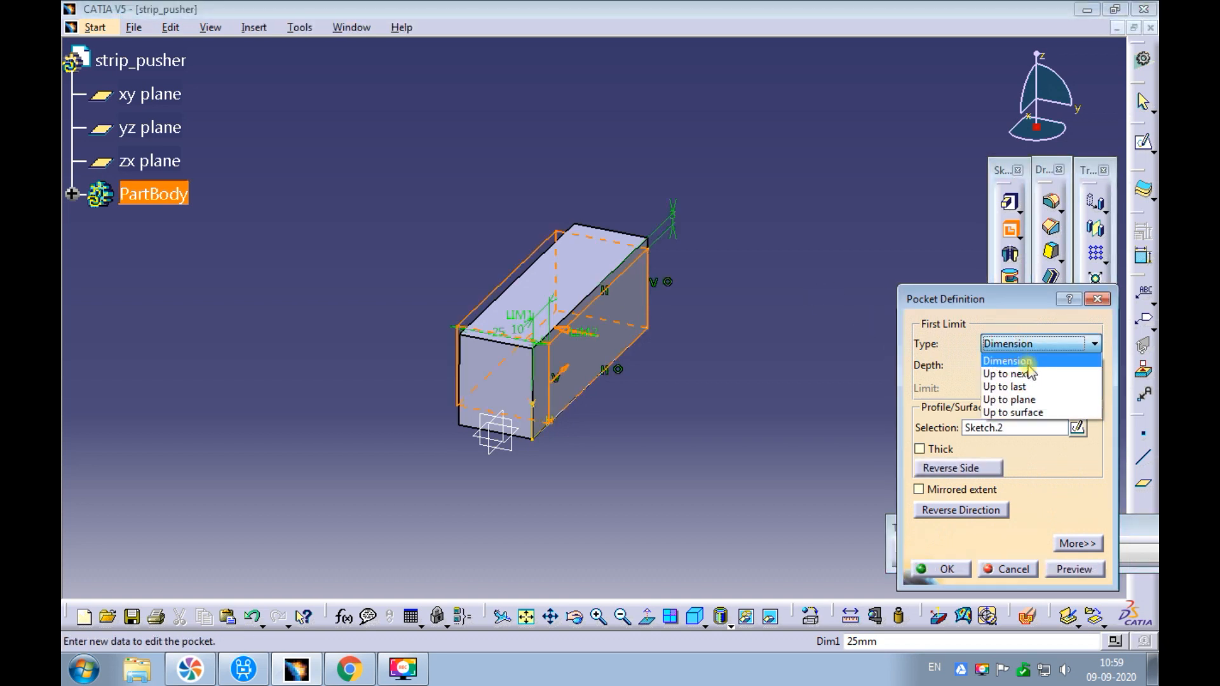
pyautogui.click(1019, 379)
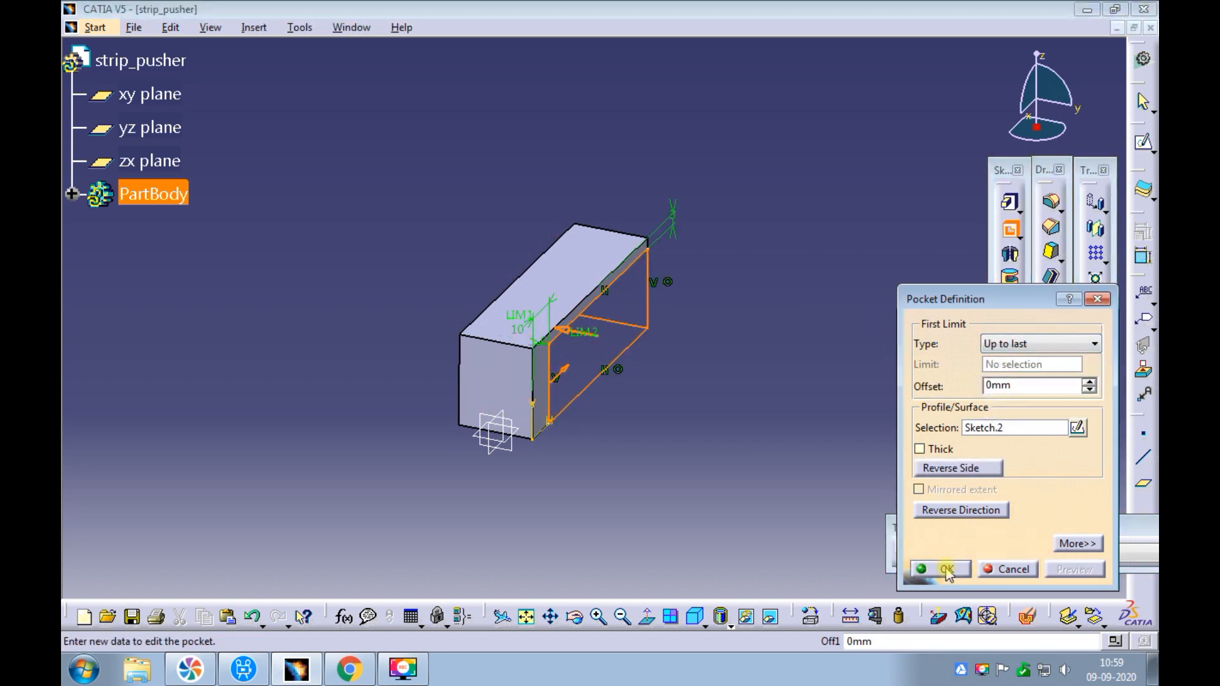
pyautogui.click(940, 569)
pyautogui.keyDown('ctrl'); pyautogui.moveTo(741, 451); pyautogui.dragTo(681, 346, button='middle'); pyautogui.keyUp('ctrl')
pyautogui.click(679, 354)
# - Start a hole on the end face of the thick leg and dimension its centre horizontally from the zx plane in the positioning sketch
pyautogui.click(1009, 302)
pyautogui.click(476, 403)
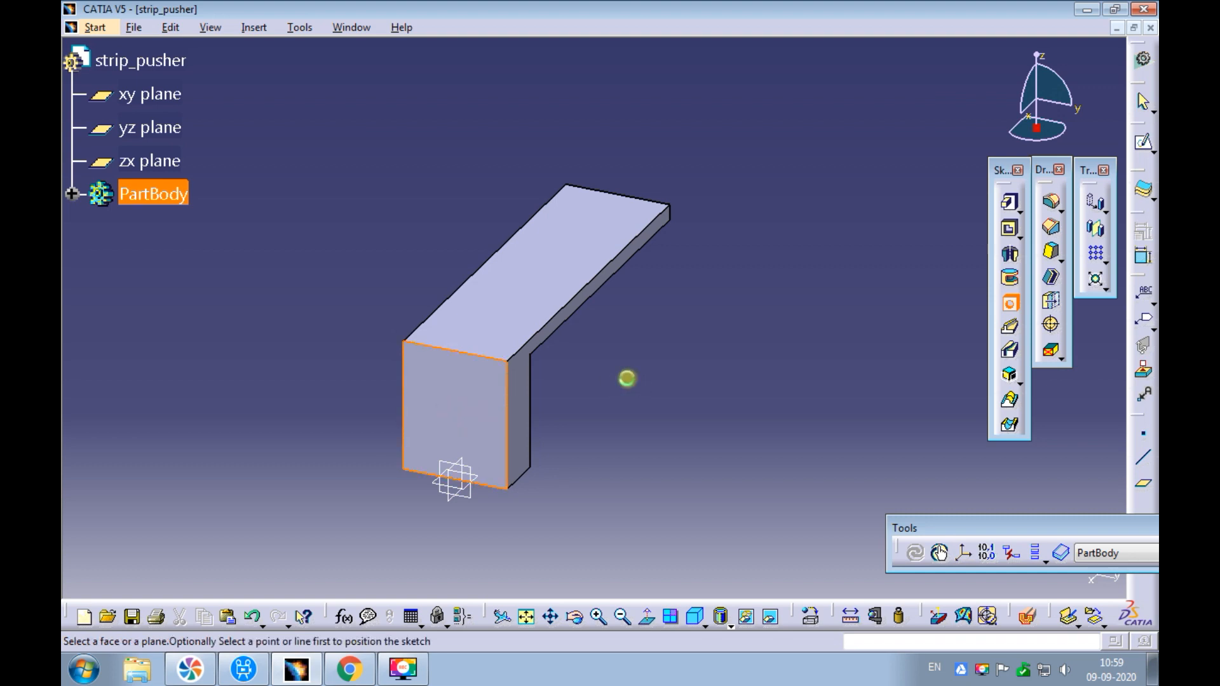
pyautogui.moveTo(624, 386)
pyautogui.keyDown('ctrl'); pyautogui.mouseDown(button='middle')
pyautogui.moveTo(626, 362)
pyautogui.moveTo(626, 378)
pyautogui.mouseUp(button='middle'); pyautogui.keyUp('ctrl')
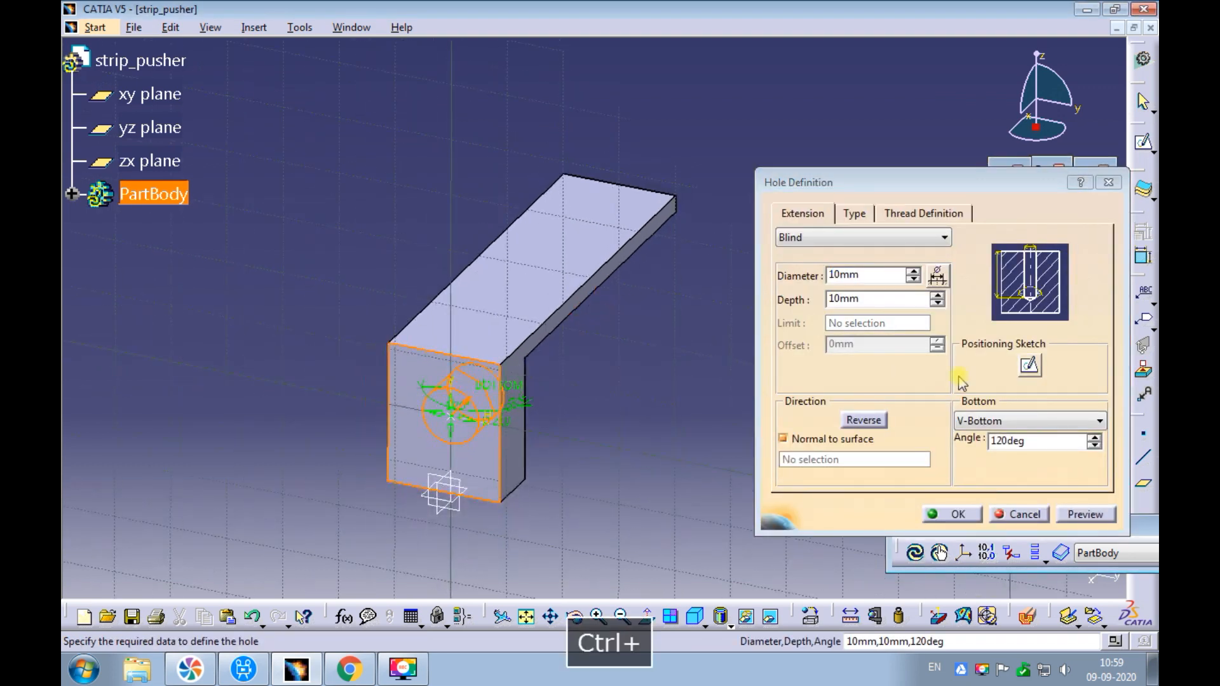
pyautogui.click(1030, 364)
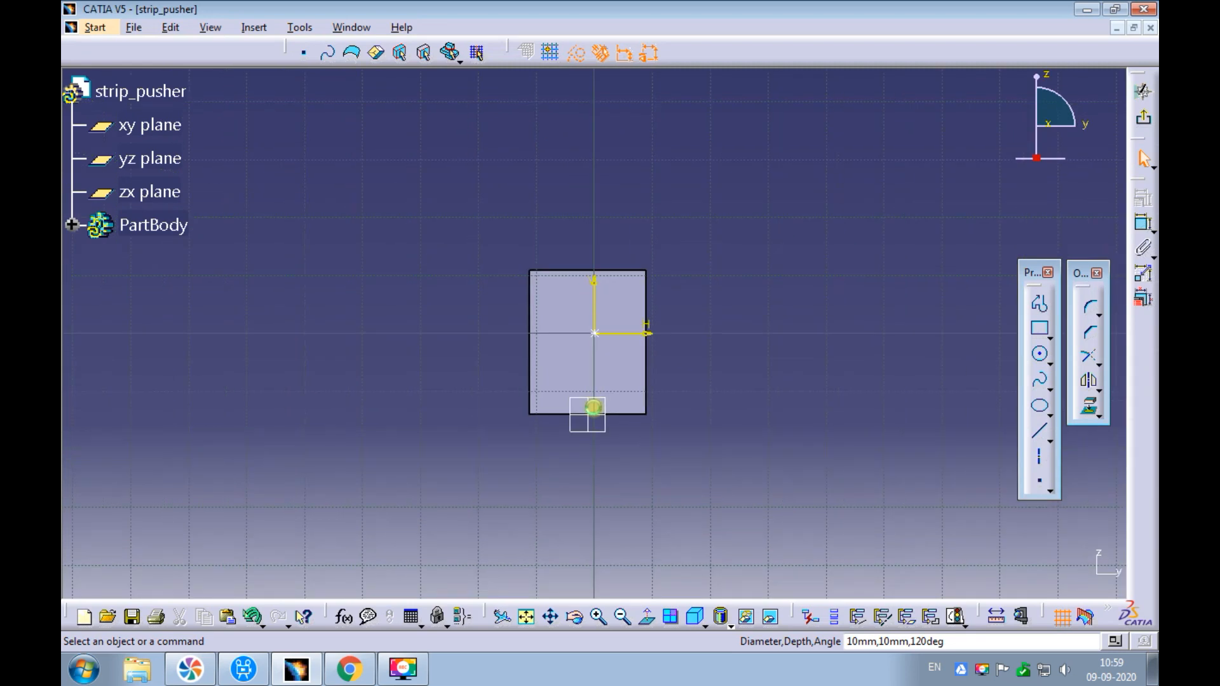
pyautogui.keyDown('ctrl'); pyautogui.moveTo(675, 349); pyautogui.dragTo(695, 280, button='middle'); pyautogui.keyUp('ctrl')
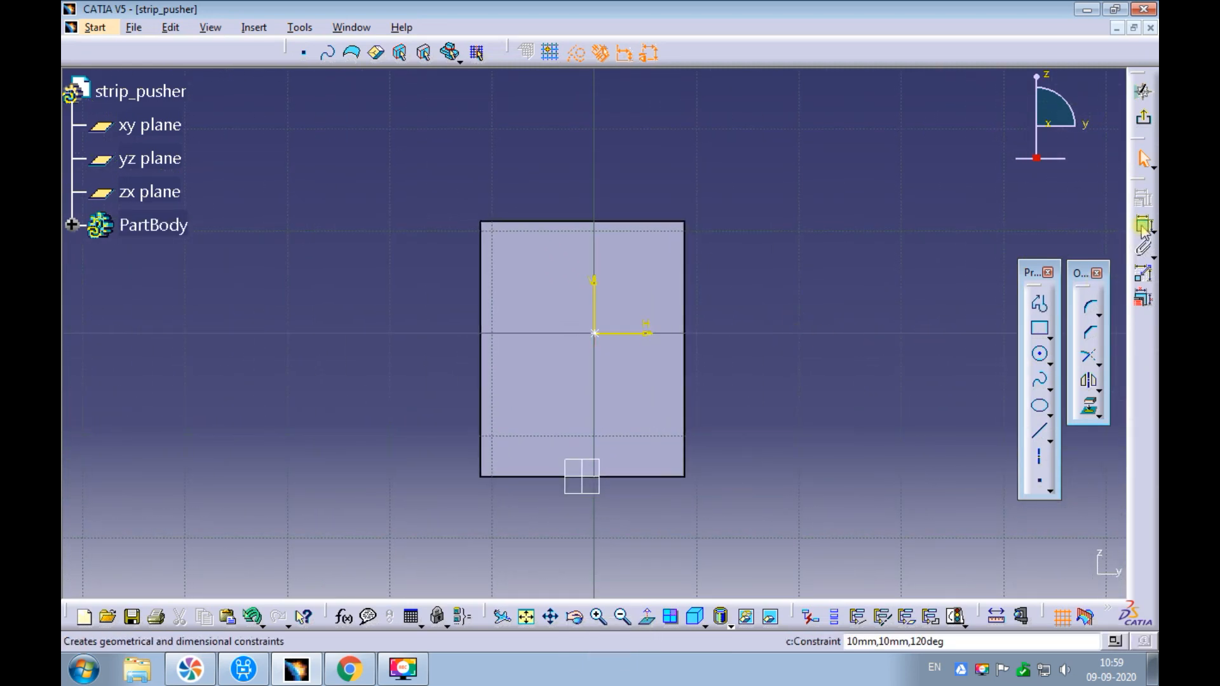
pyautogui.click(583, 479)
pyautogui.click(597, 333)
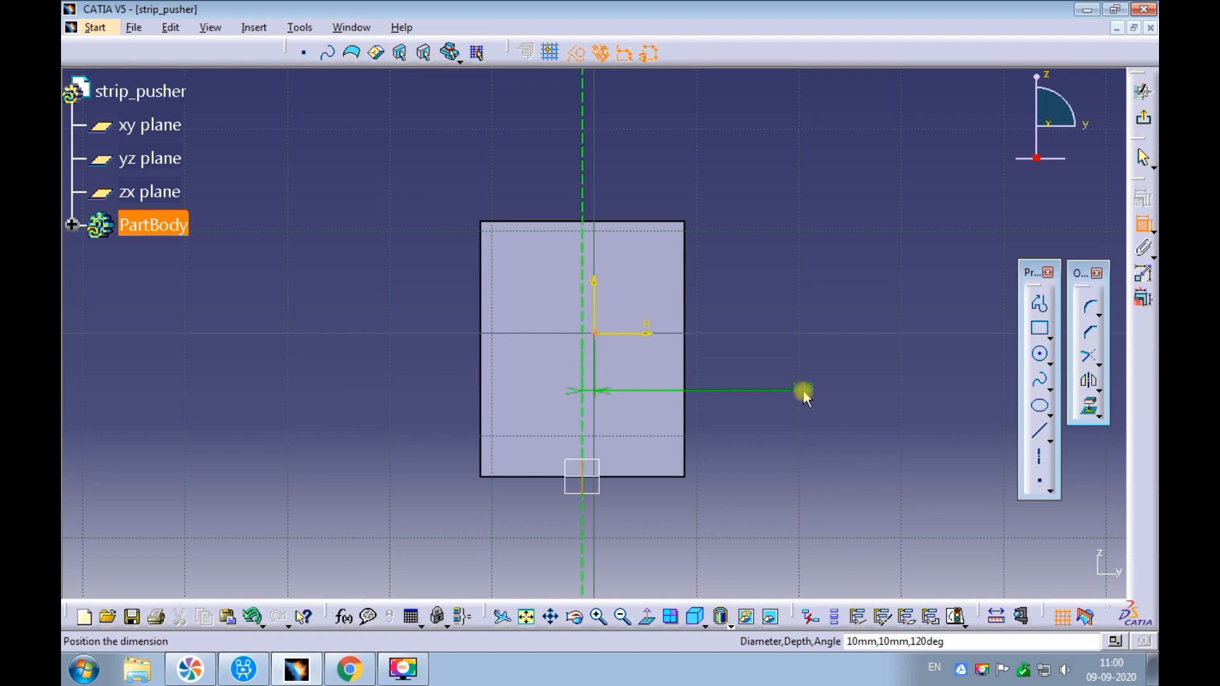
pyautogui.click(802, 536)
pyautogui.moveTo(812, 428)
pyautogui.keyDown('ctrl'); pyautogui.mouseDown(button='middle')
pyautogui.moveTo(812, 370)
pyautogui.moveTo(807, 401)
pyautogui.moveTo(800, 370)
pyautogui.moveTo(783, 402)
pyautogui.mouseUp(button='middle'); pyautogui.keyUp('ctrl')
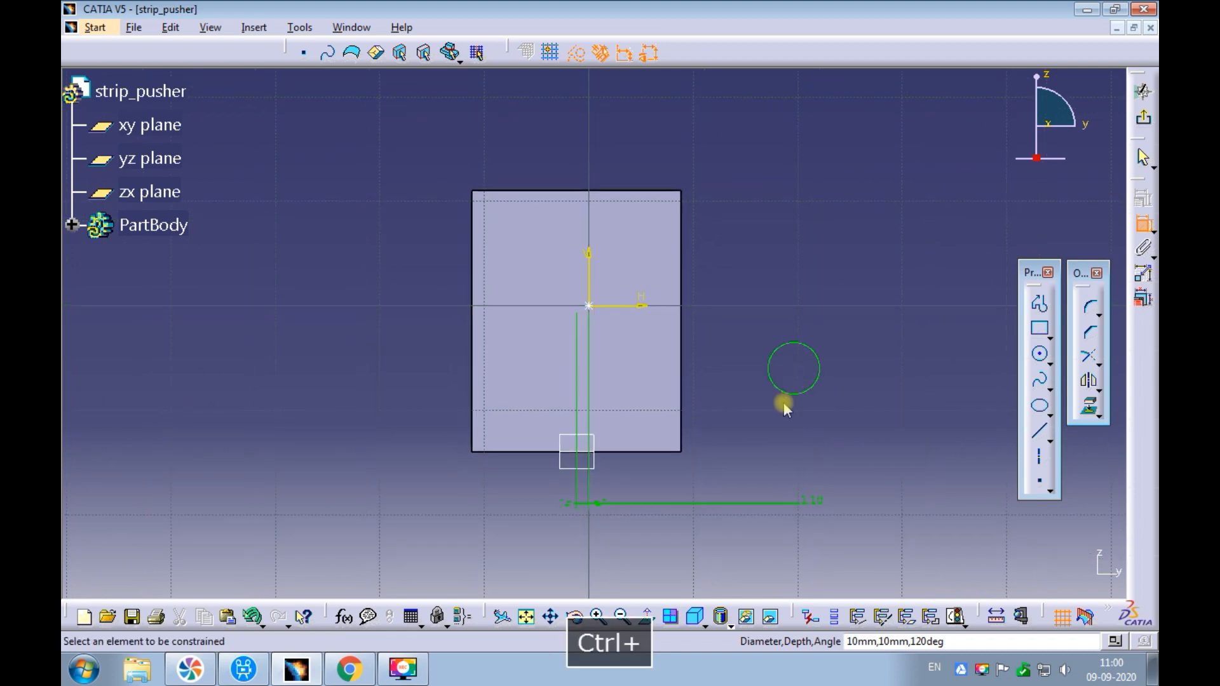
# - Switch the display to wireframe and dimension the hole centre 15 mm below the arm's underside edge
pyautogui.click(725, 621)
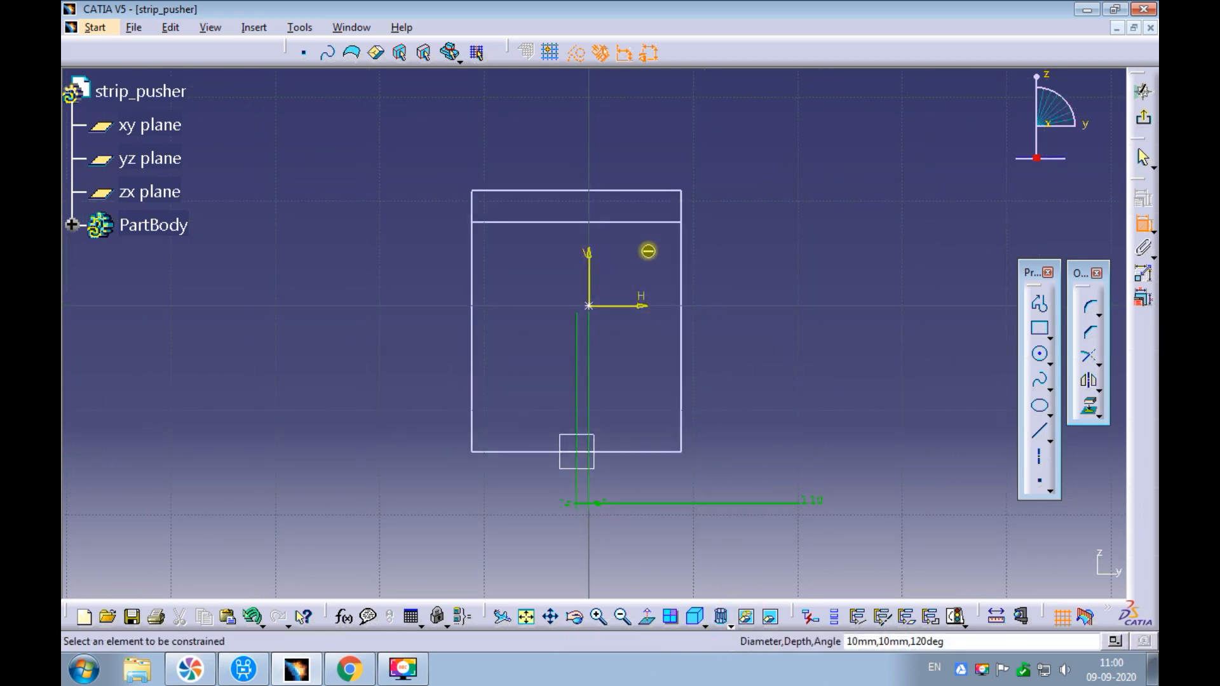
pyautogui.click(634, 222)
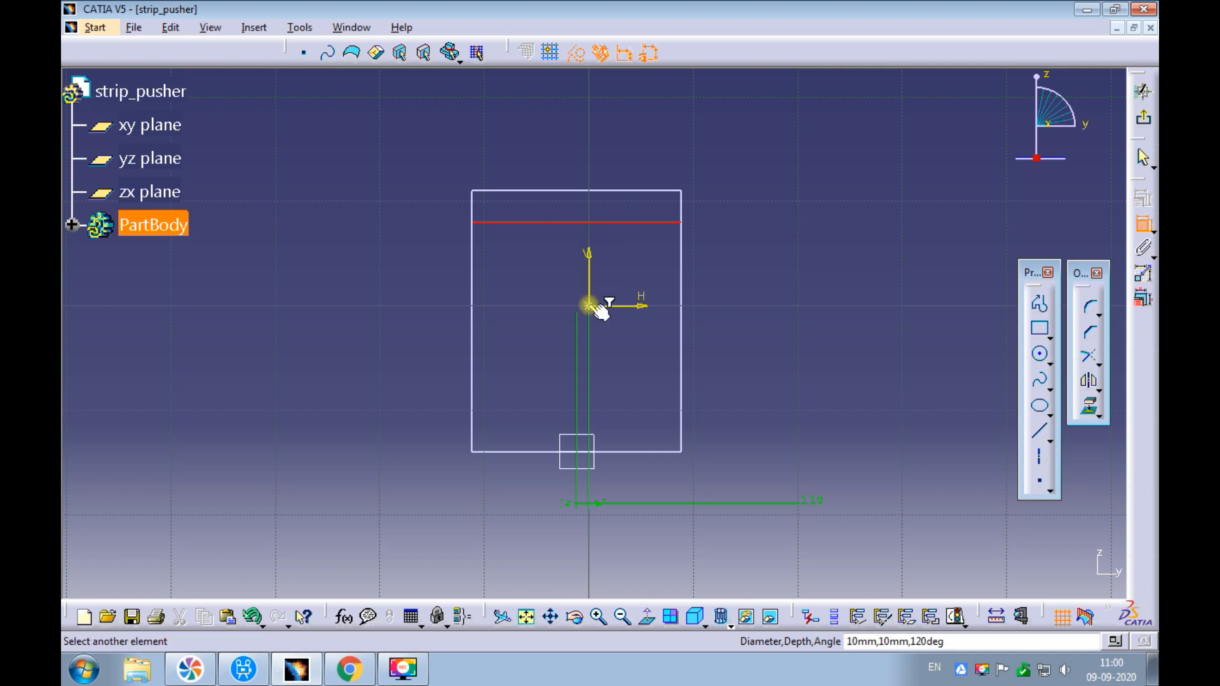
pyautogui.click(589, 307)
pyautogui.click(814, 276)
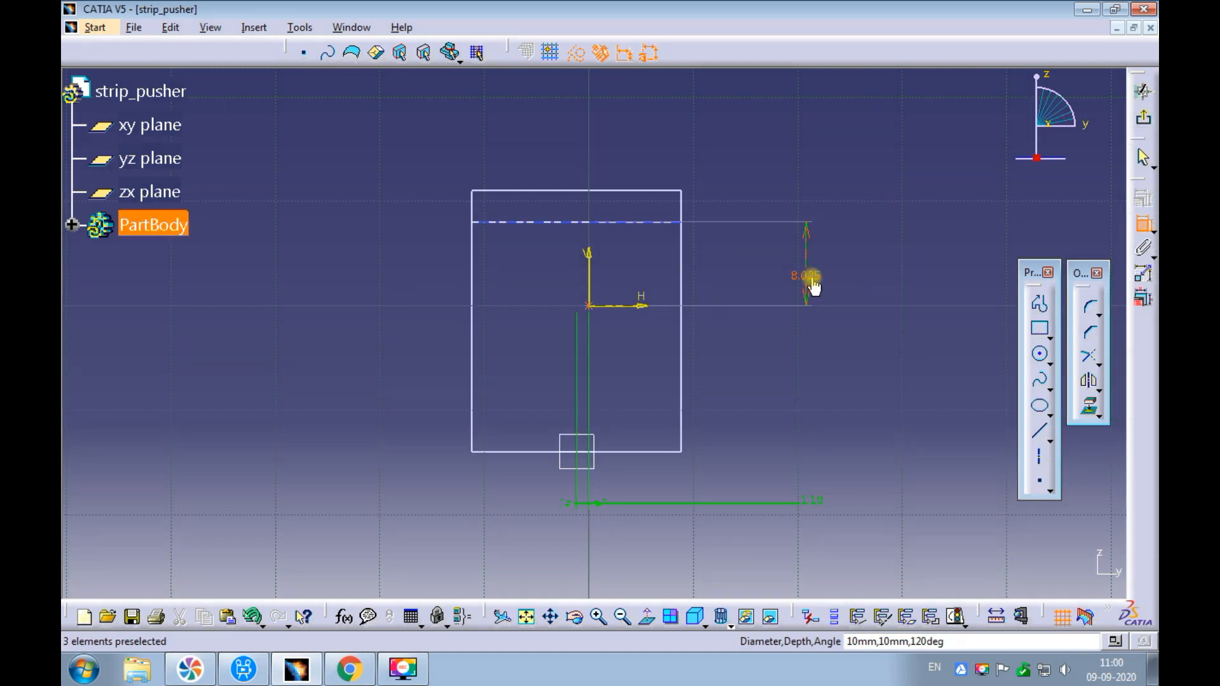
pyautogui.doubleClick(806, 277)
pyautogui.write('15')
pyautogui.press('Return')
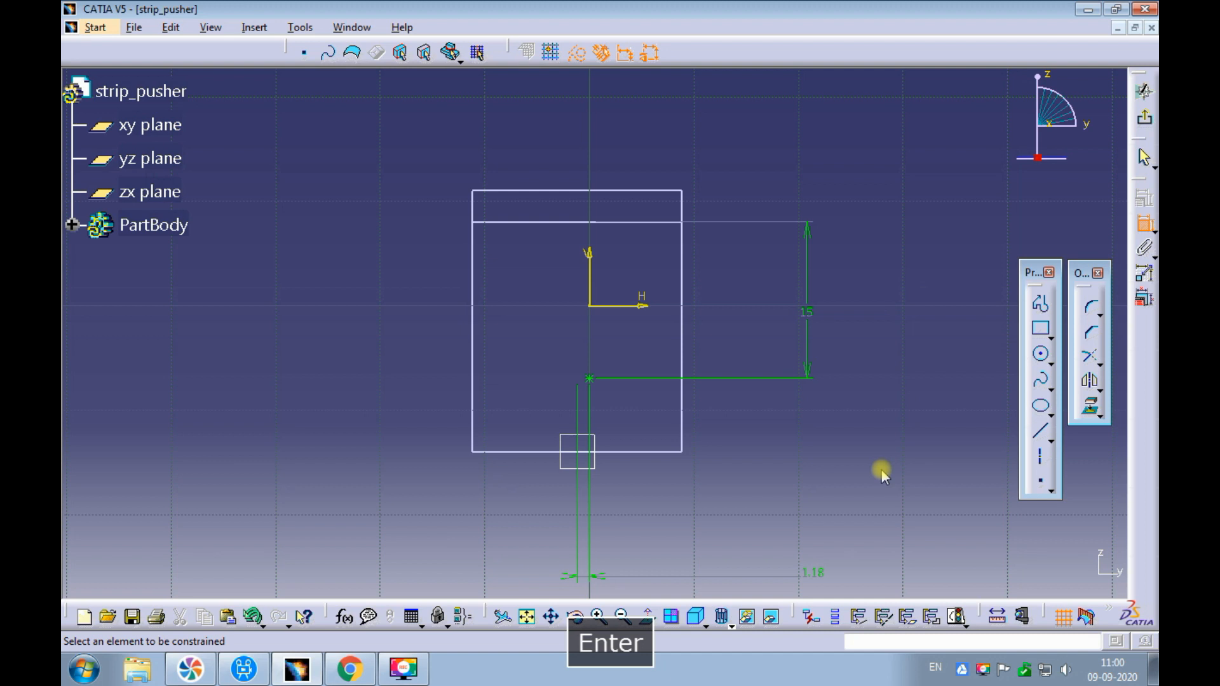
# - Set the hole centre's horizontal offset from the zx plane to 0 mm and exit the positioning sketch
pyautogui.doubleClick(816, 577)
pyautogui.write('0')
pyautogui.press('Return')
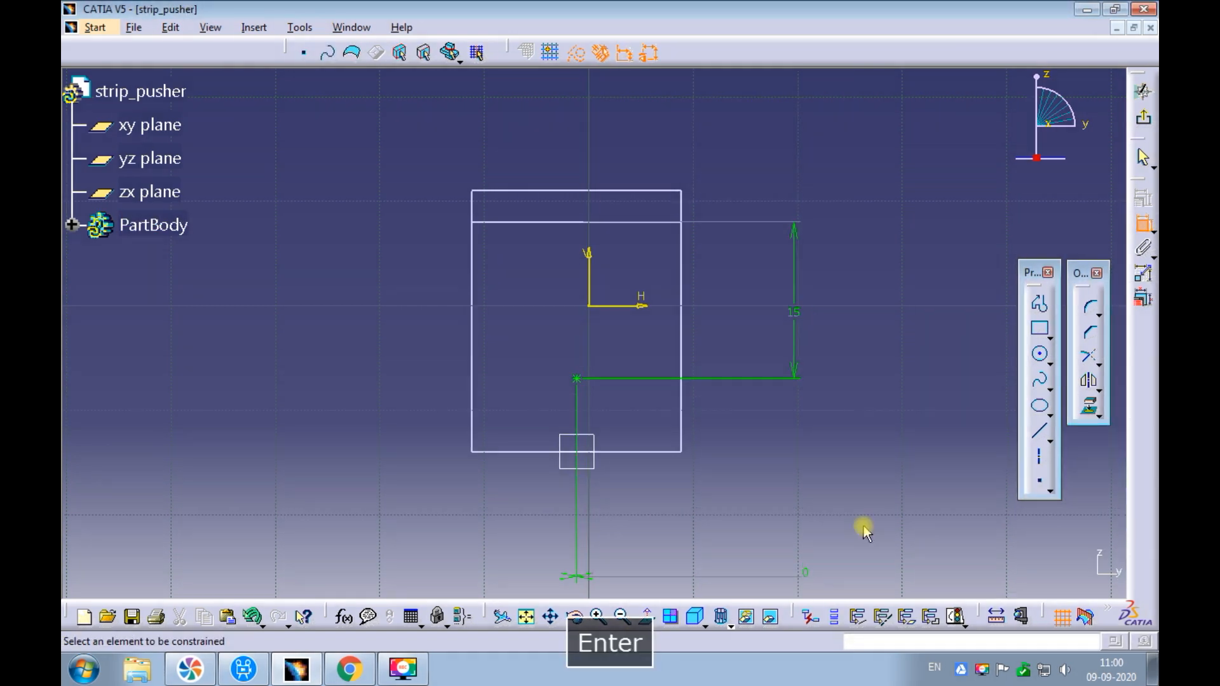
pyautogui.click(1142, 92)
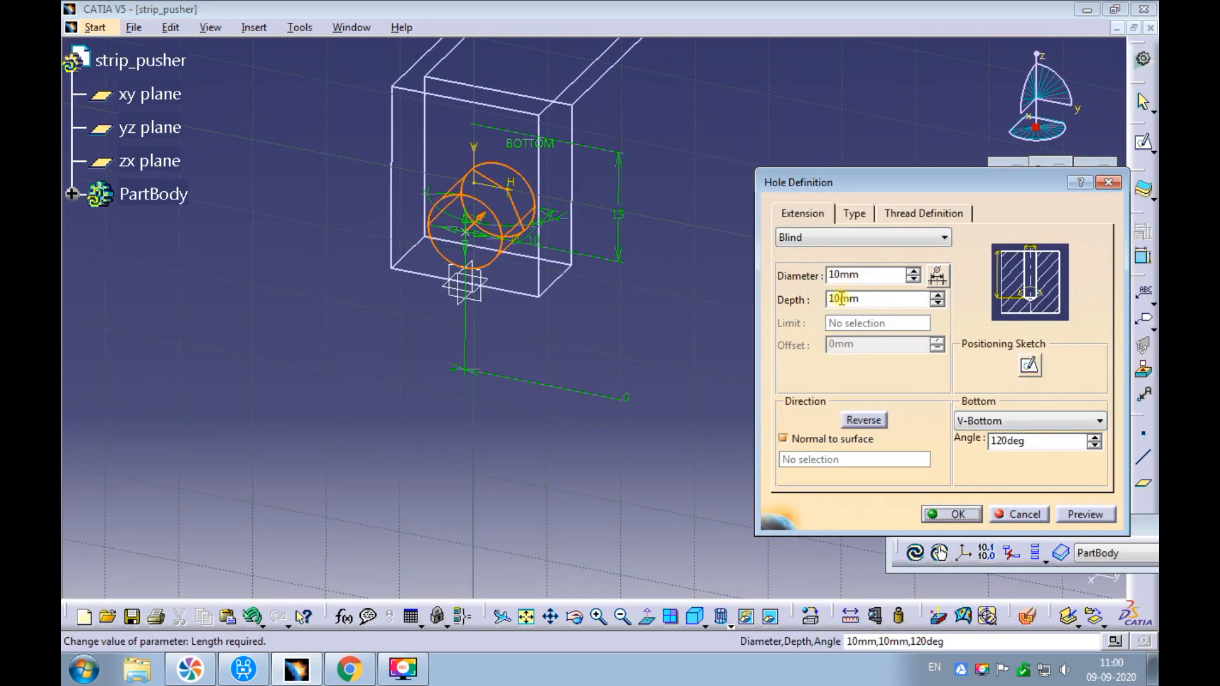
# - Set the hole's extension to Up To Last and create it with a 10 mm diameter
pyautogui.click(801, 238)
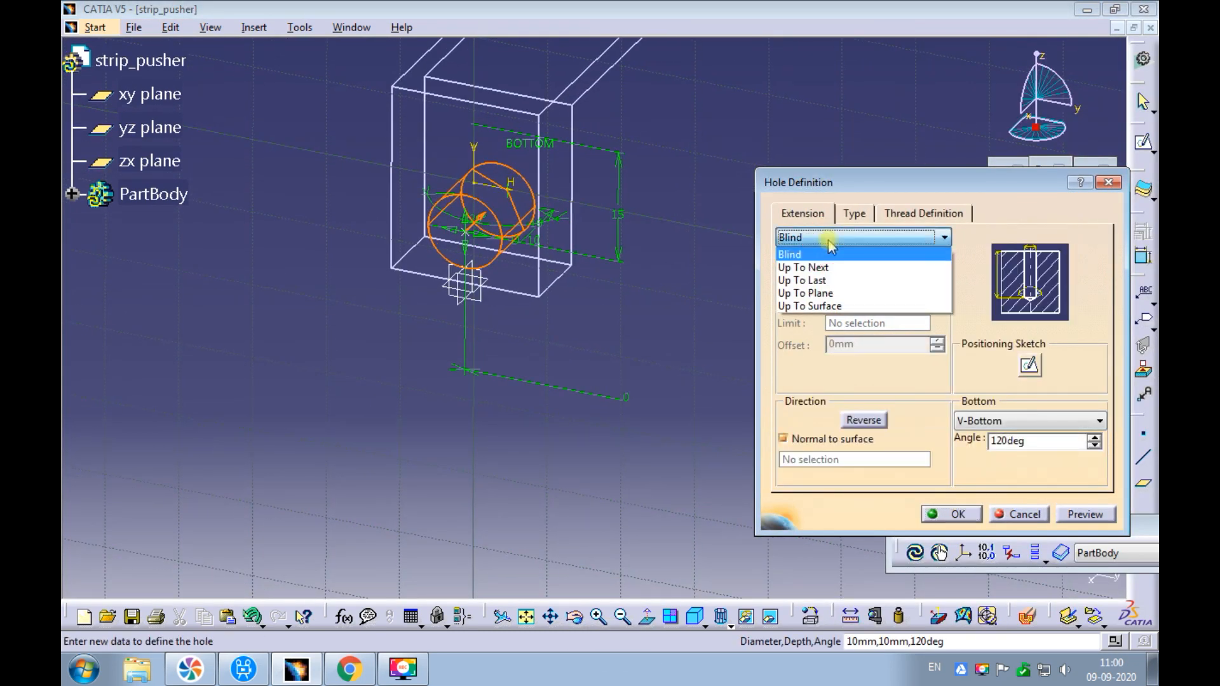
pyautogui.click(808, 280)
pyautogui.click(1072, 516)
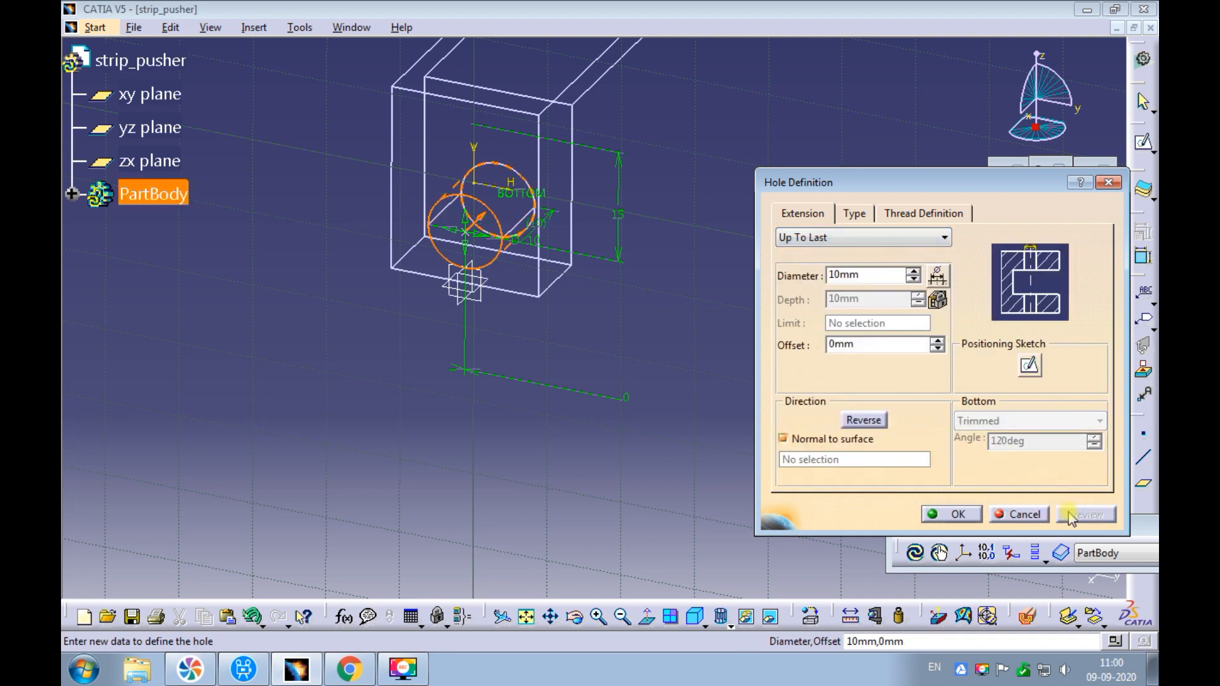
pyautogui.click(958, 516)
pyautogui.keyDown('ctrl'); pyautogui.moveTo(691, 293); pyautogui.dragTo(641, 321, button='middle'); pyautogui.keyUp('ctrl')
# - Switch the part's display to shading with edges
pyautogui.click(728, 625)
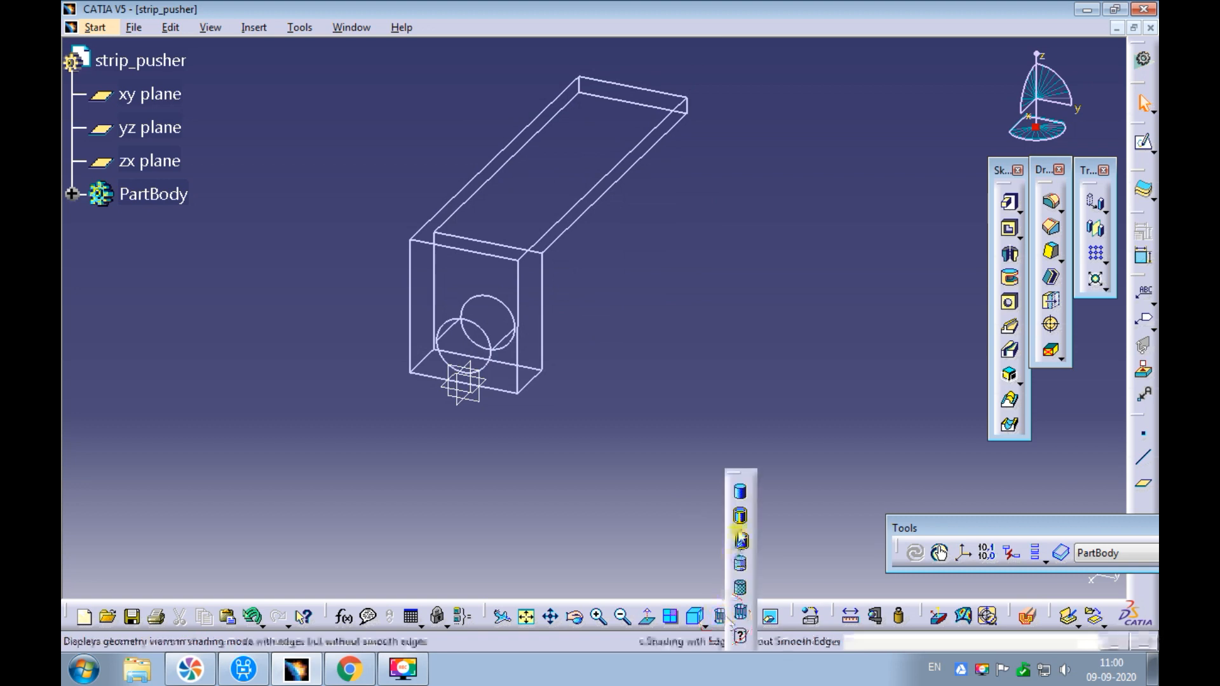
pyautogui.click(740, 516)
pyautogui.keyDown('ctrl'); pyautogui.moveTo(616, 327); pyautogui.dragTo(631, 299, button='middle'); pyautogui.keyUp('ctrl')
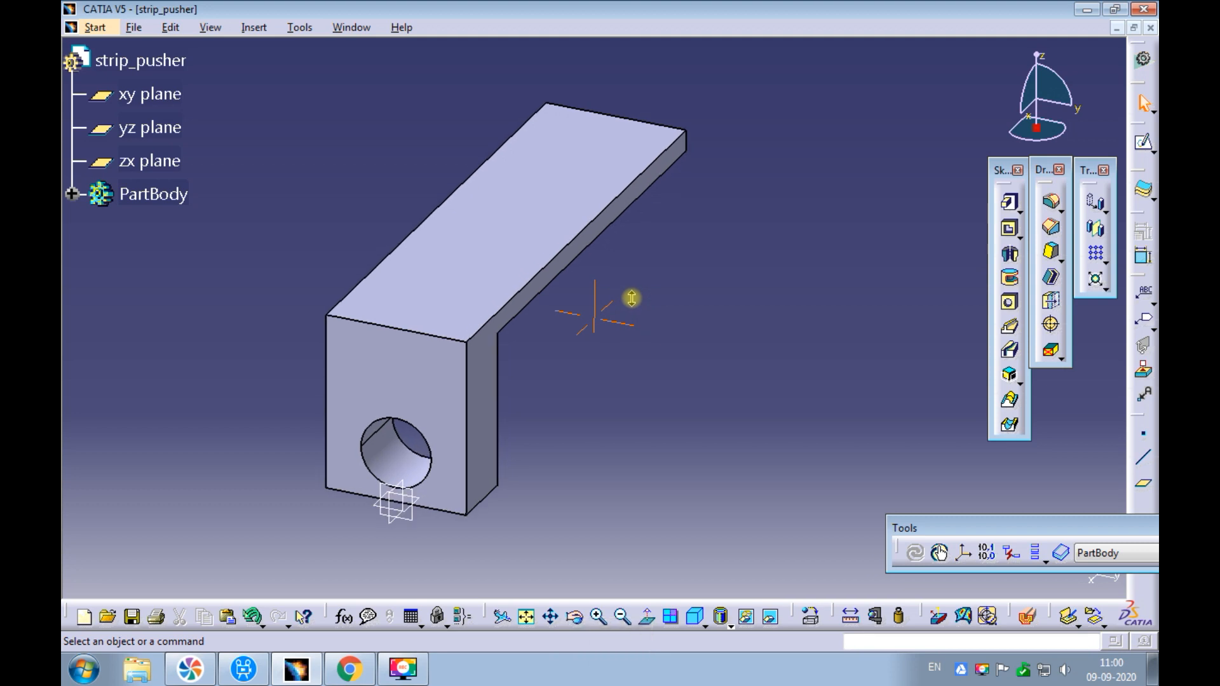
# - Chamfer one short corner edge at the arm's free end with a 5 mm length and a 15° angle
pyautogui.keyDown('ctrl'); pyautogui.moveTo(656, 286); pyautogui.dragTo(673, 190, button='middle'); pyautogui.keyUp('ctrl')
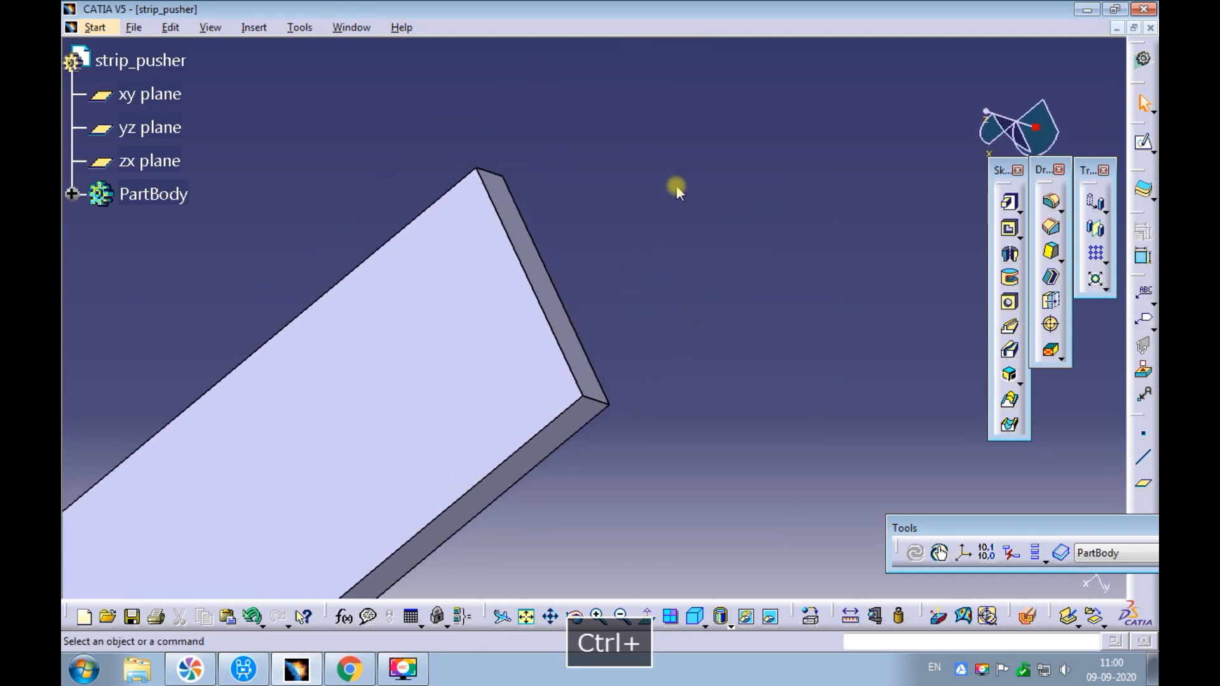
pyautogui.click(1050, 227)
pyautogui.click(604, 407)
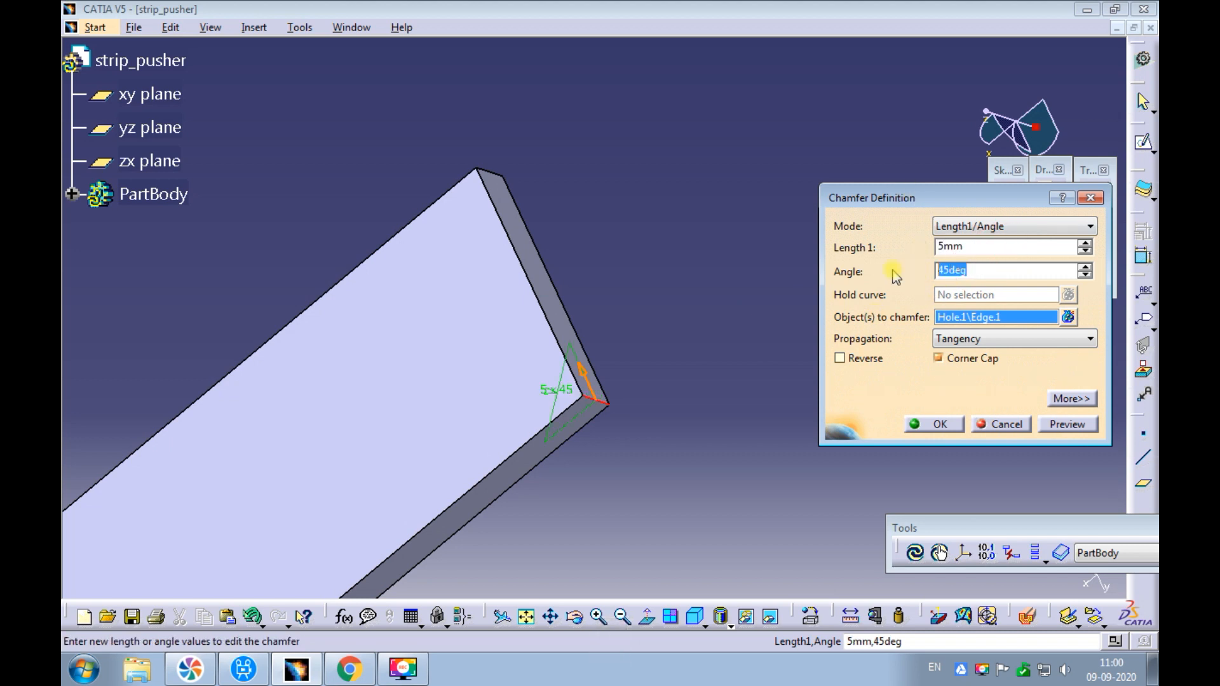
pyautogui.click(975, 246)
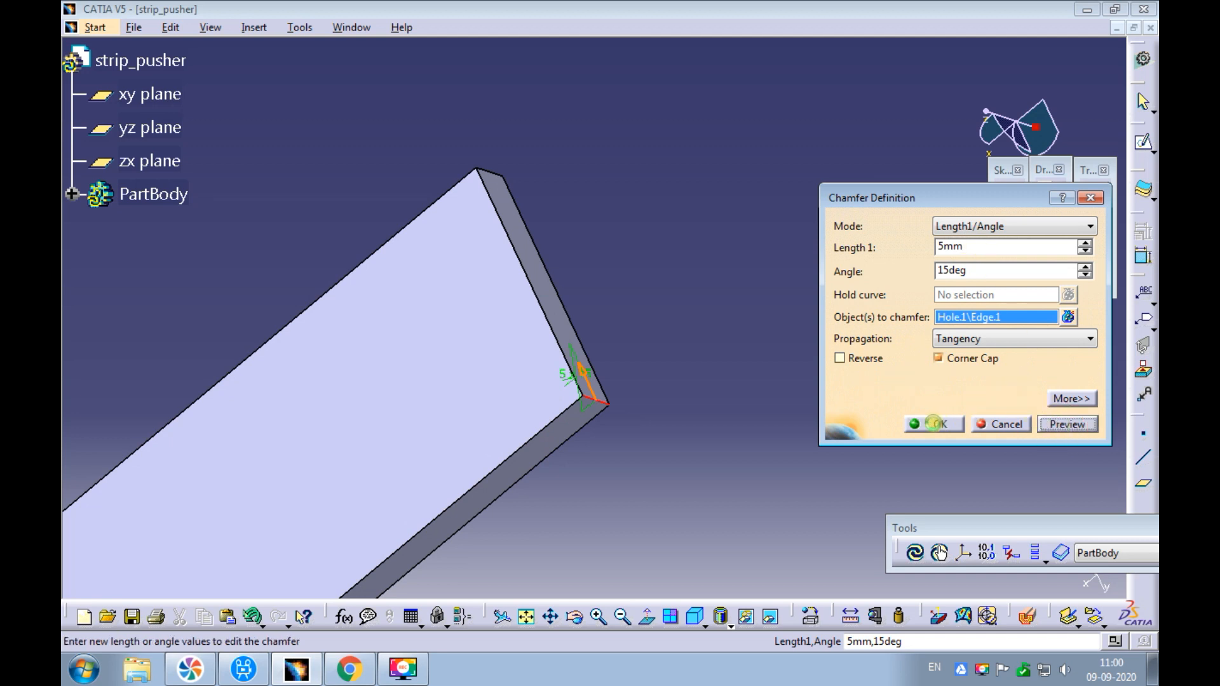
pyautogui.click(938, 425)
pyautogui.keyDown('ctrl'); pyautogui.moveTo(726, 364); pyautogui.dragTo(655, 307, button='middle'); pyautogui.keyUp('ctrl')
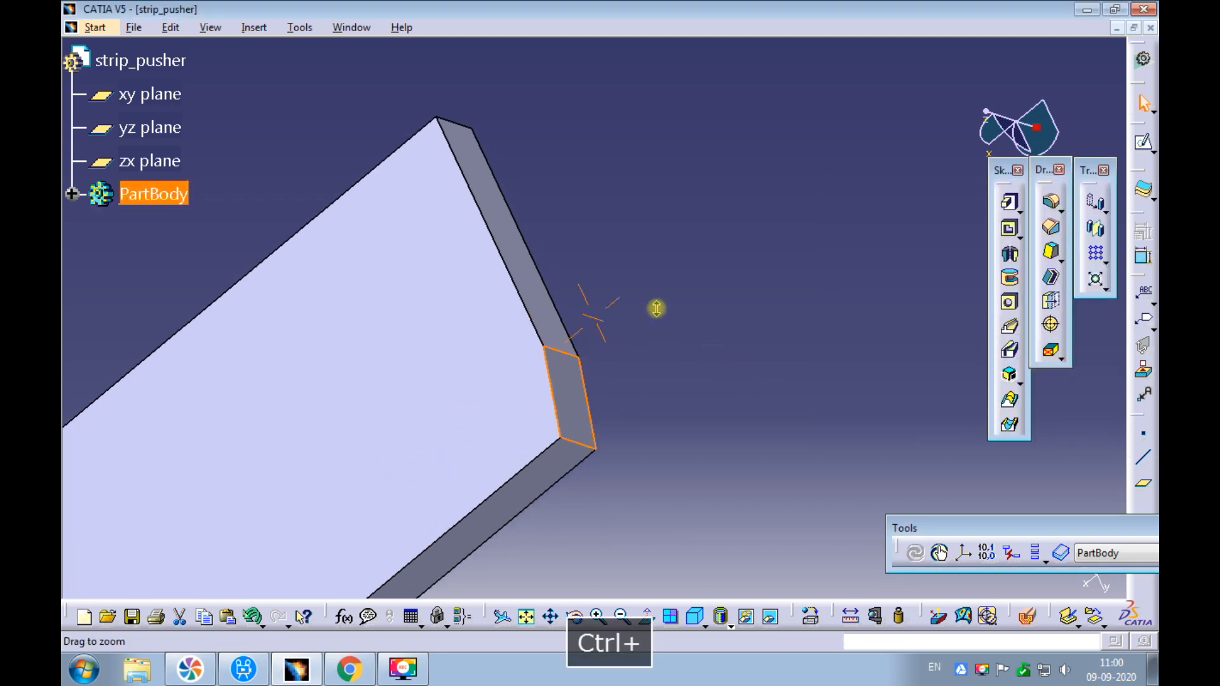
pyautogui.click(661, 291)
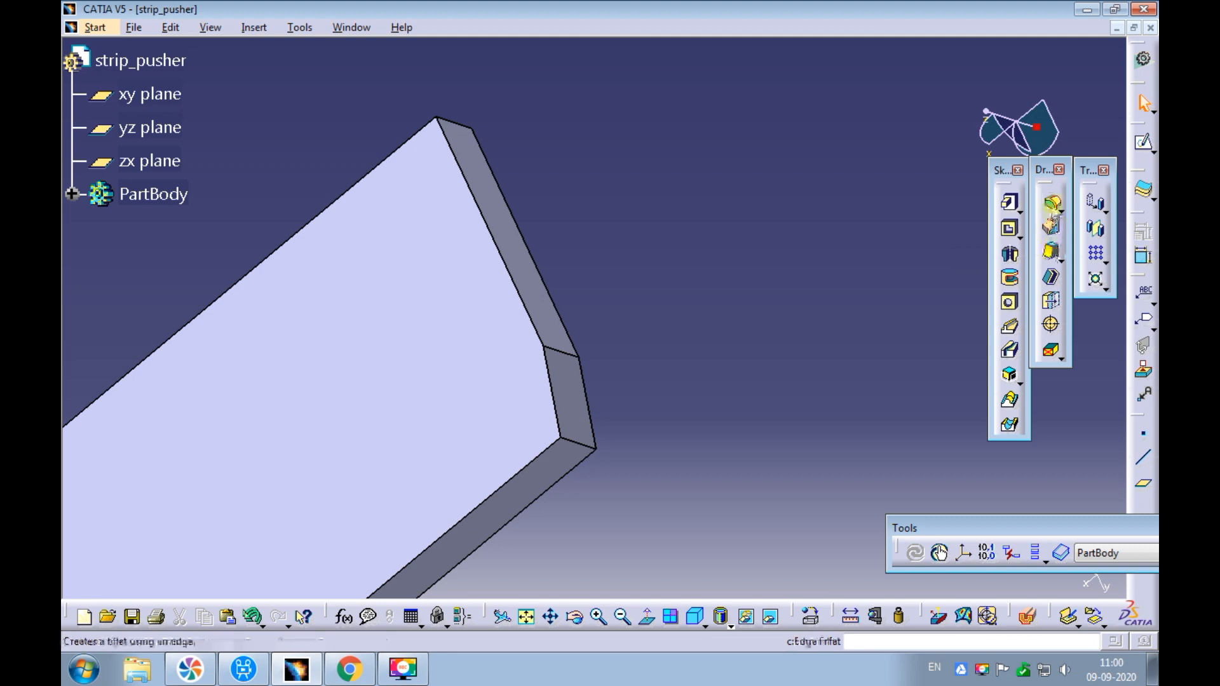
# - Round the two short edges bordering the chamfer with a 2 mm edge fillet
pyautogui.click(1051, 204)
pyautogui.click(561, 353)
pyautogui.click(589, 448)
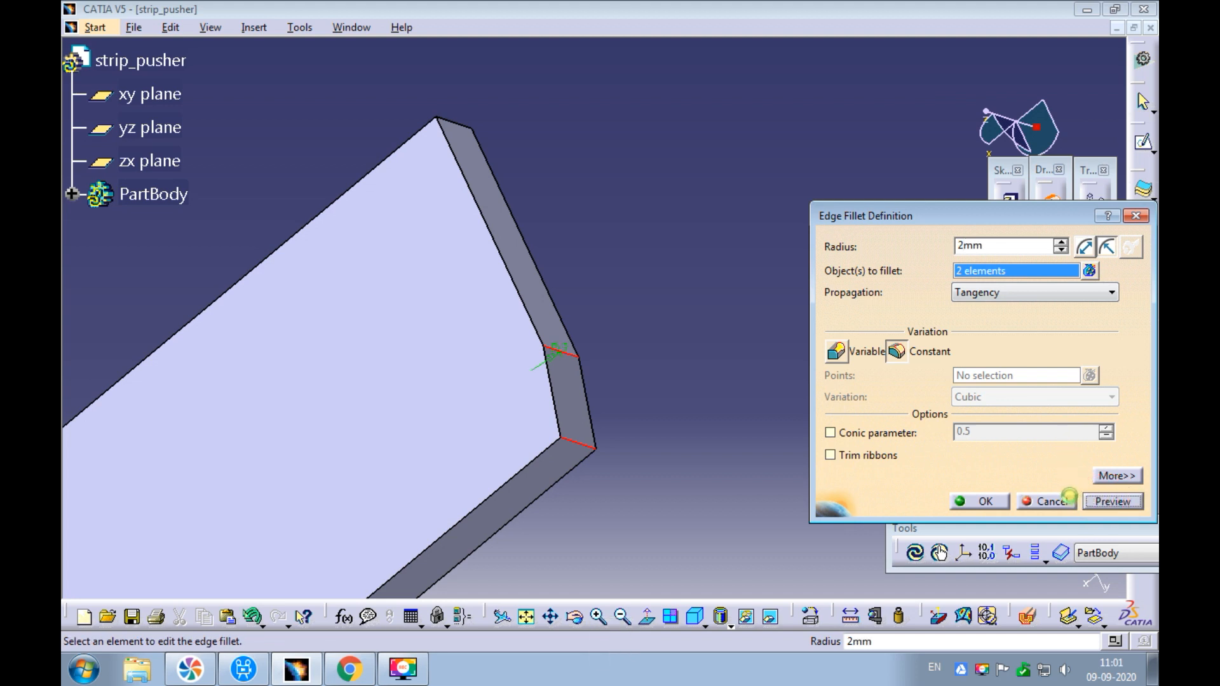
pyautogui.click(989, 501)
pyautogui.keyDown('ctrl'); pyautogui.moveTo(700, 340); pyautogui.dragTo(571, 331, button='middle'); pyautogui.keyUp('ctrl')
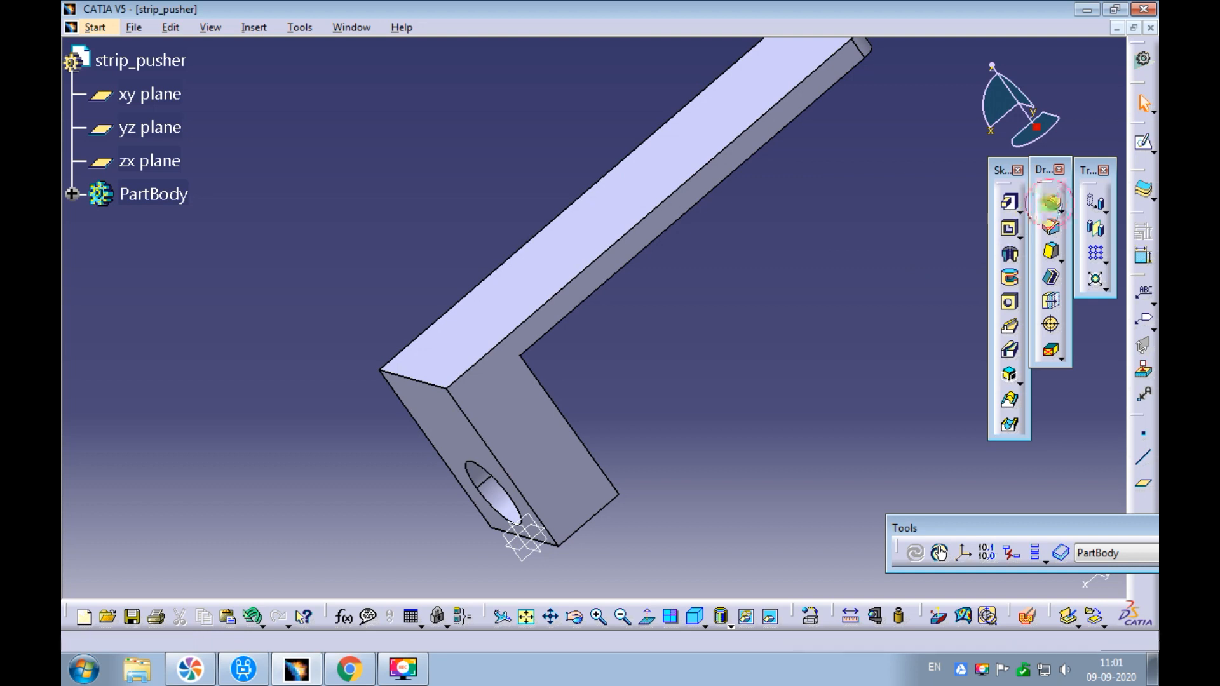
# - Apply a 2 mm edge fillet to the outer and inner bend edges where the arm meets the thick leg
pyautogui.click(1050, 202)
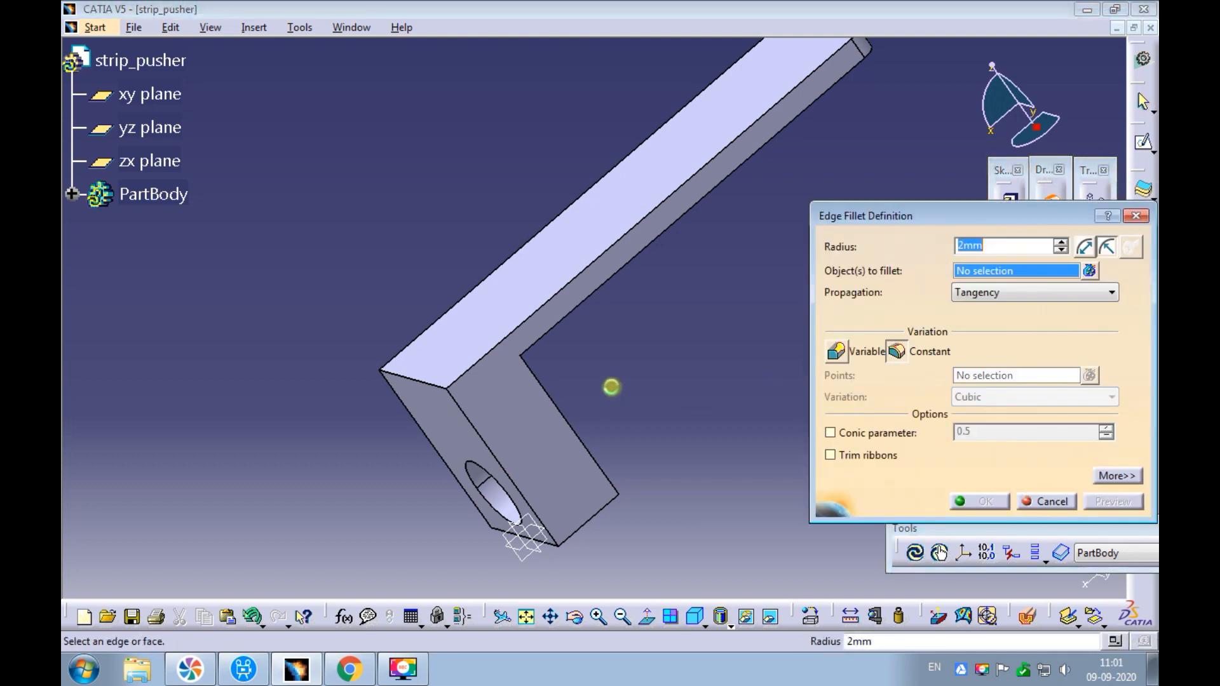
pyautogui.click(424, 385)
pyautogui.keyDown('ctrl'); pyautogui.moveTo(576, 359); pyautogui.dragTo(460, 305, button='middle'); pyautogui.keyUp('ctrl')
pyautogui.click(598, 377)
pyautogui.keyDown('ctrl'); pyautogui.moveTo(702, 394); pyautogui.dragTo(717, 356, button='middle'); pyautogui.keyUp('ctrl')
pyautogui.click(1112, 502)
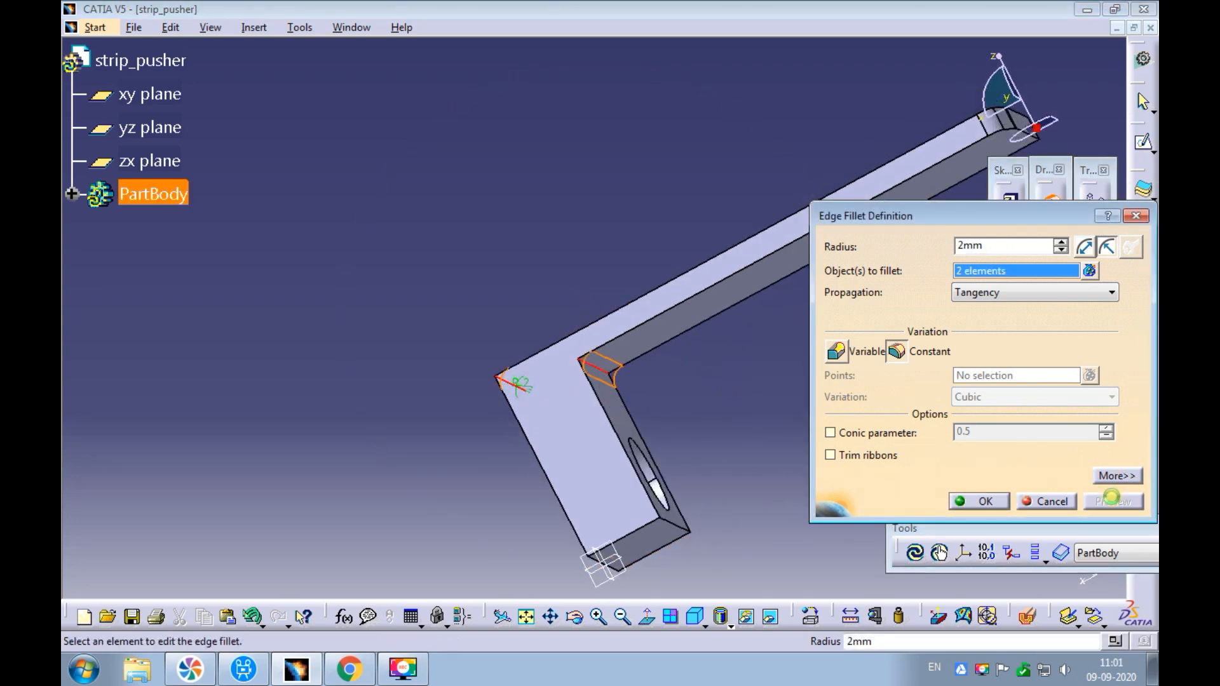
pyautogui.click(984, 502)
pyautogui.keyDown('ctrl'); pyautogui.moveTo(784, 413); pyautogui.dragTo(720, 512, button='middle'); pyautogui.keyUp('ctrl')
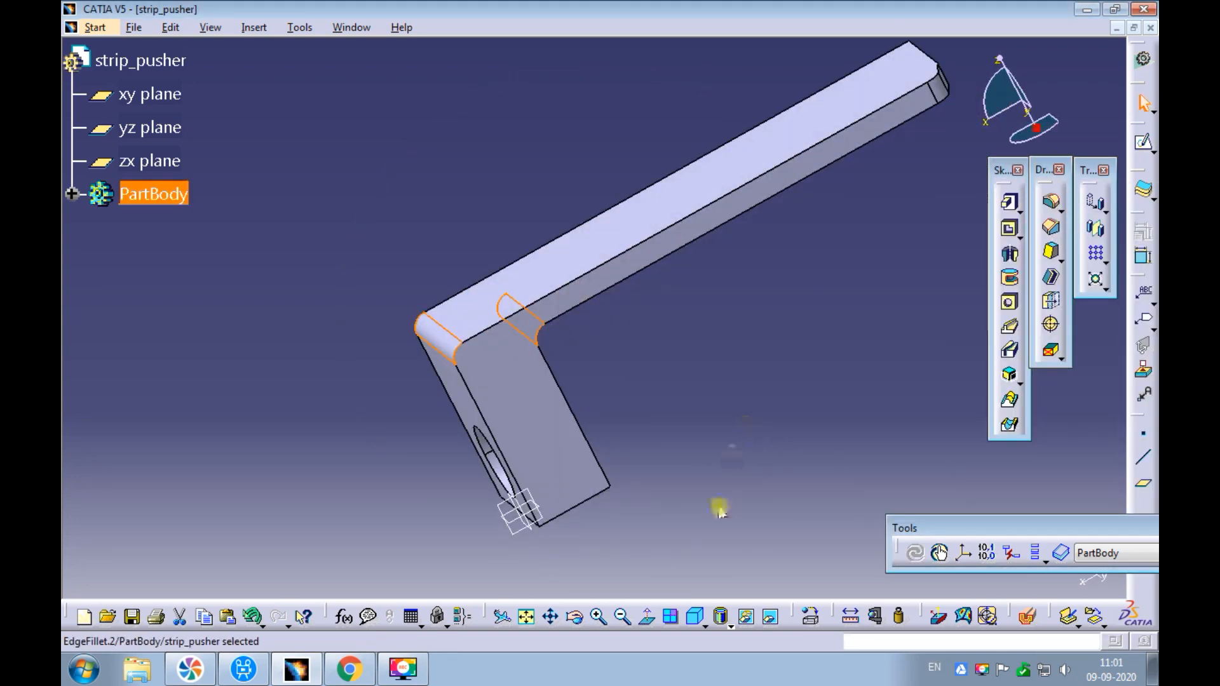
# - Show the whole part in isometric view, fitted to the window, with nothing selected
pyautogui.click(697, 611)
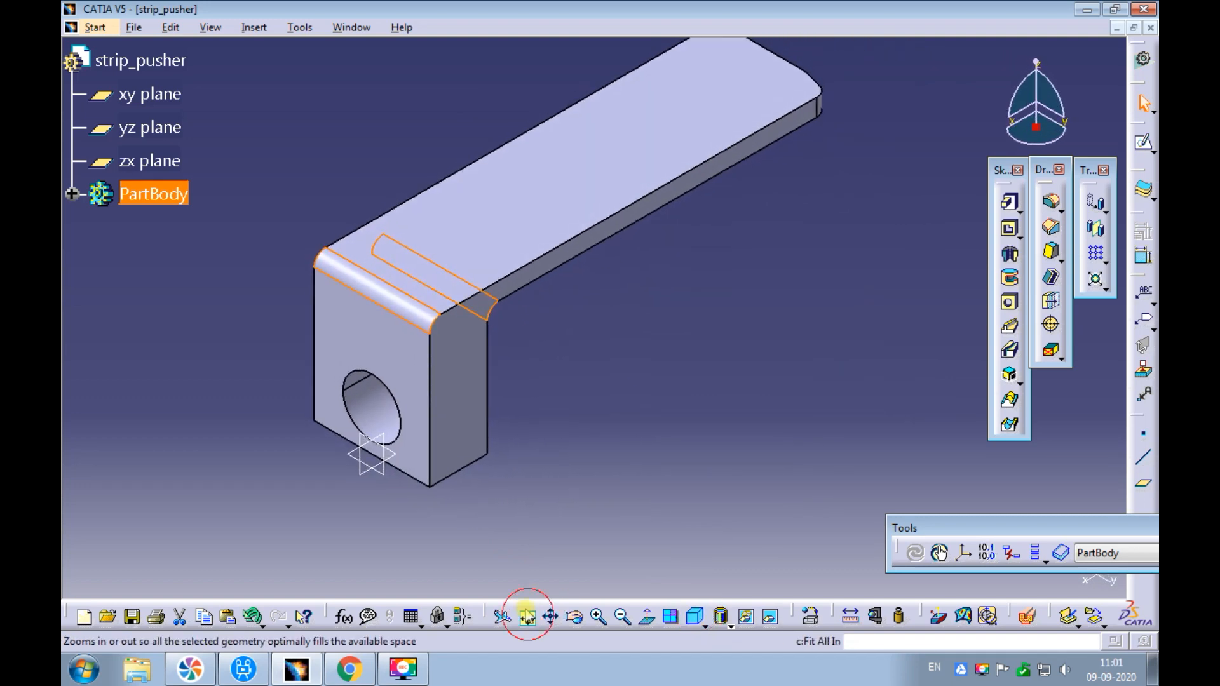
pyautogui.click(526, 616)
pyautogui.click(604, 469)
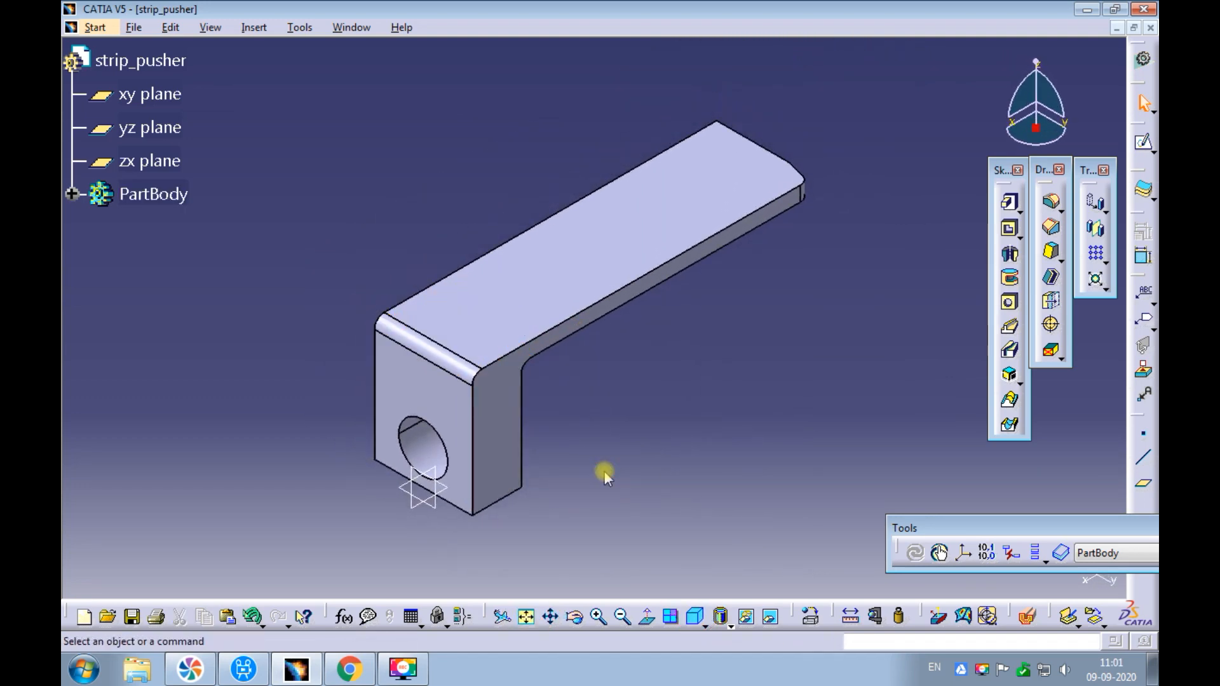
# - Save the part as strip_pusher.CATPart in the Blanking_Die folder and switch to the Die_Assembly document
pyautogui.hotkey('ctrl', 's')
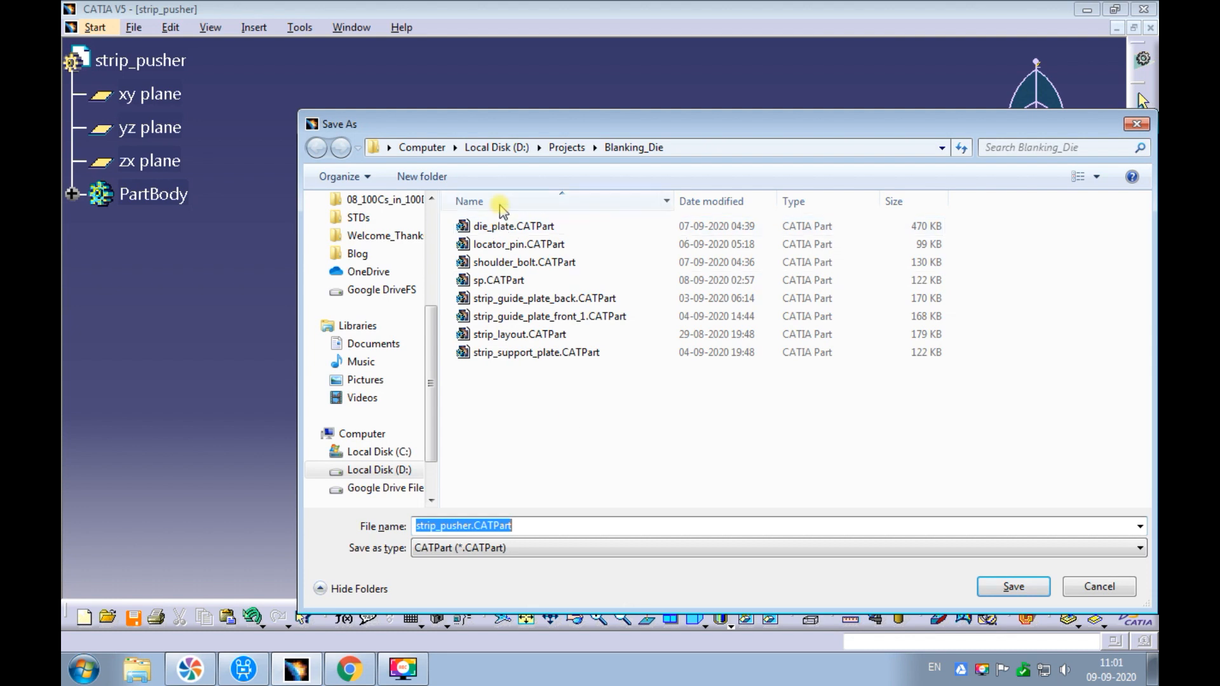
pyautogui.click(981, 588)
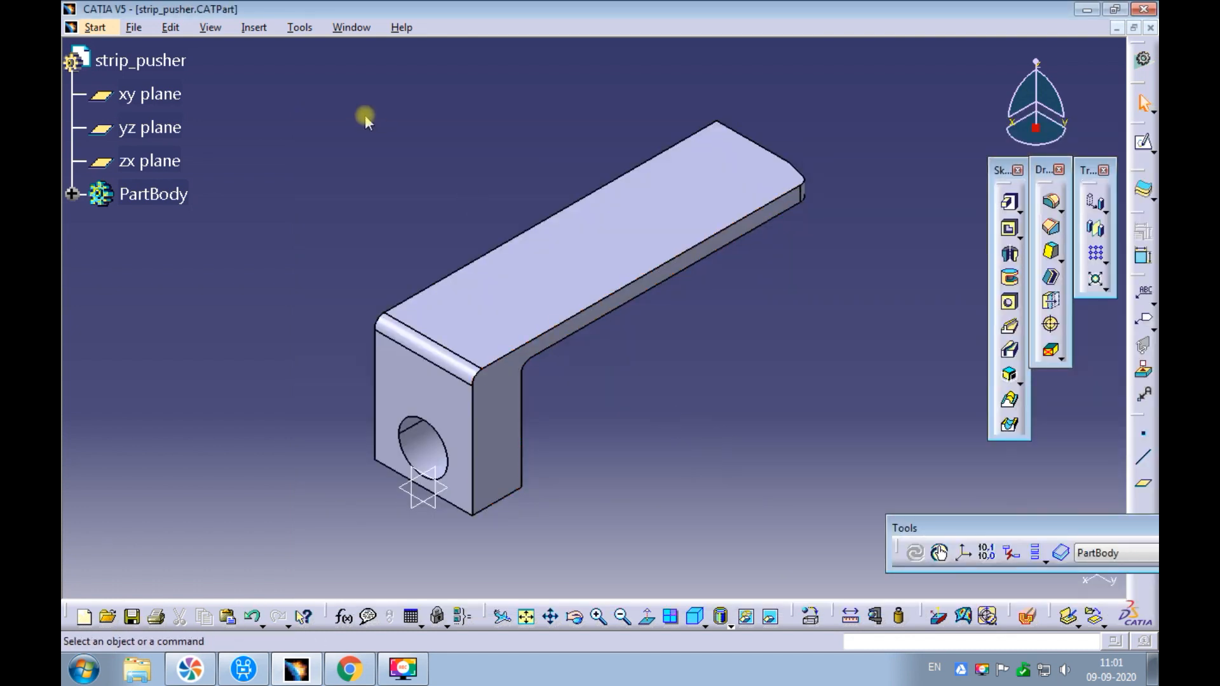
pyautogui.click(351, 28)
pyautogui.click(366, 133)
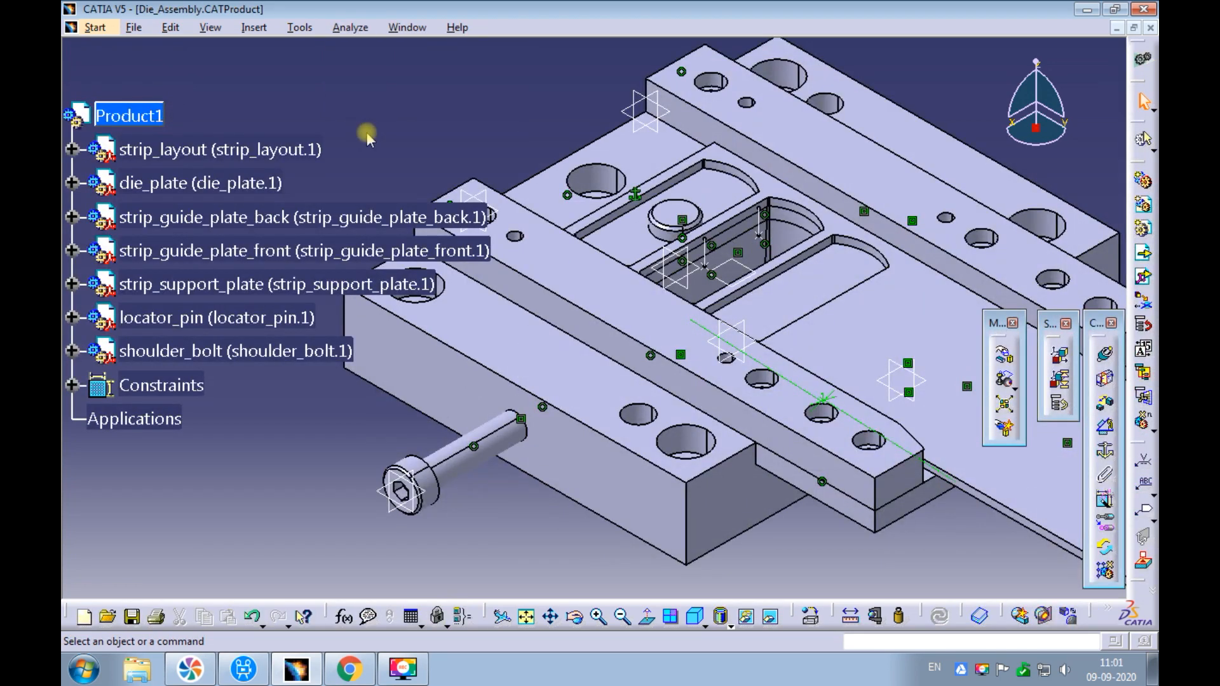
# - Insert strip_pusher.CATPart from the Blanking_Die folder as an existing component of Product1
pyautogui.keyDown('ctrl'); pyautogui.moveTo(512, 133); pyautogui.dragTo(503, 212, button='middle'); pyautogui.keyUp('ctrl')
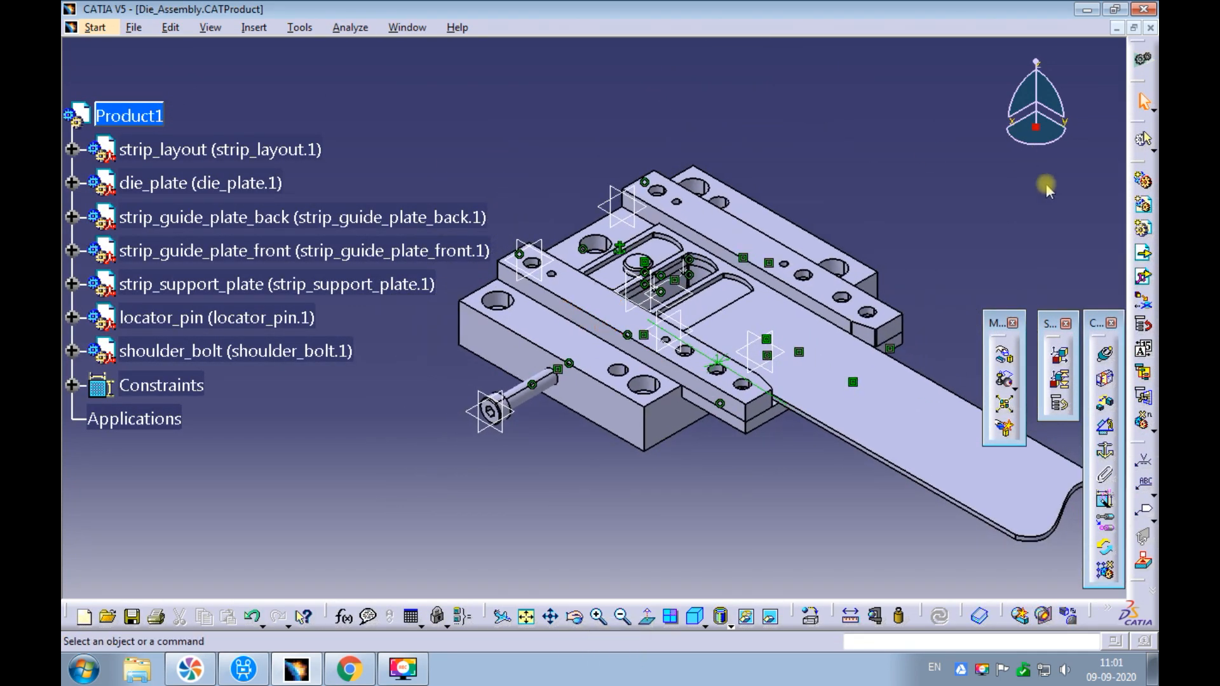
pyautogui.click(151, 117)
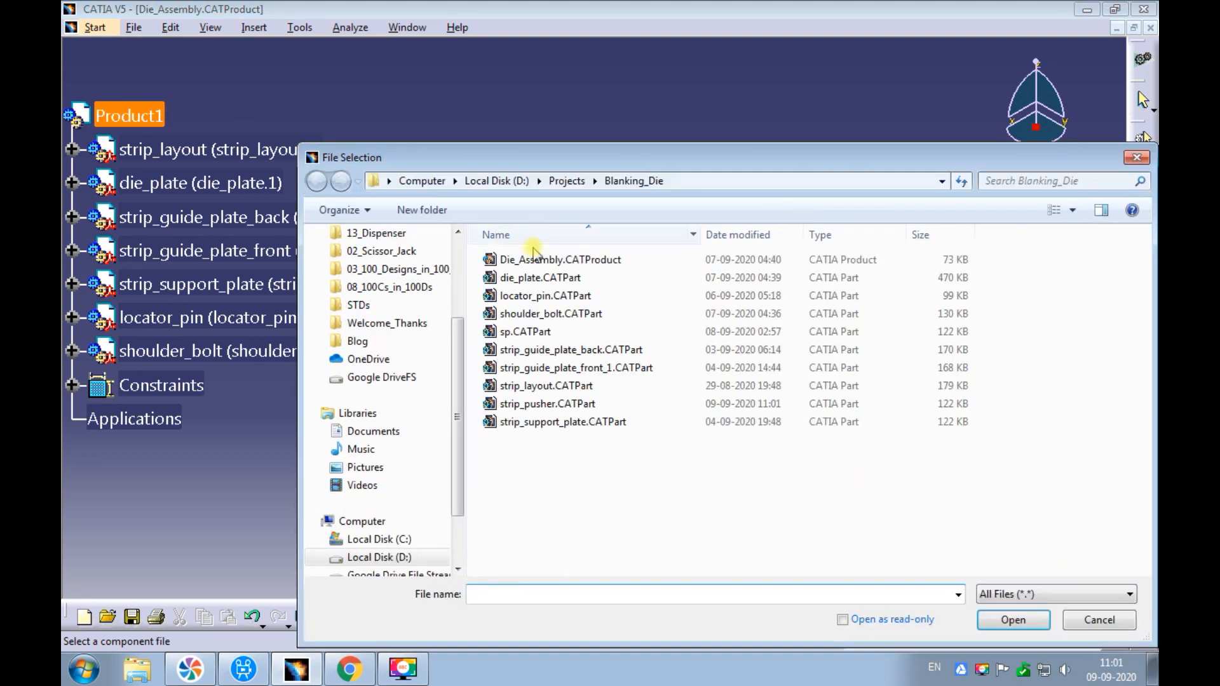
pyautogui.click(524, 404)
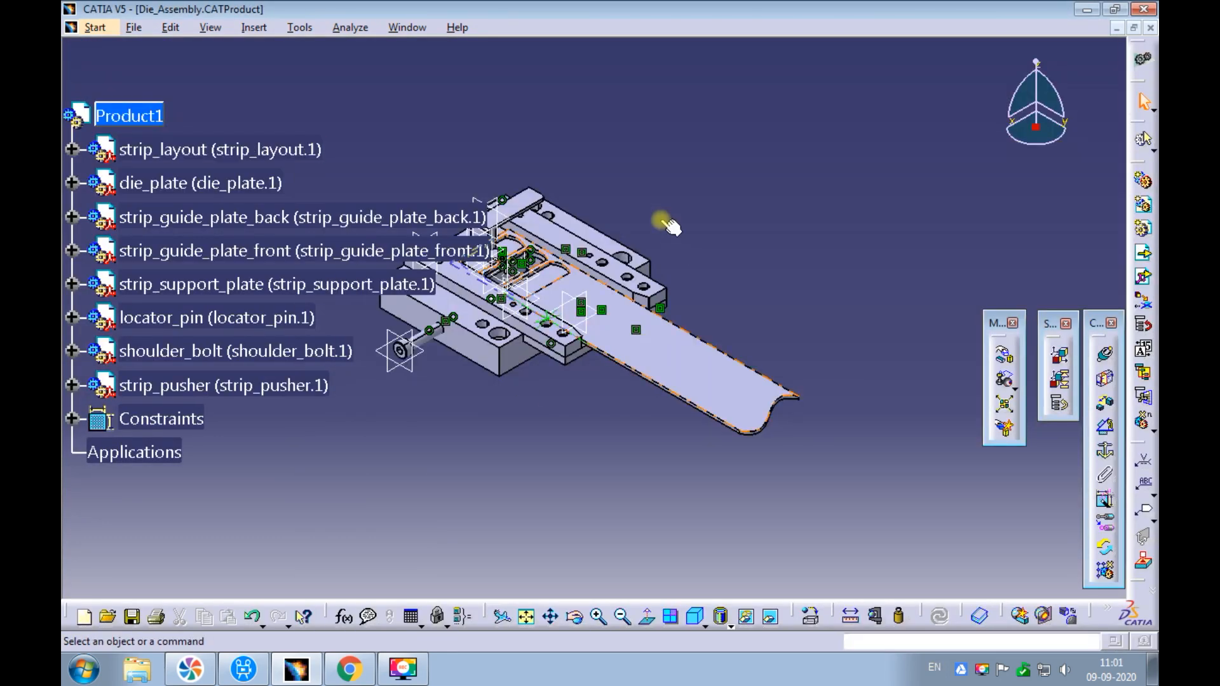
# - Move the inserted strip pusher off the die plates into the free space beside the shoulder bolt's head
pyautogui.moveTo(667, 224); pyautogui.dragTo(724, 271, button='middle')
pyautogui.keyDown('ctrl'); pyautogui.moveTo(629, 228); pyautogui.dragTo(669, 81, button='middle'); pyautogui.keyUp('ctrl')
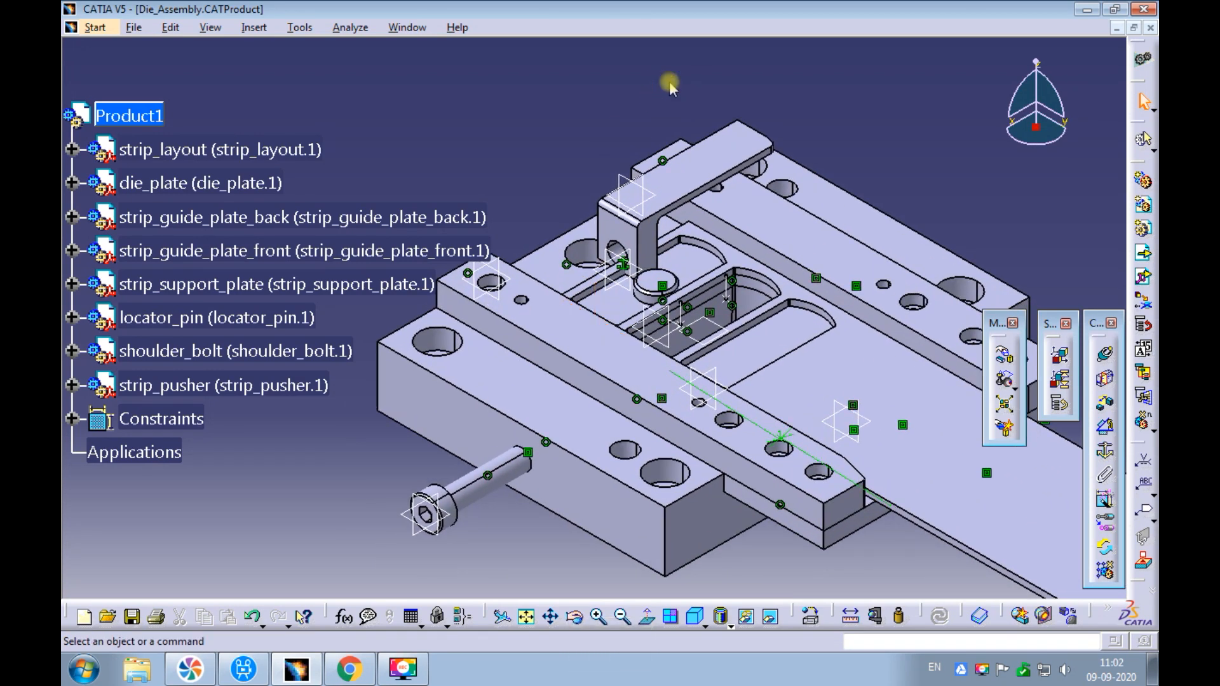
pyautogui.click(998, 354)
pyautogui.moveTo(731, 232); pyautogui.dragTo(326, 469)
pyautogui.moveTo(408, 435); pyautogui.dragTo(550, 378, button='middle')
pyautogui.click(857, 563)
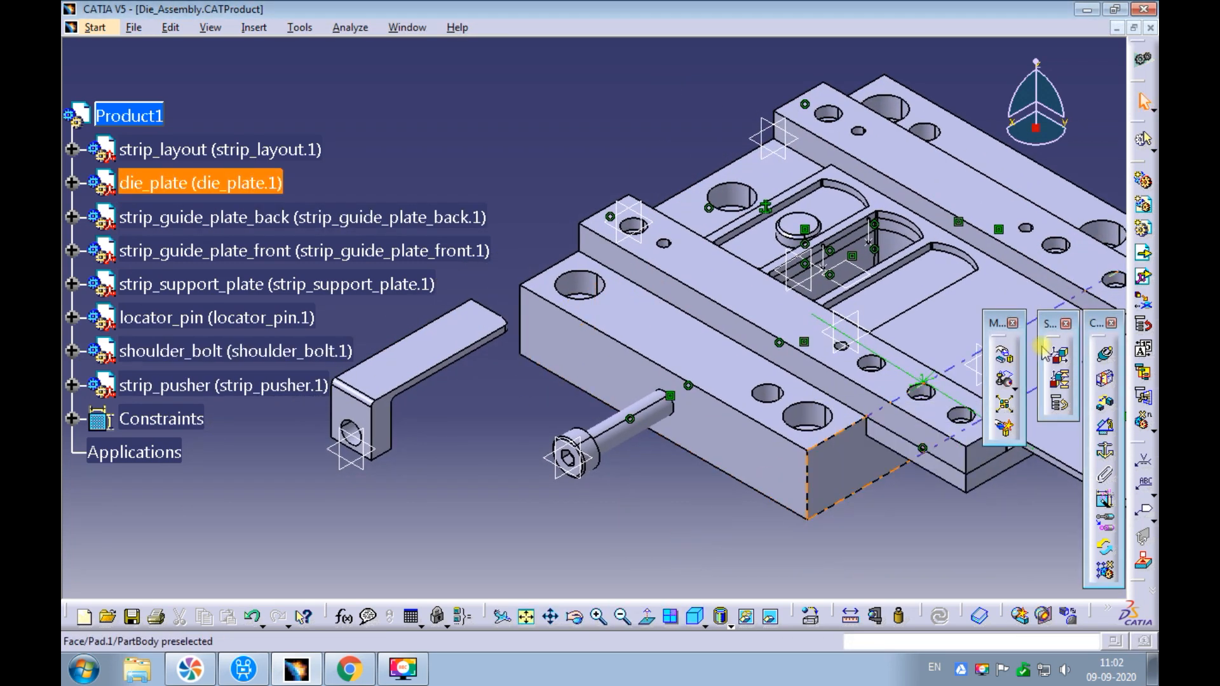
# - Add a coincidence constraint between the strip pusher's hole axis and the shoulder bolt's axis, and update the assembly
pyautogui.click(1104, 353)
pyautogui.click(629, 438)
pyautogui.keyDown('ctrl'); pyautogui.moveTo(445, 400); pyautogui.dragTo(404, 438, button='middle'); pyautogui.keyUp('ctrl')
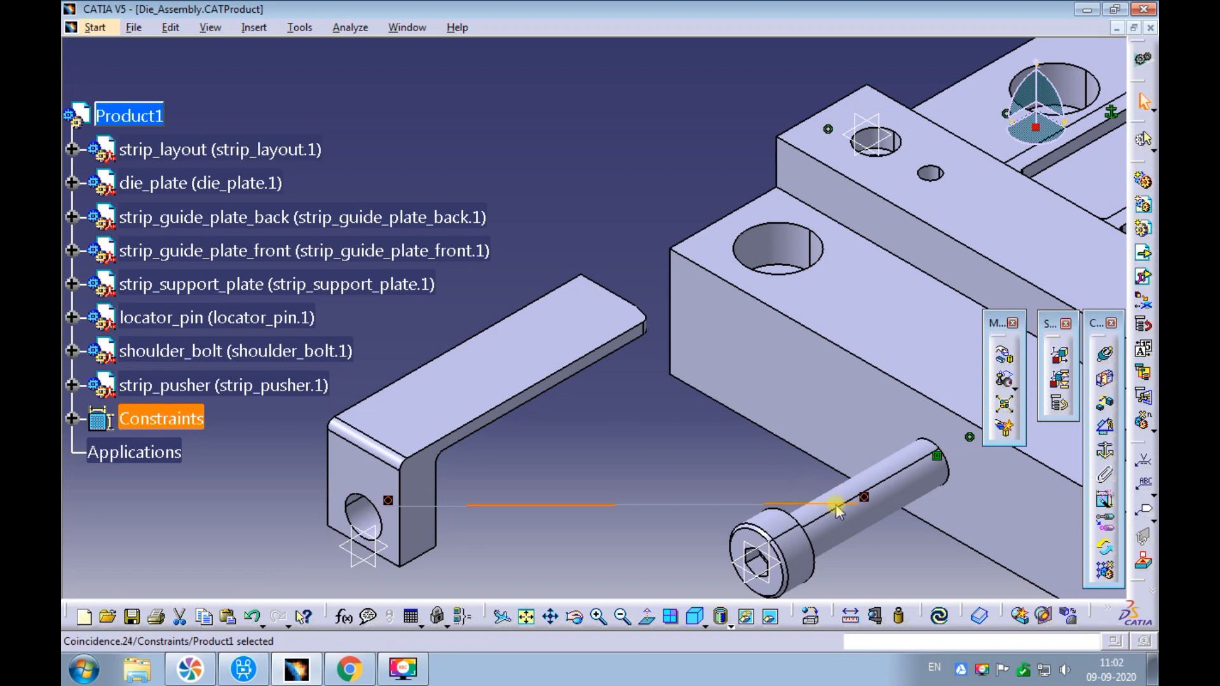
pyautogui.click(938, 614)
# - Create an offset constraint between the strip layout's long side face and the end face of the strip pusher's arm
pyautogui.keyDown('ctrl'); pyautogui.moveTo(681, 444); pyautogui.dragTo(591, 468, button='middle'); pyautogui.keyUp('ctrl')
pyautogui.moveTo(561, 421); pyautogui.dragTo(580, 405, button='middle')
pyautogui.moveTo(643, 469); pyautogui.dragTo(590, 472, button='middle')
pyautogui.keyDown('ctrl'); pyautogui.moveTo(590, 472); pyautogui.dragTo(551, 479, button='middle'); pyautogui.keyUp('ctrl')
pyautogui.scroll(1, 609, 442)
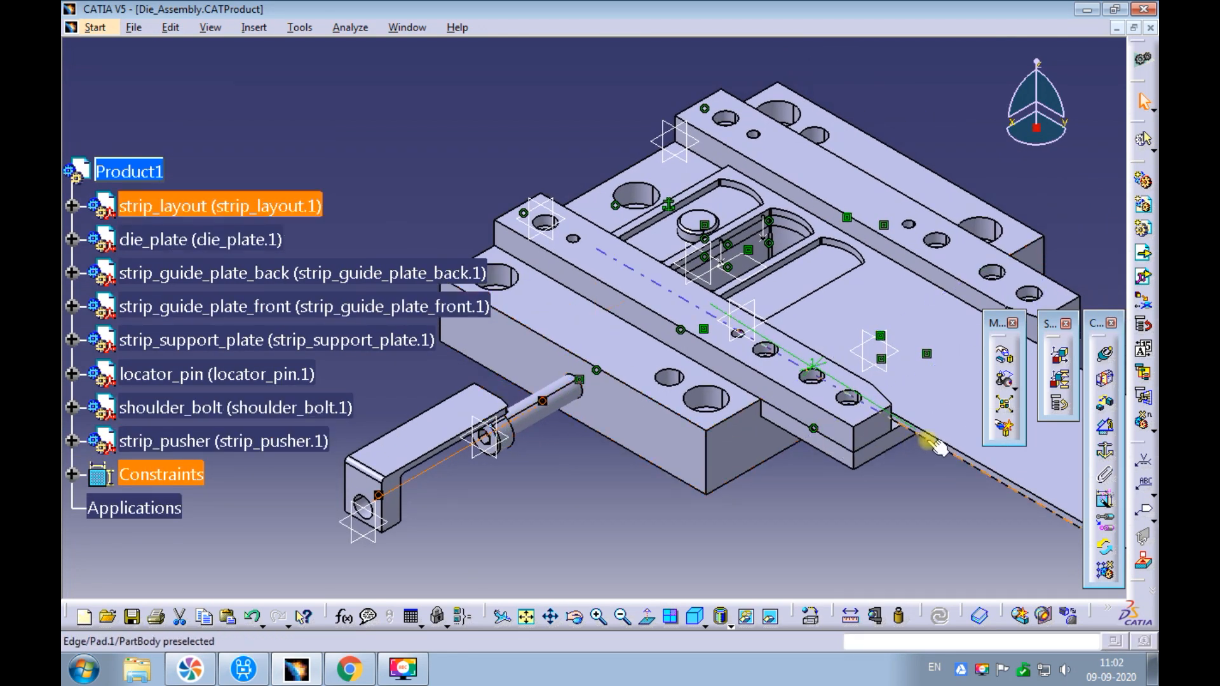
pyautogui.click(1105, 406)
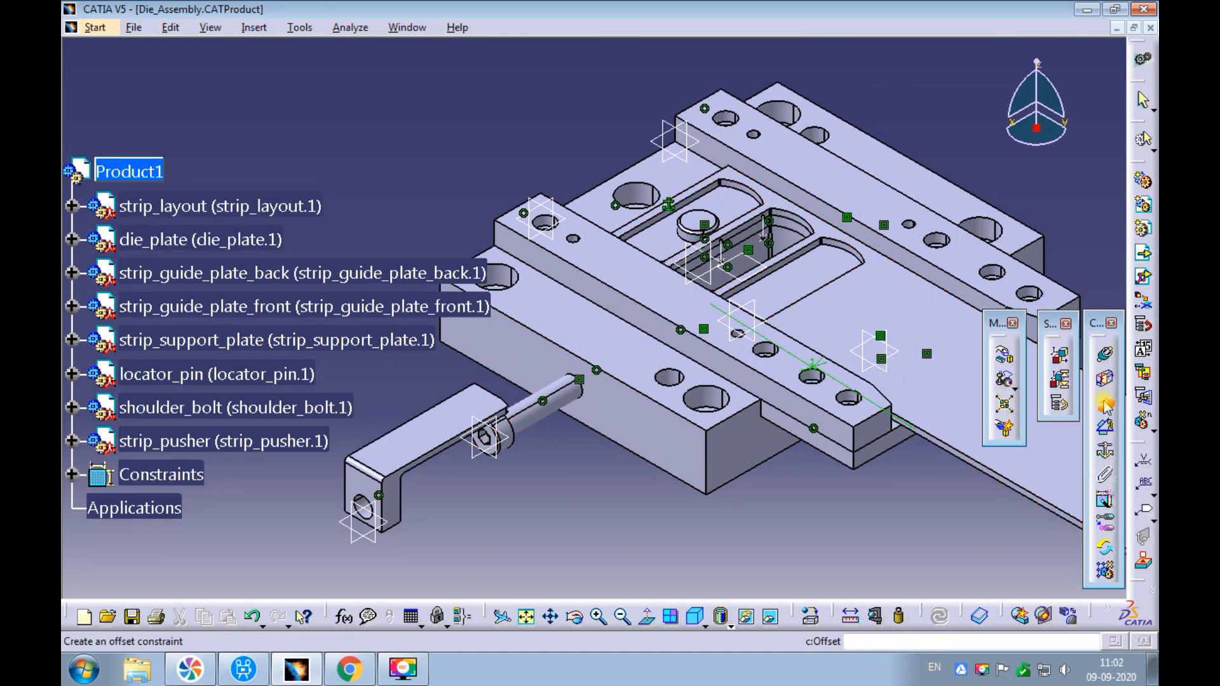
pyautogui.keyDown('ctrl'); pyautogui.moveTo(899, 394); pyautogui.dragTo(839, 422, button='middle'); pyautogui.keyUp('ctrl')
pyautogui.keyDown('ctrl'); pyautogui.moveTo(850, 375); pyautogui.dragTo(857, 417, button='middle'); pyautogui.keyUp('ctrl')
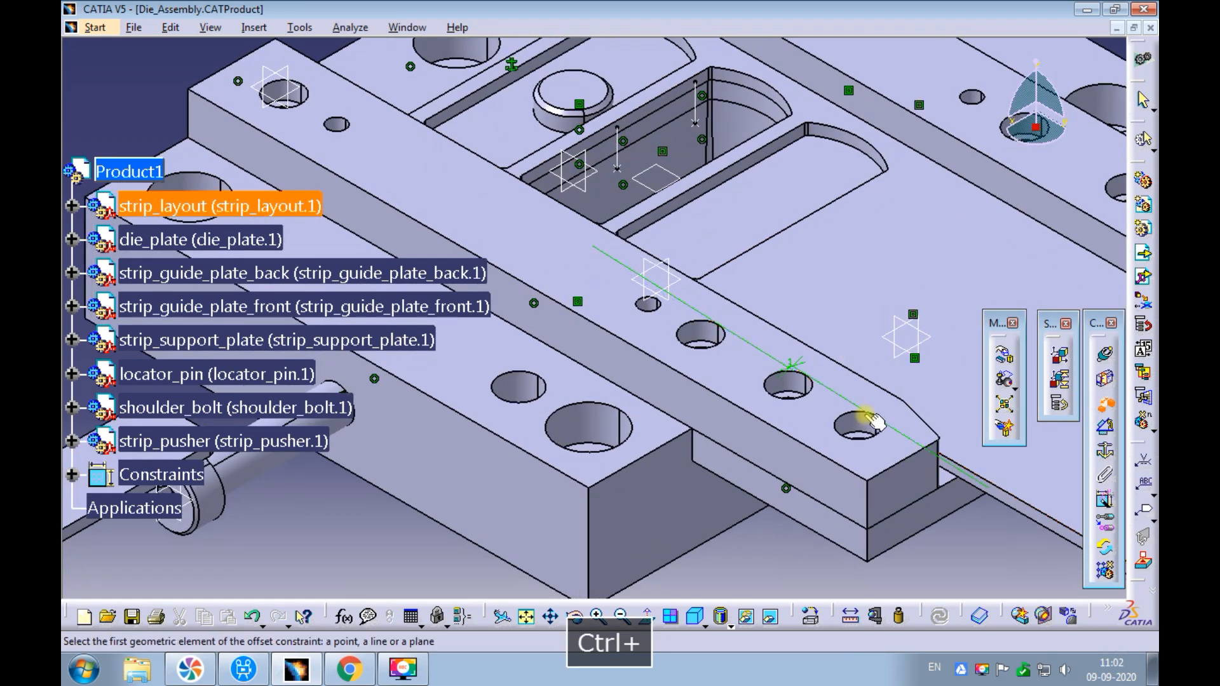
pyautogui.click(1002, 496)
pyautogui.keyDown('ctrl'); pyautogui.moveTo(593, 463); pyautogui.dragTo(564, 427, button='middle'); pyautogui.keyUp('ctrl')
pyautogui.moveTo(534, 356); pyautogui.dragTo(389, 463, button='middle')
pyautogui.keyDown('ctrl'); pyautogui.moveTo(512, 273); pyautogui.dragTo(506, 250, button='middle'); pyautogui.keyUp('ctrl')
pyautogui.moveTo(506, 250); pyautogui.dragTo(582, 335, button='middle')
pyautogui.moveTo(582, 335)
pyautogui.keyDown('ctrl'); pyautogui.mouseDown(button='middle')
pyautogui.moveTo(606, 256)
pyautogui.moveTo(612, 265)
pyautogui.moveTo(574, 300)
pyautogui.moveTo(604, 336)
pyautogui.mouseUp(button='middle'); pyautogui.keyUp('ctrl')
pyautogui.click(621, 376)
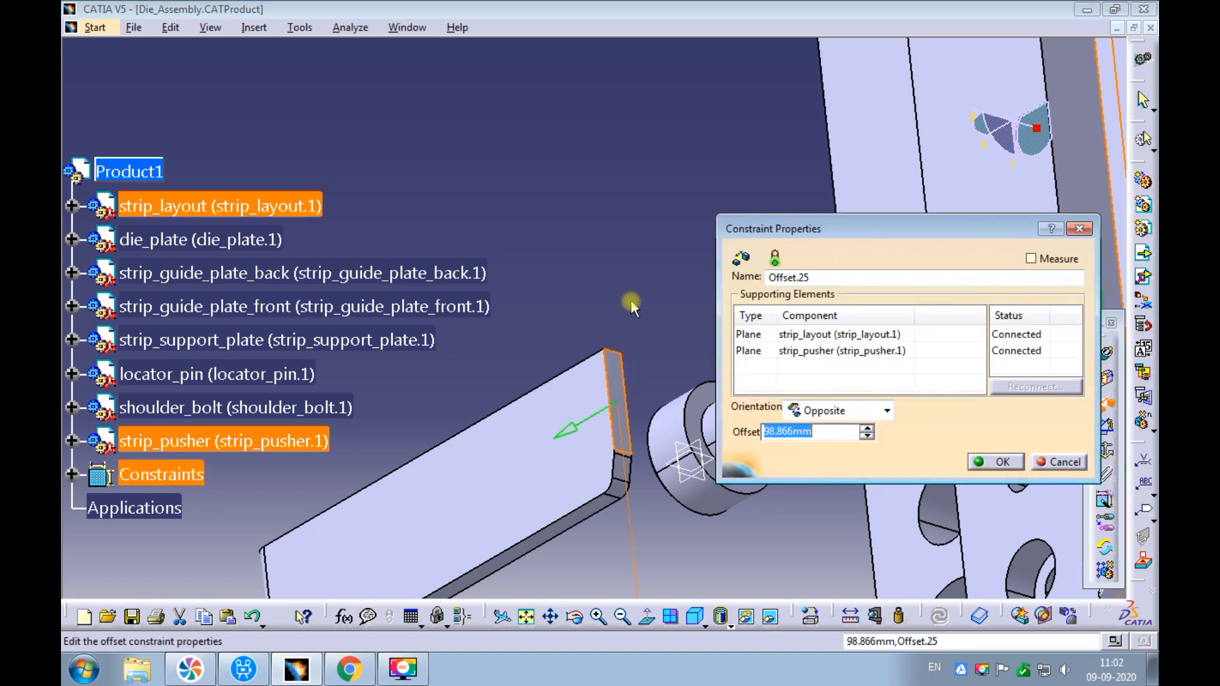
# - Set an offset that brings the pusher's tip to the strip's side edge, confirm the constraint and update the assembly
pyautogui.keyDown('ctrl'); pyautogui.moveTo(612, 232); pyautogui.dragTo(543, 491, button='middle'); pyautogui.keyUp('ctrl')
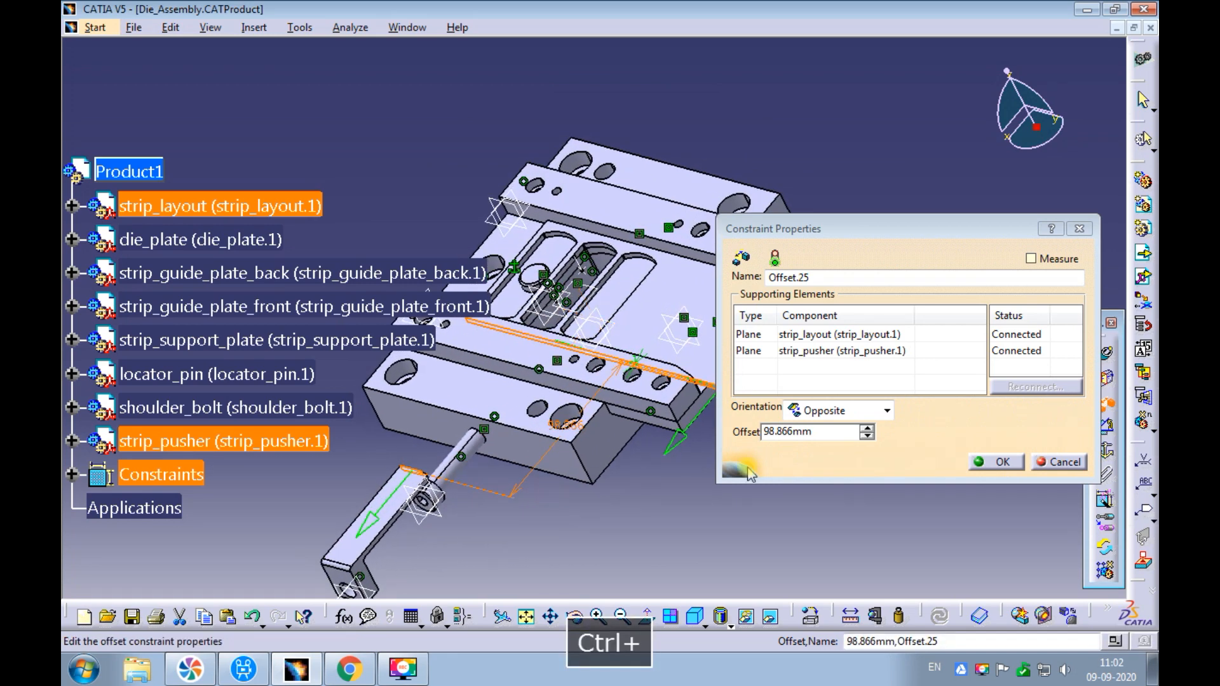
pyautogui.click(823, 434)
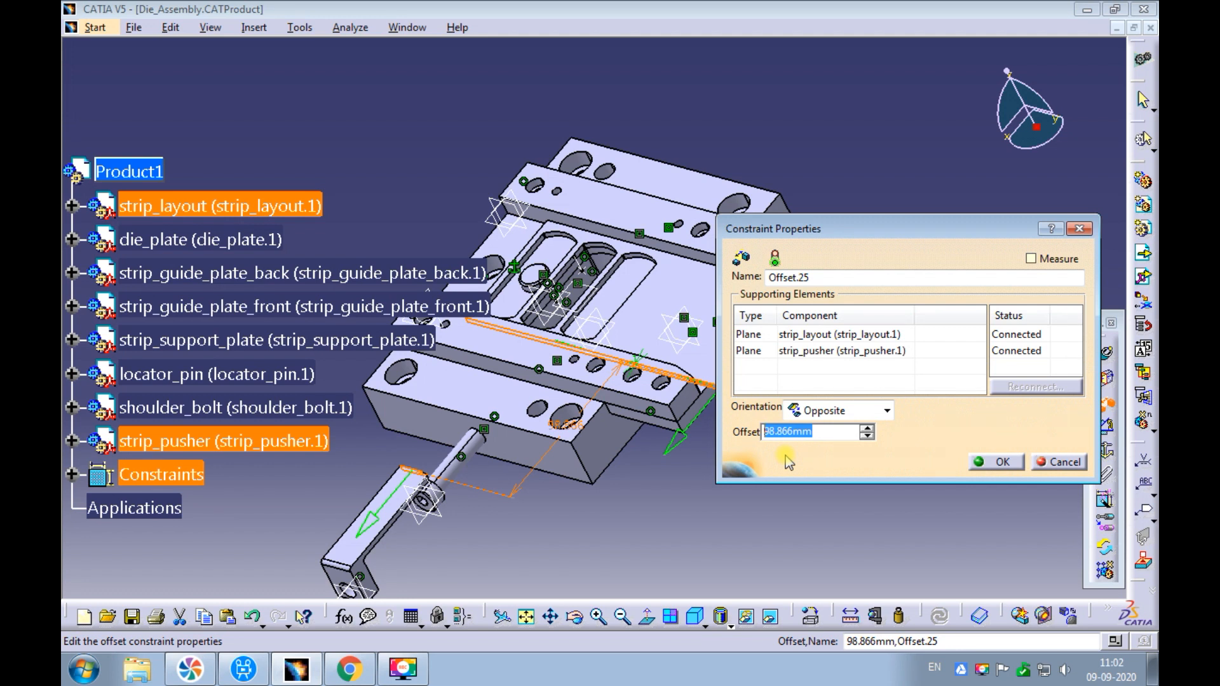
pyautogui.click(988, 463)
pyautogui.click(940, 616)
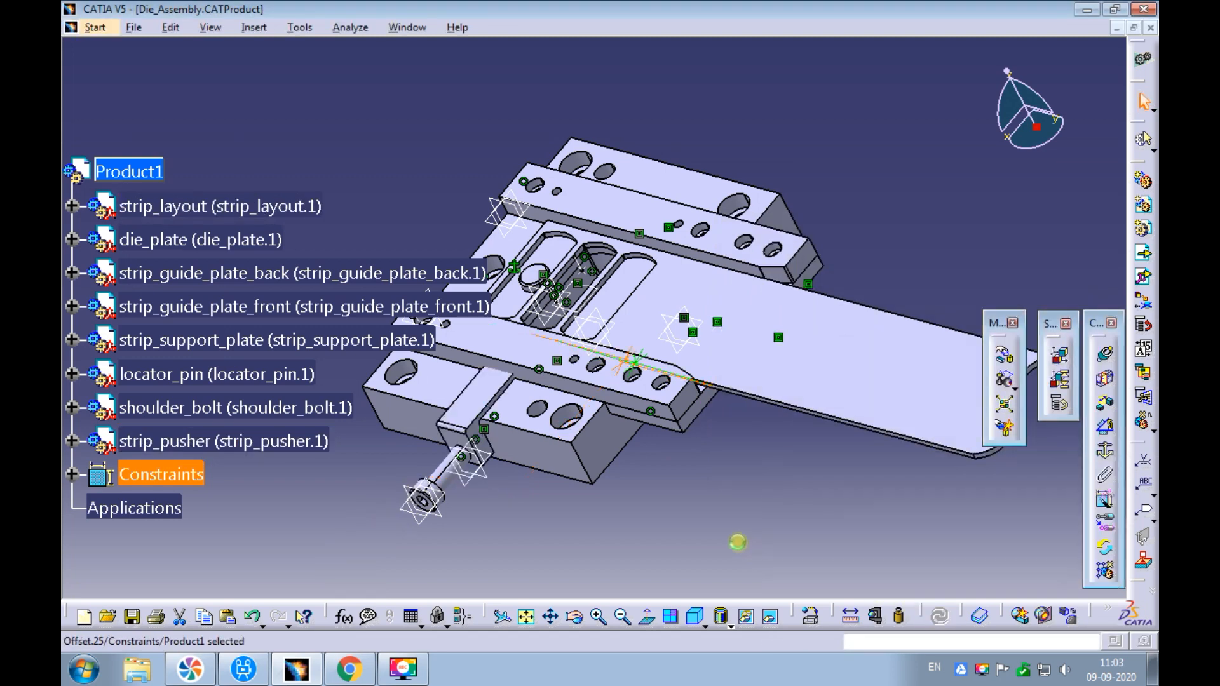
# - Display the assembly as wireframe in top view and examine how the pusher's tip and leg sit against the strip and die plate
pyautogui.click(729, 624)
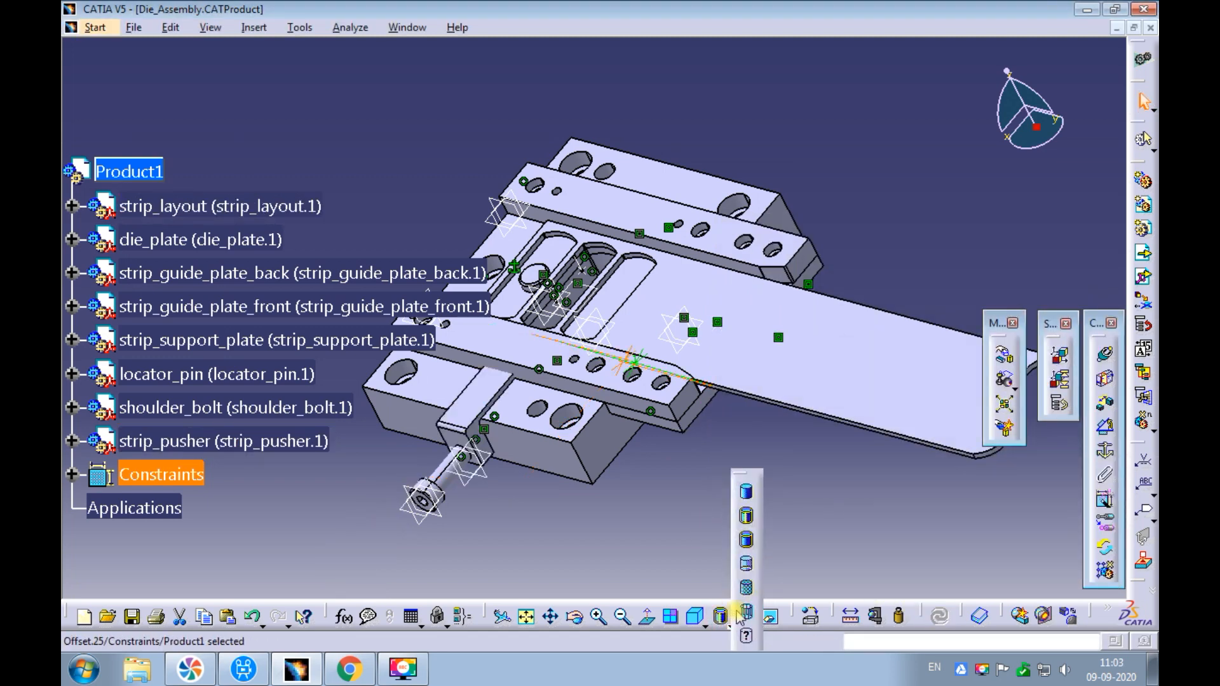
pyautogui.click(742, 611)
pyautogui.click(706, 624)
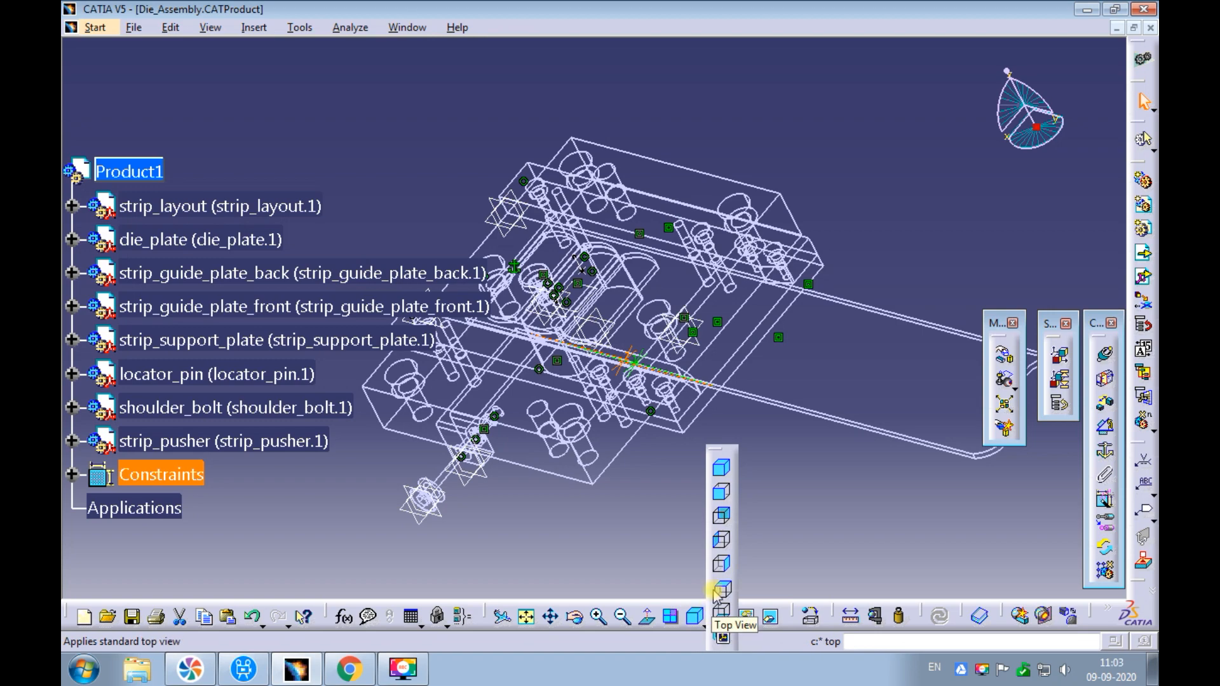
pyautogui.click(722, 564)
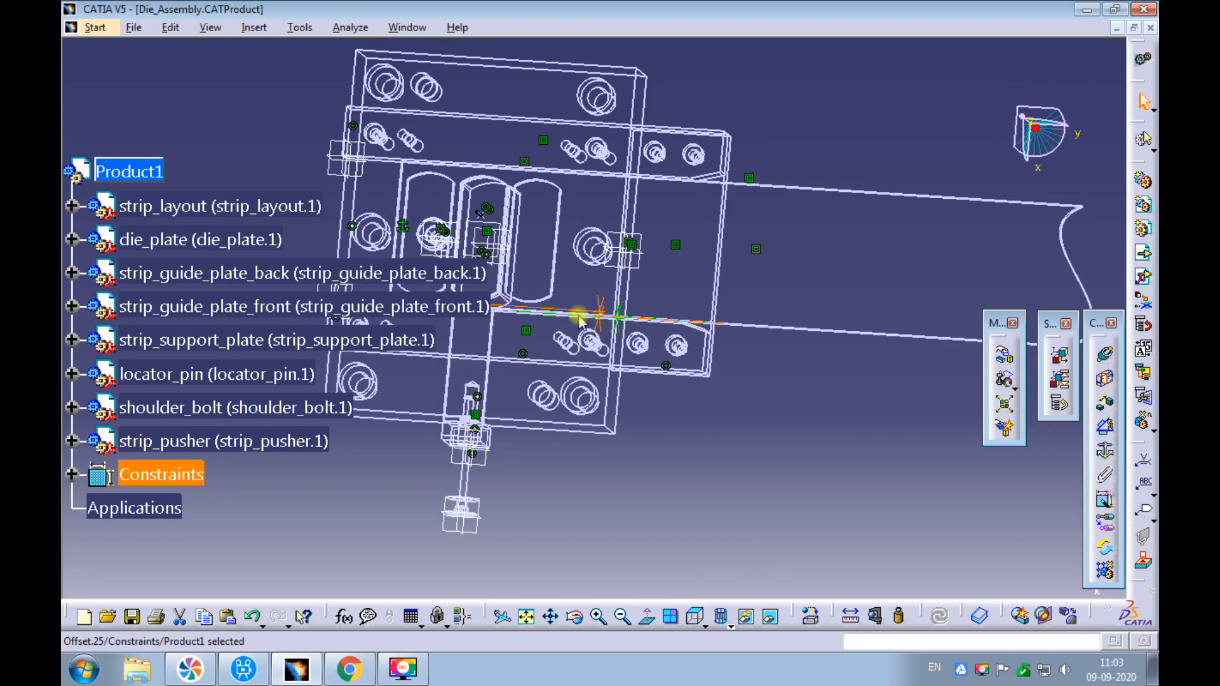
pyautogui.moveTo(641, 328)
pyautogui.keyDown('ctrl'); pyautogui.mouseDown(button='middle')
pyautogui.moveTo(684, 238)
pyautogui.moveTo(676, 264)
pyautogui.moveTo(675, 218)
pyautogui.moveTo(645, 325)
pyautogui.mouseUp(button='middle'); pyautogui.keyUp('ctrl')
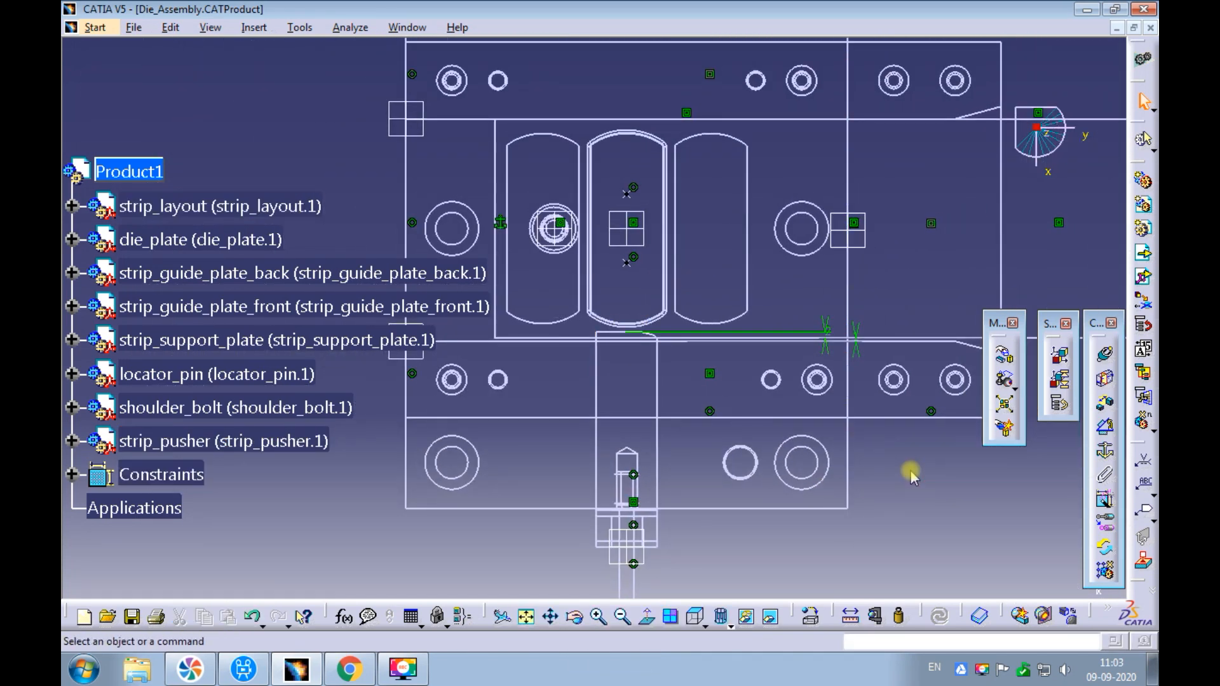
pyautogui.moveTo(876, 429); pyautogui.dragTo(865, 319, button='middle')
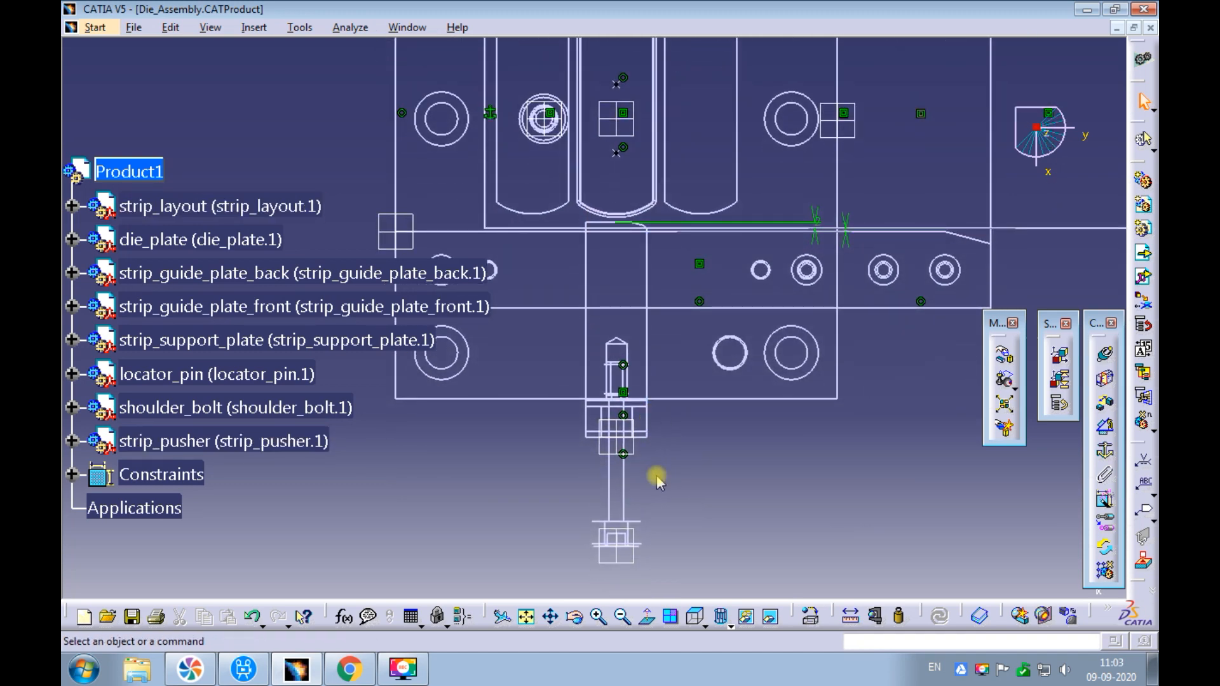
pyautogui.keyDown('ctrl'); pyautogui.moveTo(686, 463); pyautogui.dragTo(694, 413, button='middle'); pyautogui.keyUp('ctrl')
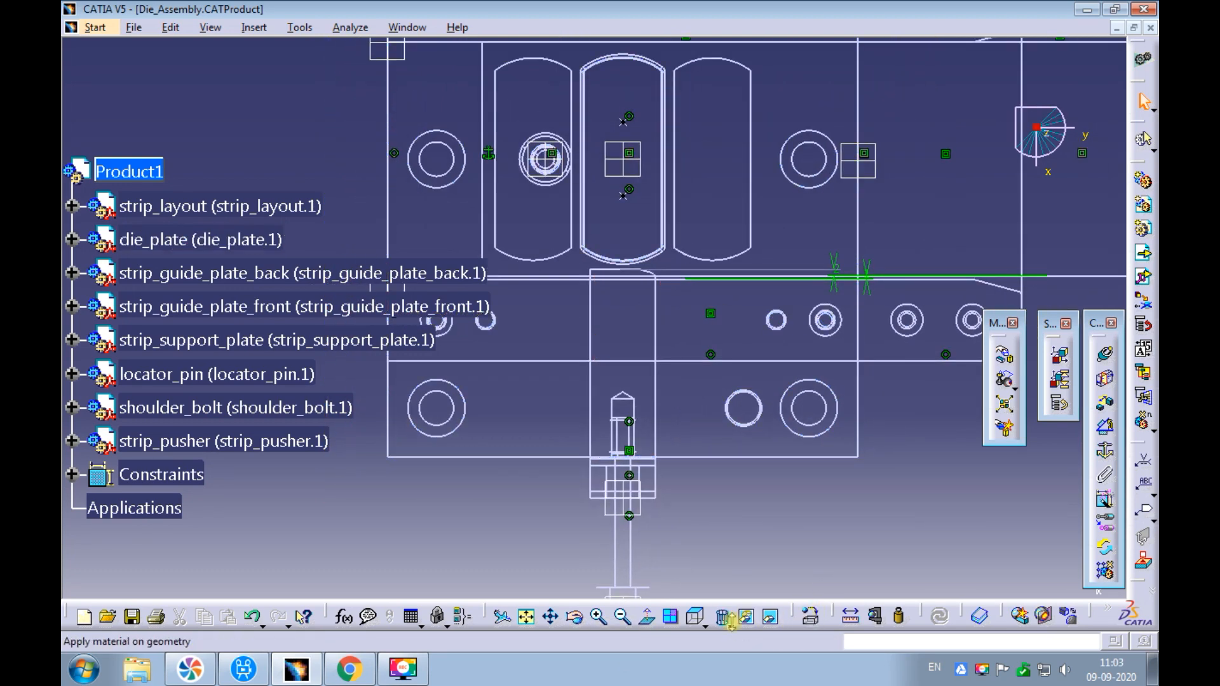
# - Display the assembly shaded with edges again and return to the isometric view
pyautogui.click(772, 624)
pyautogui.click(744, 513)
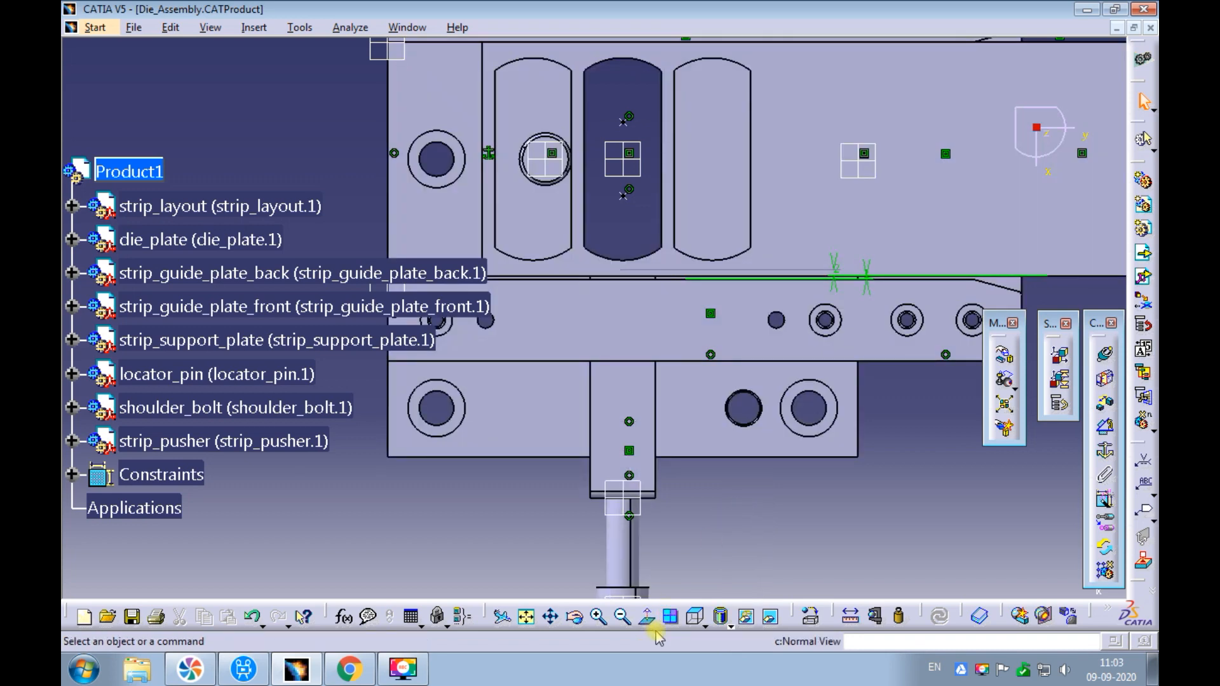
pyautogui.click(703, 625)
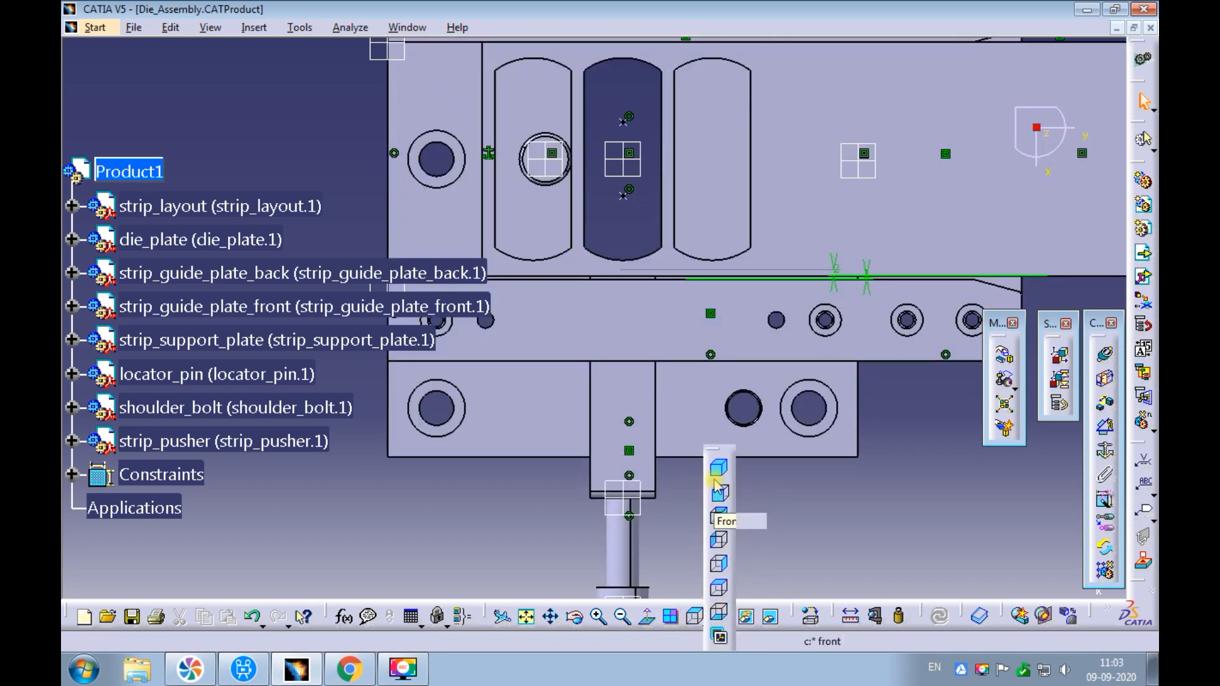
pyautogui.click(718, 470)
# - Measure the distance between the die plate's side face and the edge of the strip pusher's inner bend fillet
pyautogui.moveTo(668, 332); pyautogui.dragTo(814, 196, button='middle')
pyautogui.moveTo(658, 413); pyautogui.dragTo(576, 132, button='middle')
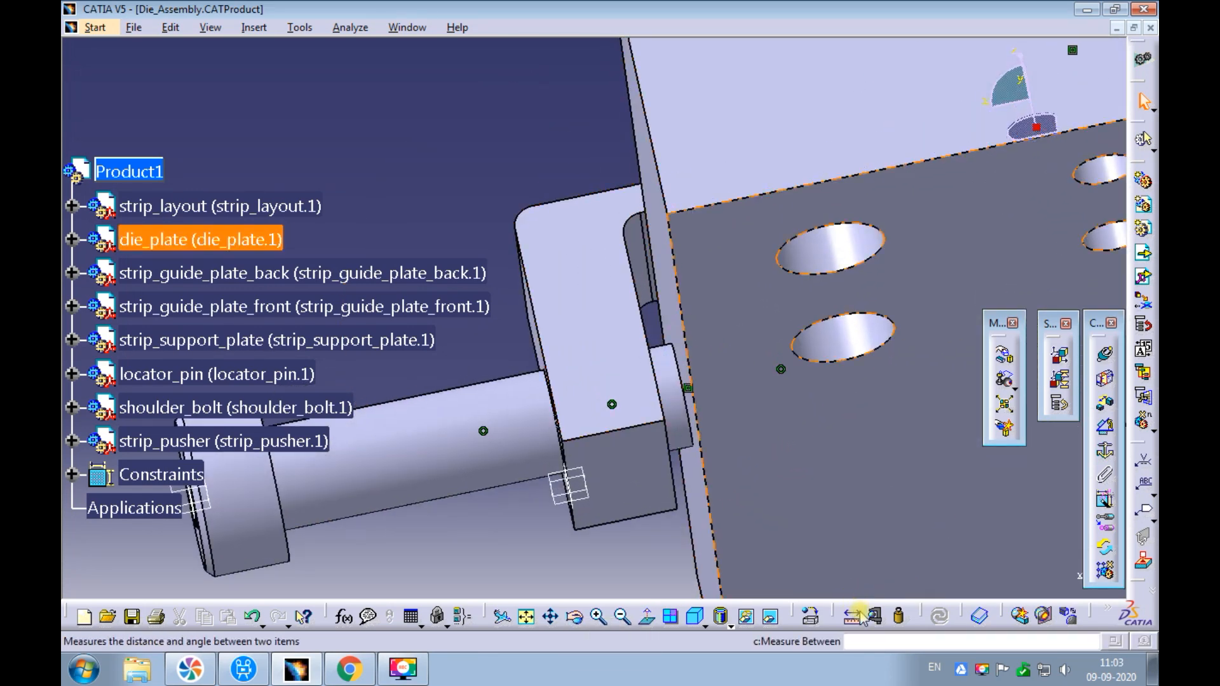
pyautogui.click(811, 615)
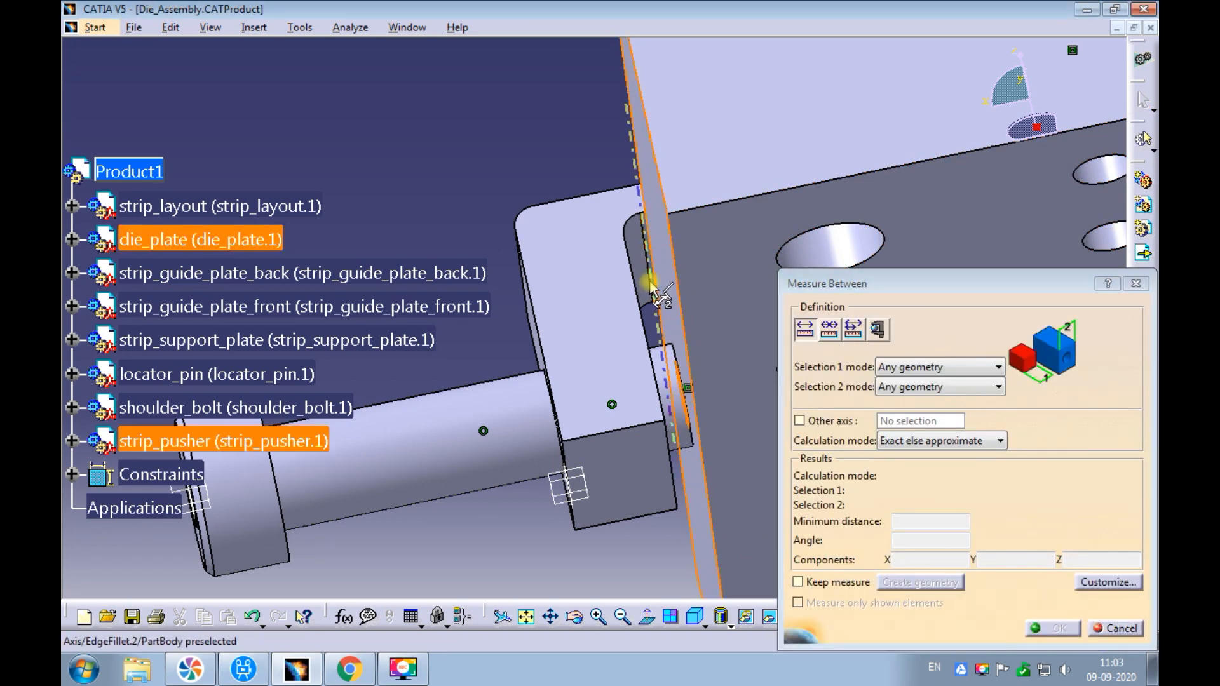
pyautogui.keyDown('ctrl'); pyautogui.moveTo(648, 203); pyautogui.dragTo(650, 107, button='middle'); pyautogui.keyUp('ctrl')
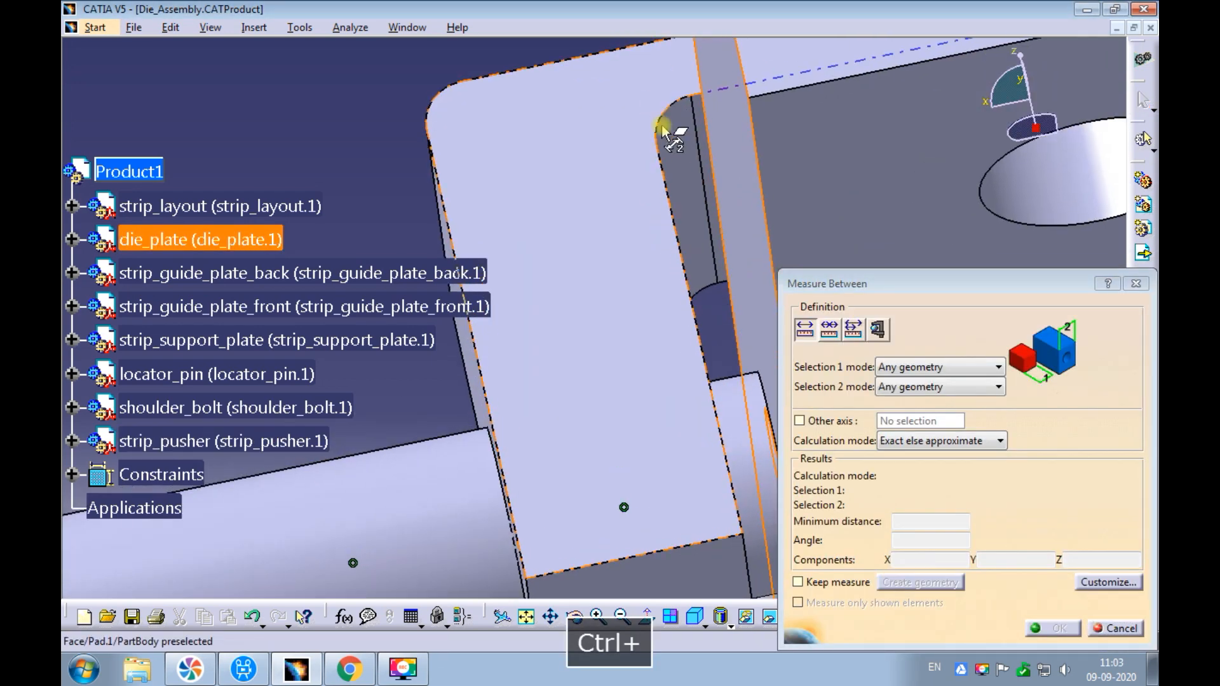
pyautogui.click(698, 135)
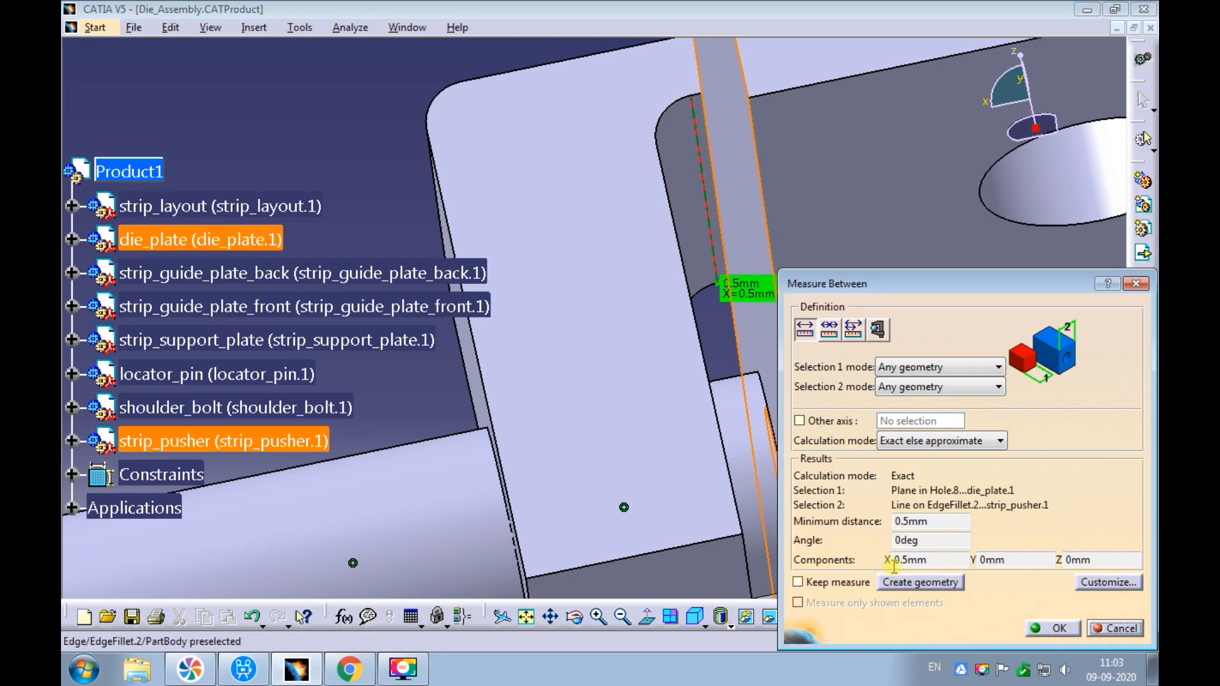
pyautogui.click(1056, 628)
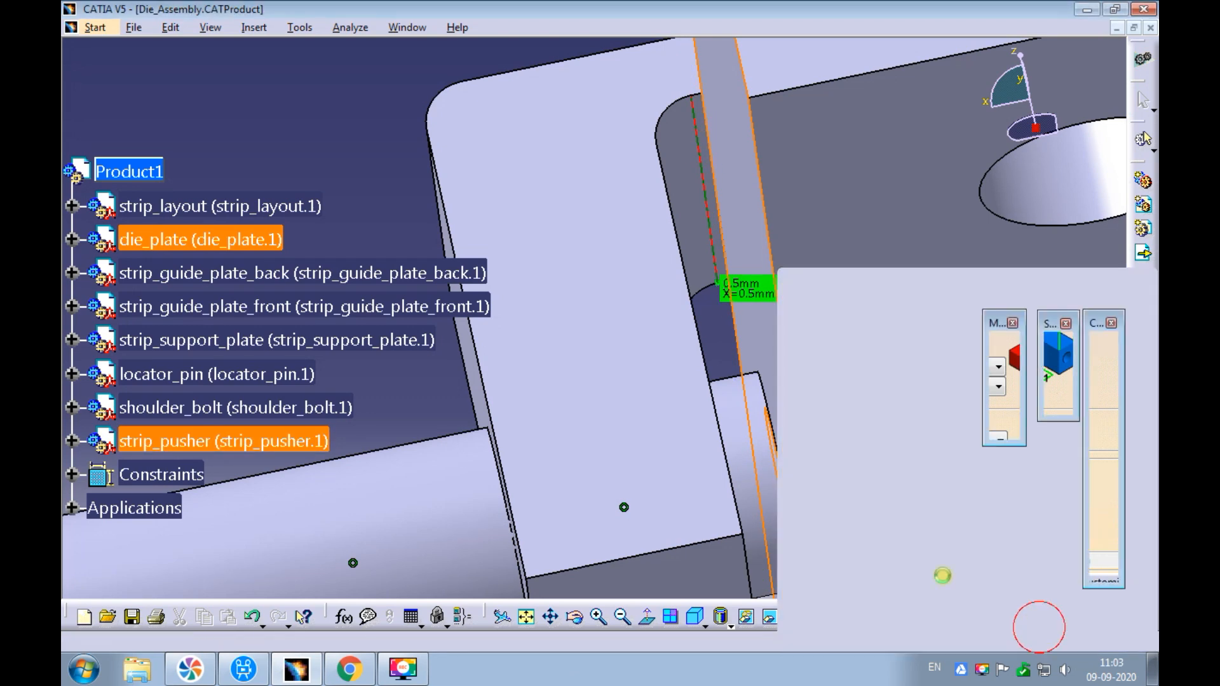
# - Open the strip_pusher component in its own window from the assembly
pyautogui.keyDown('ctrl'); pyautogui.moveTo(672, 316); pyautogui.dragTo(569, 235, button='middle'); pyautogui.keyUp('ctrl')
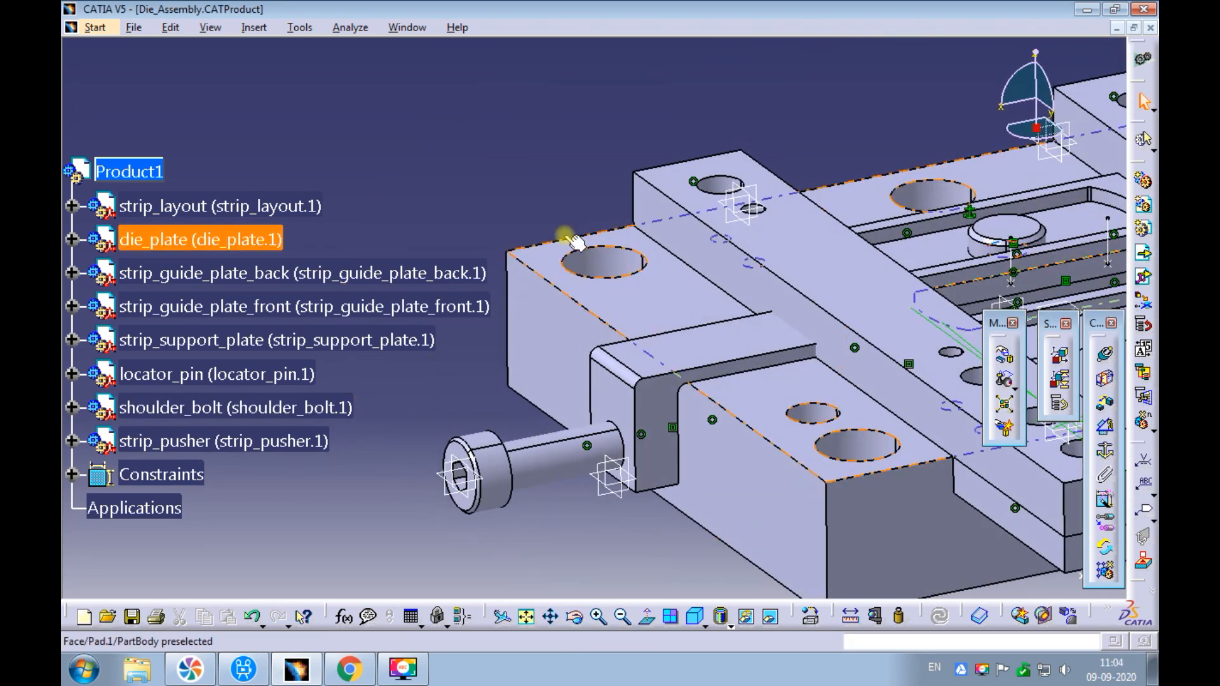
pyautogui.rightClick(699, 353)
pyautogui.moveTo(745, 585)
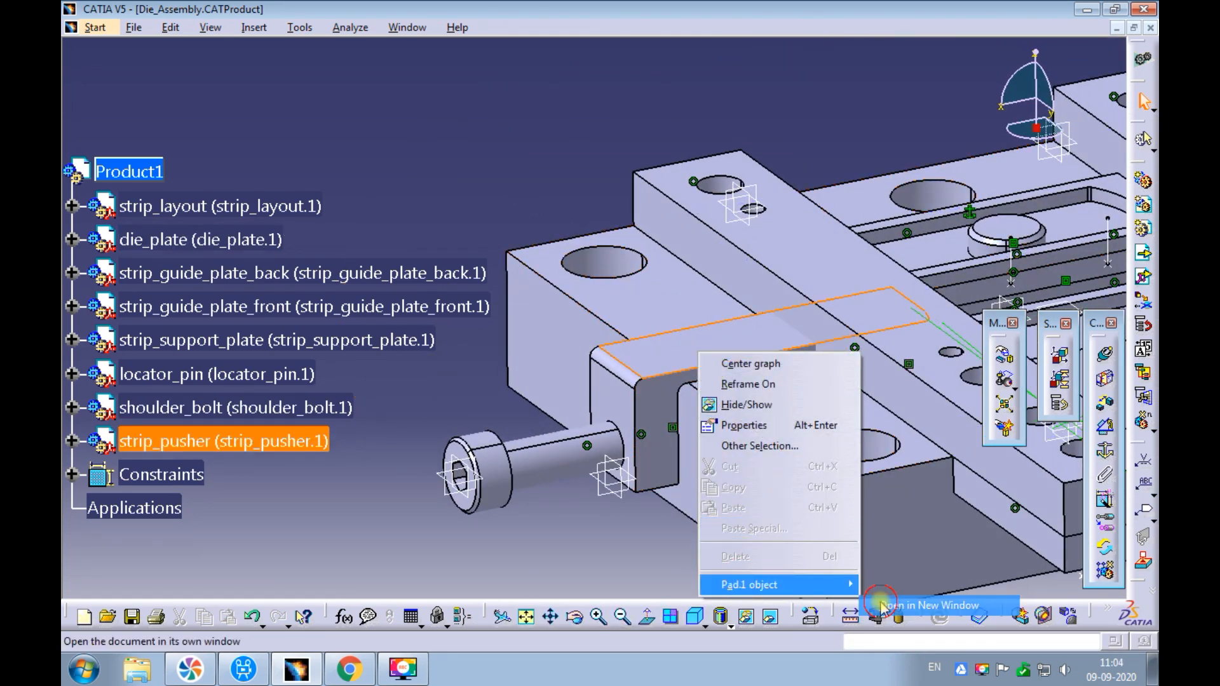
pyautogui.click(944, 605)
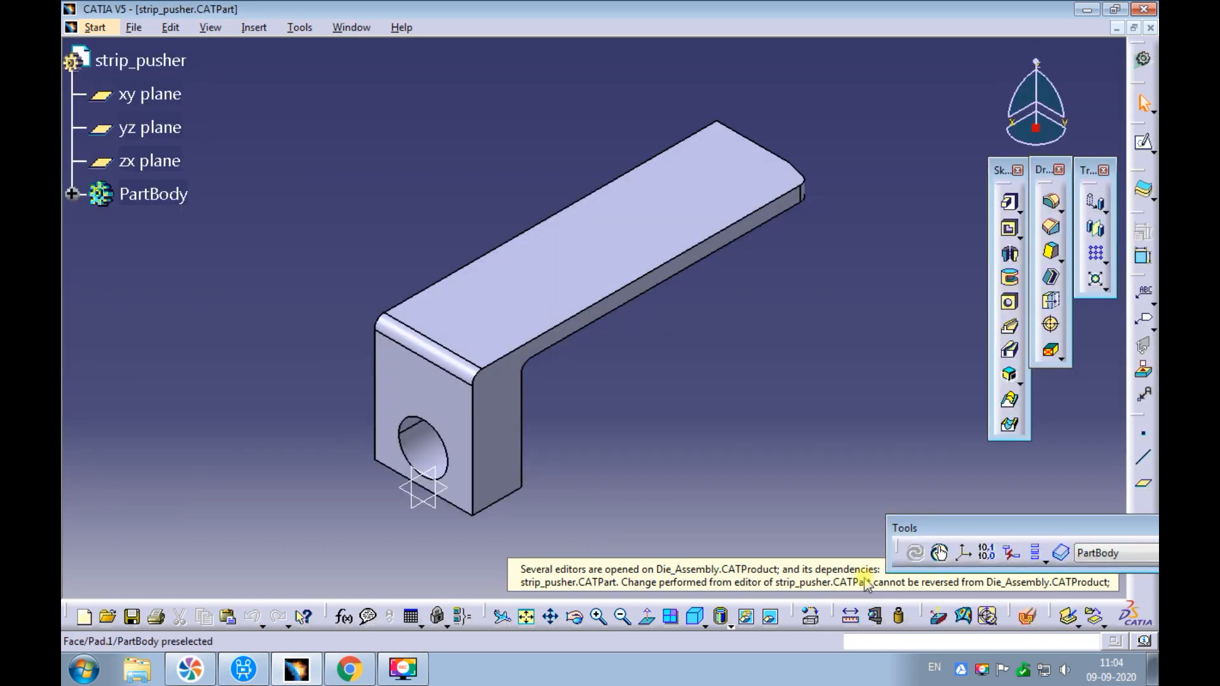
# - Set the length dimension of the strip pusher's base pad profile to 75 mm and save the part
pyautogui.doubleClick(580, 263)
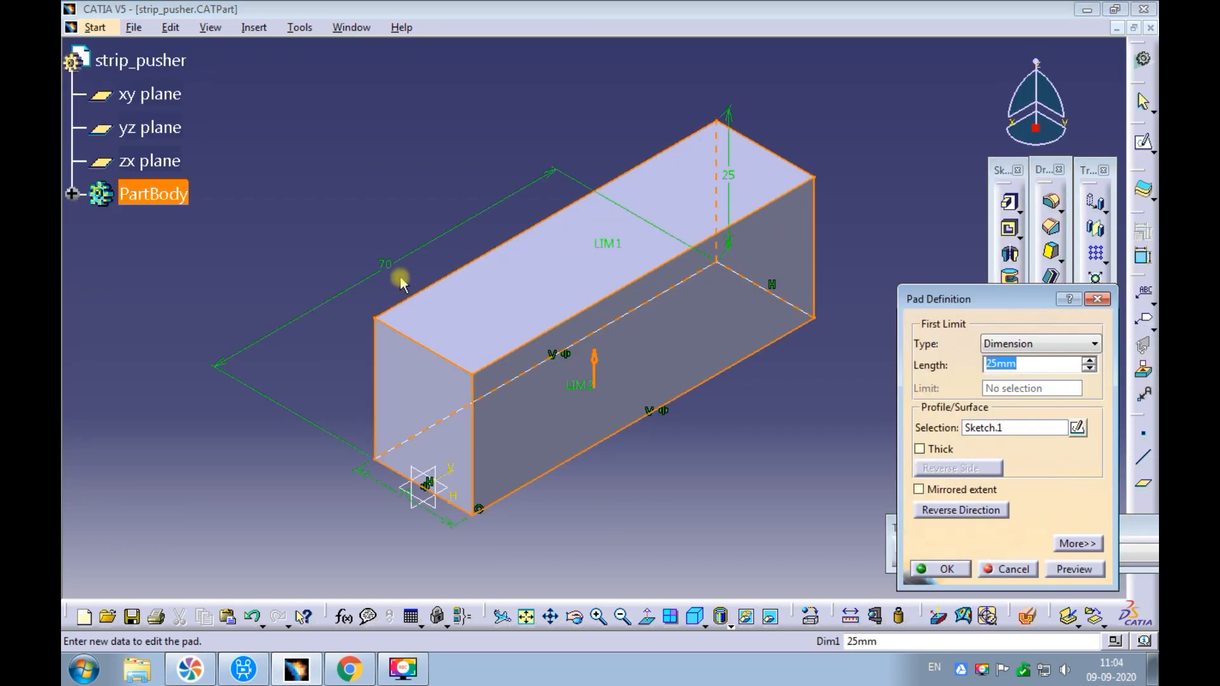
pyautogui.doubleClick(387, 267)
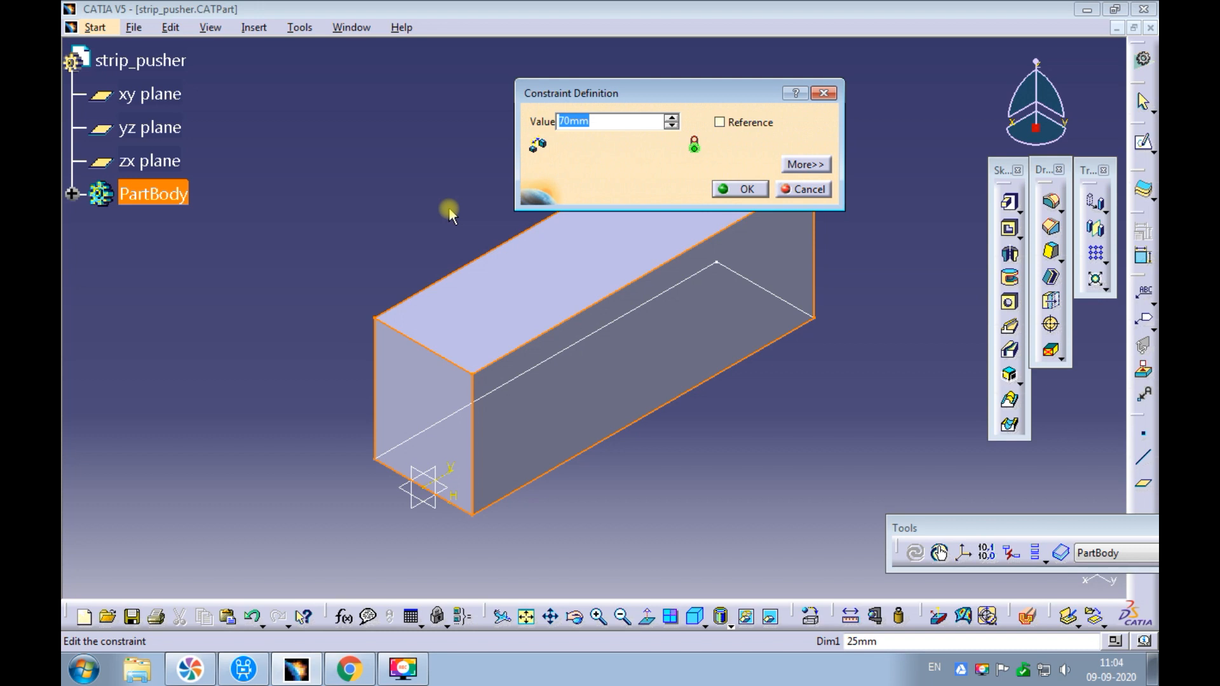
pyautogui.write('75')
pyautogui.press('Return')
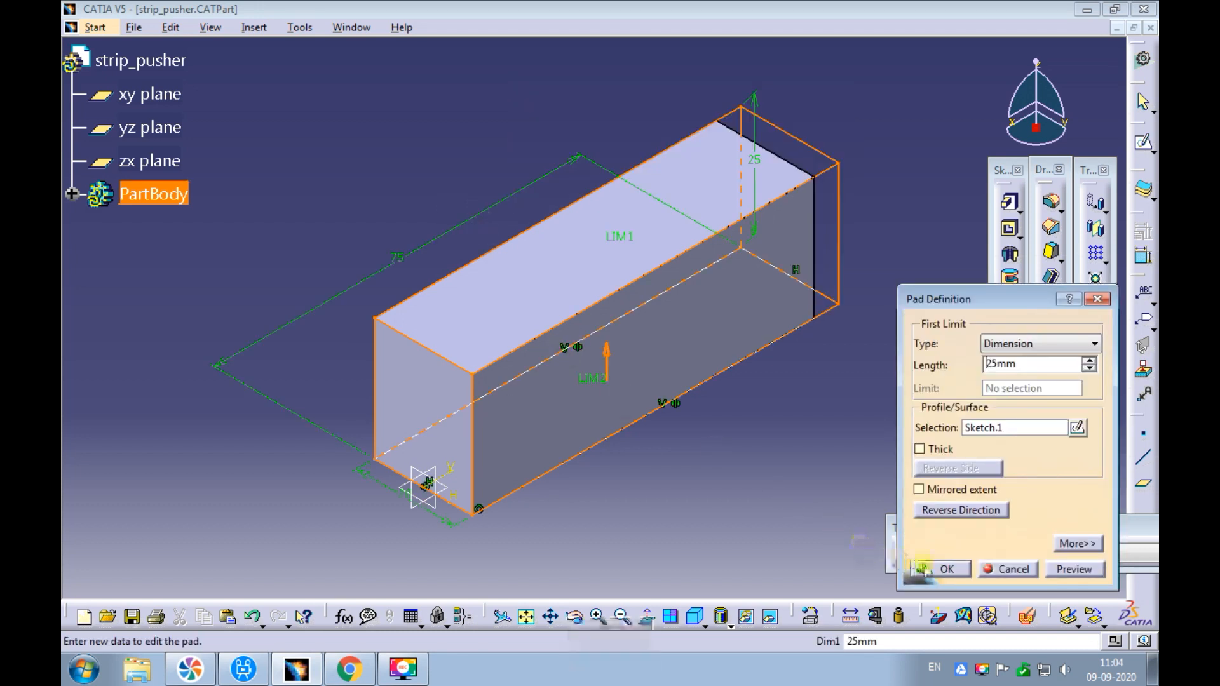
pyautogui.click(781, 530)
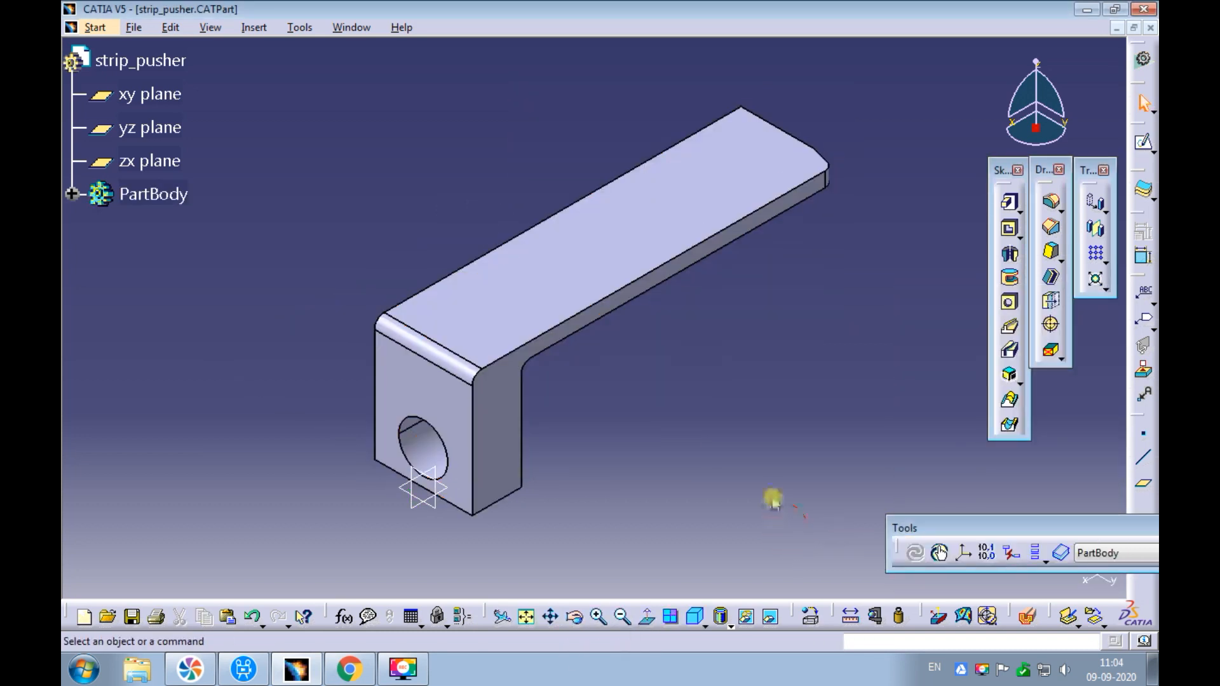
pyautogui.hotkey('ctrl', 's')
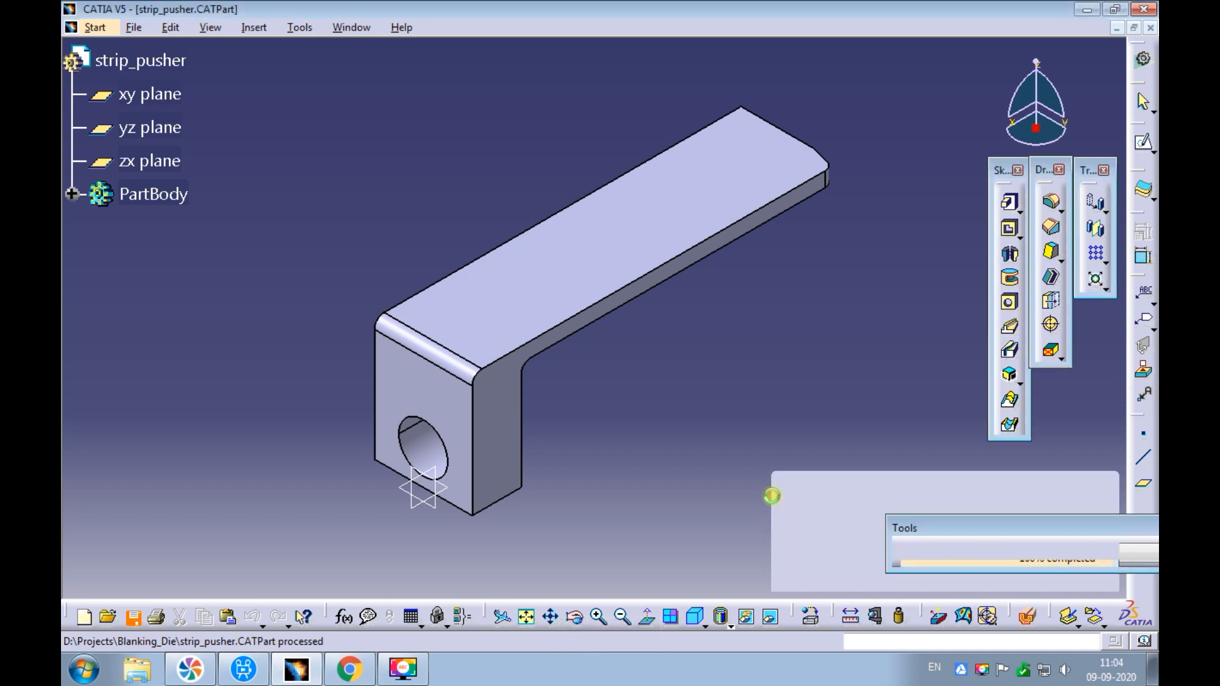
# - Switch to Die_Assembly, update it, and examine how the lengthened pusher sits against the shoulder bolt and die plate
pyautogui.click(353, 28)
pyautogui.click(407, 133)
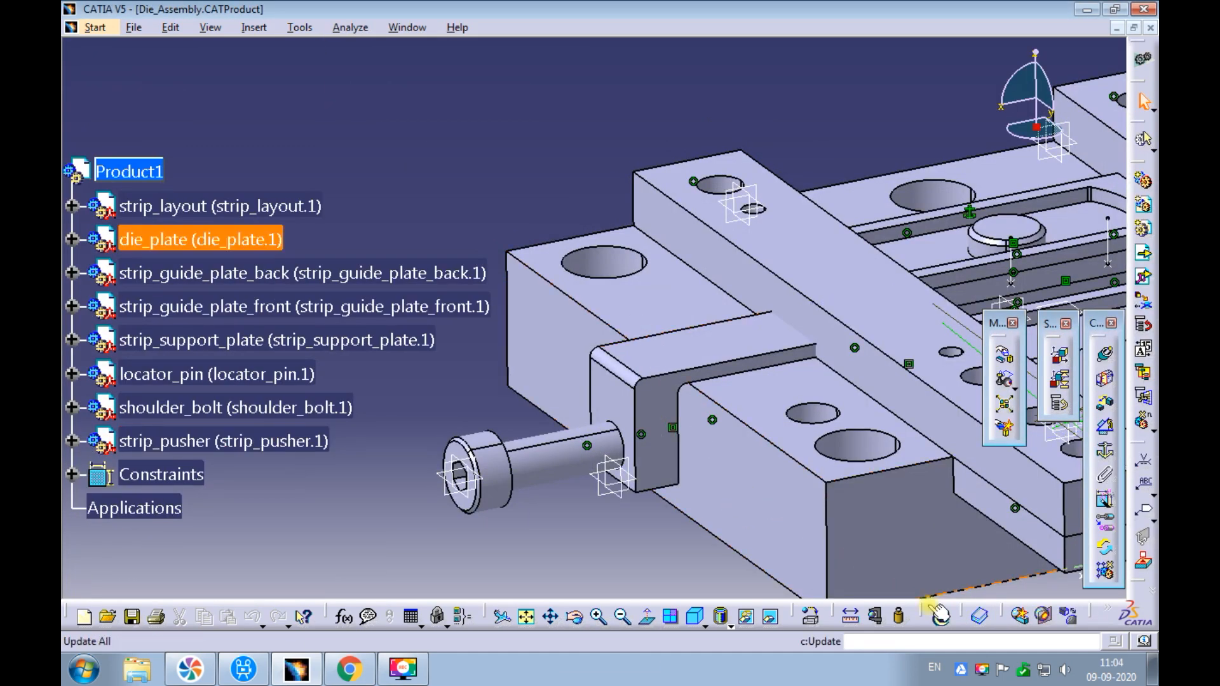
pyautogui.click(938, 614)
pyautogui.moveTo(689, 403); pyautogui.dragTo(730, 403, button='middle')
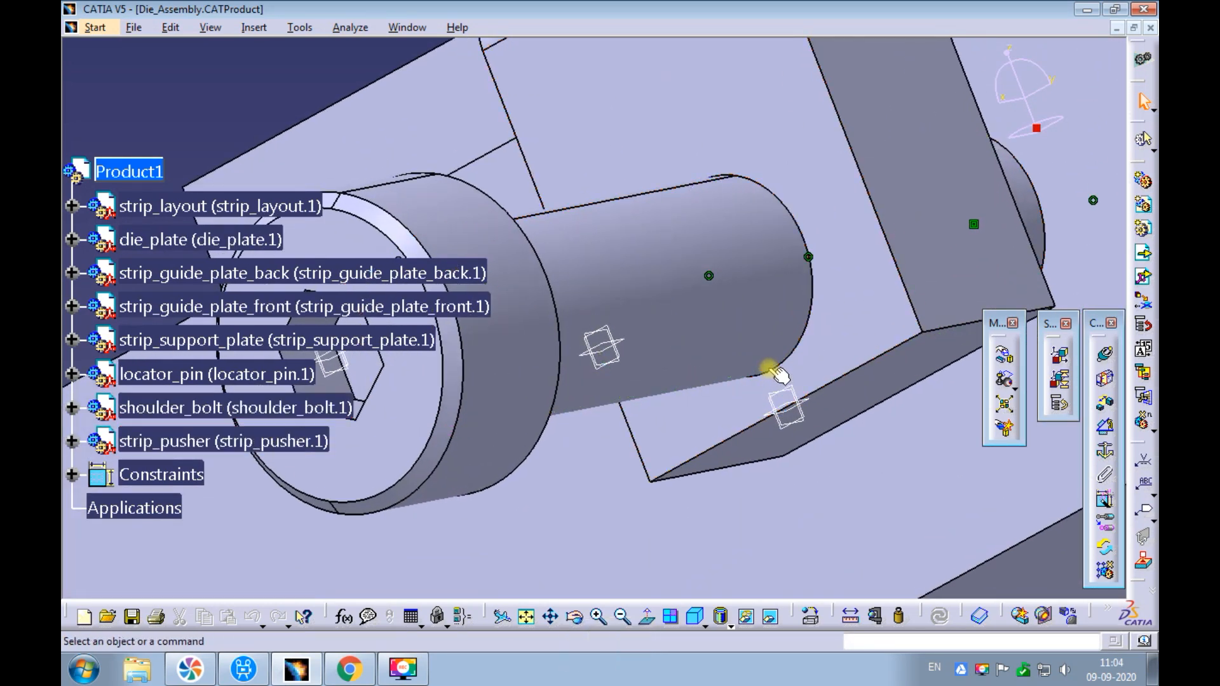
pyautogui.keyDown('ctrl'); pyautogui.moveTo(675, 349); pyautogui.dragTo(660, 393, button='middle'); pyautogui.keyUp('ctrl')
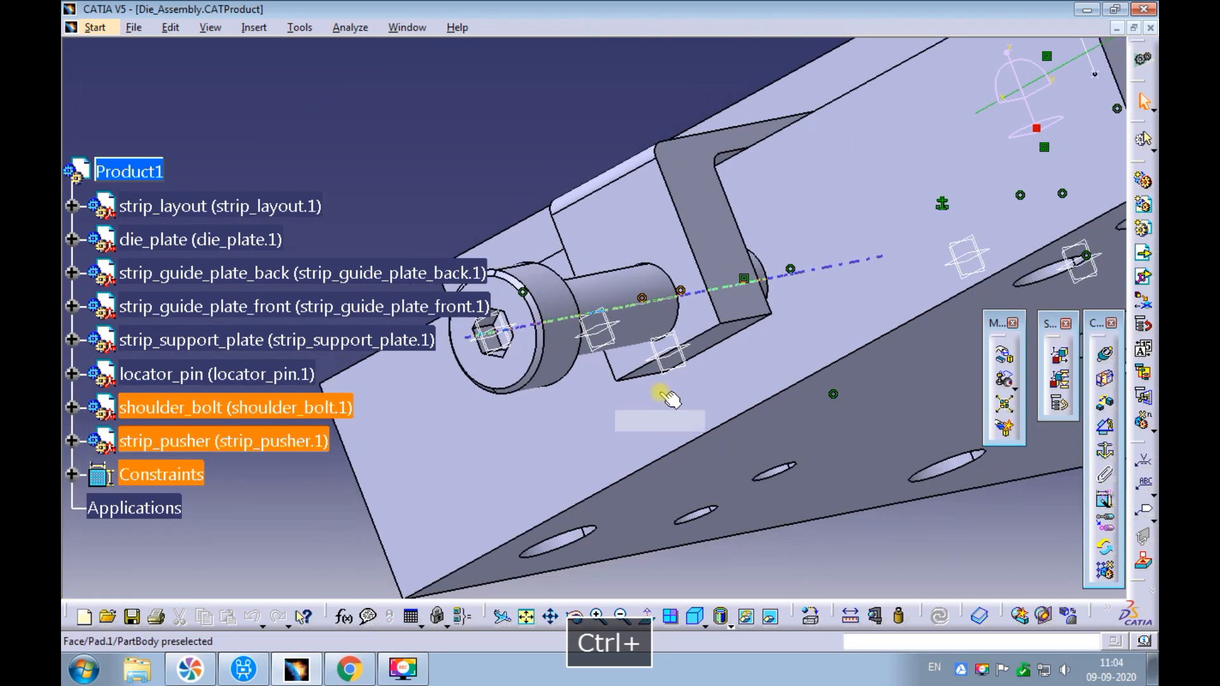
pyautogui.moveTo(695, 200); pyautogui.dragTo(653, 265, button='middle')
# - Switch to strip_pusher, set the base pad's height to 30 mm, and save the part
pyautogui.click(405, 30)
pyautogui.click(470, 158)
pyautogui.click(467, 427)
pyautogui.doubleClick(481, 419)
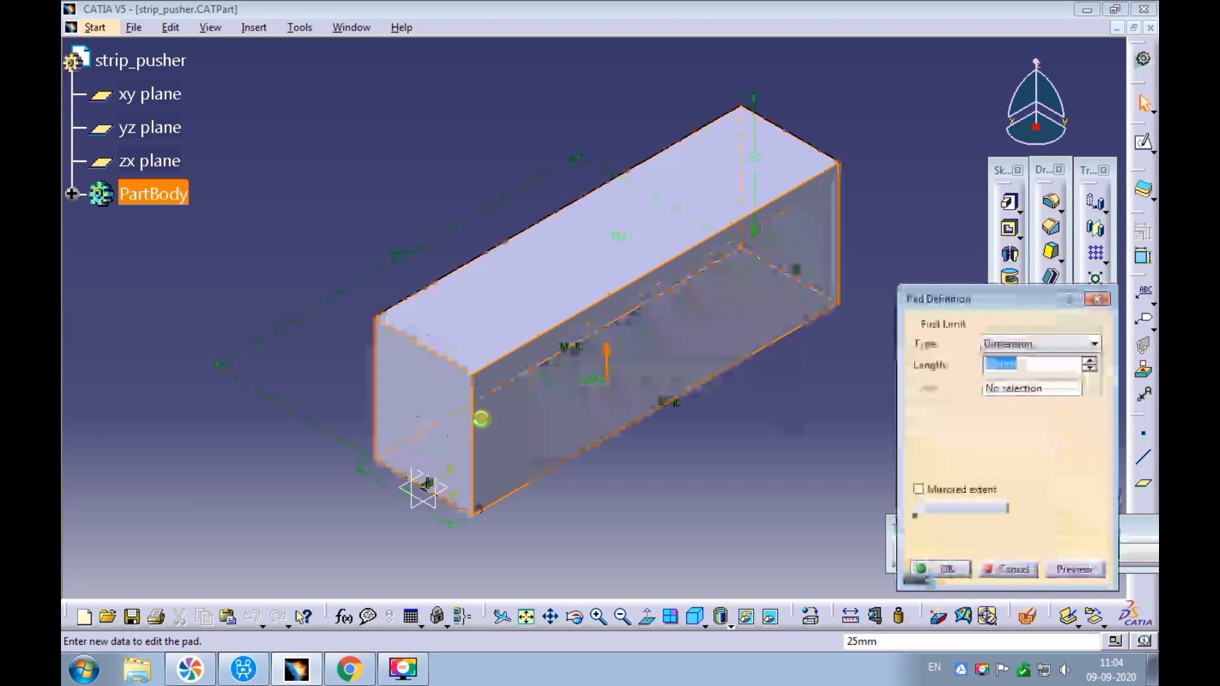
pyautogui.doubleClick(754, 160)
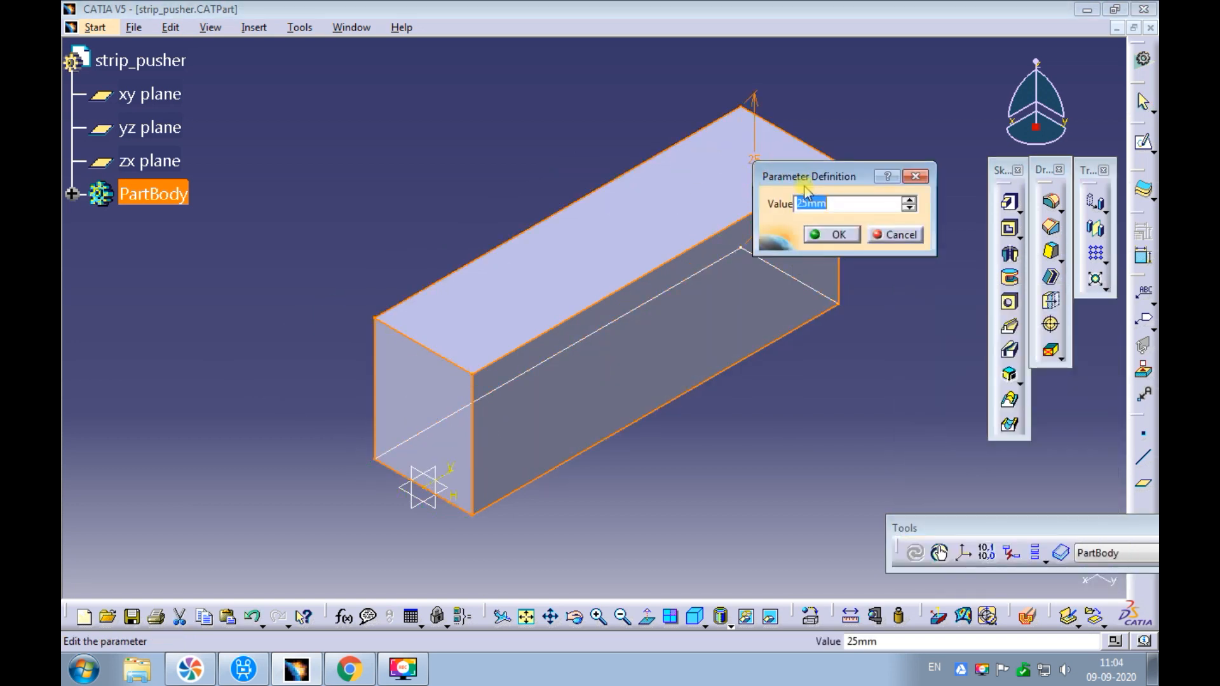
pyautogui.write('30')
pyautogui.press('Return')
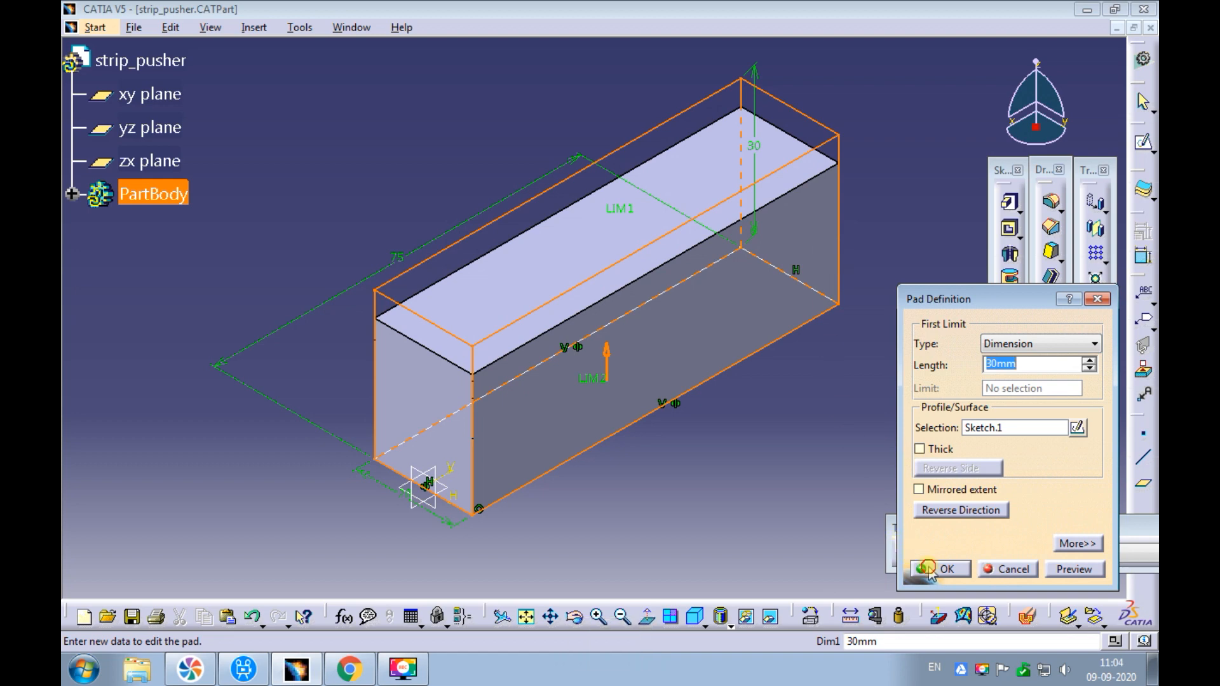
pyautogui.press('Return')
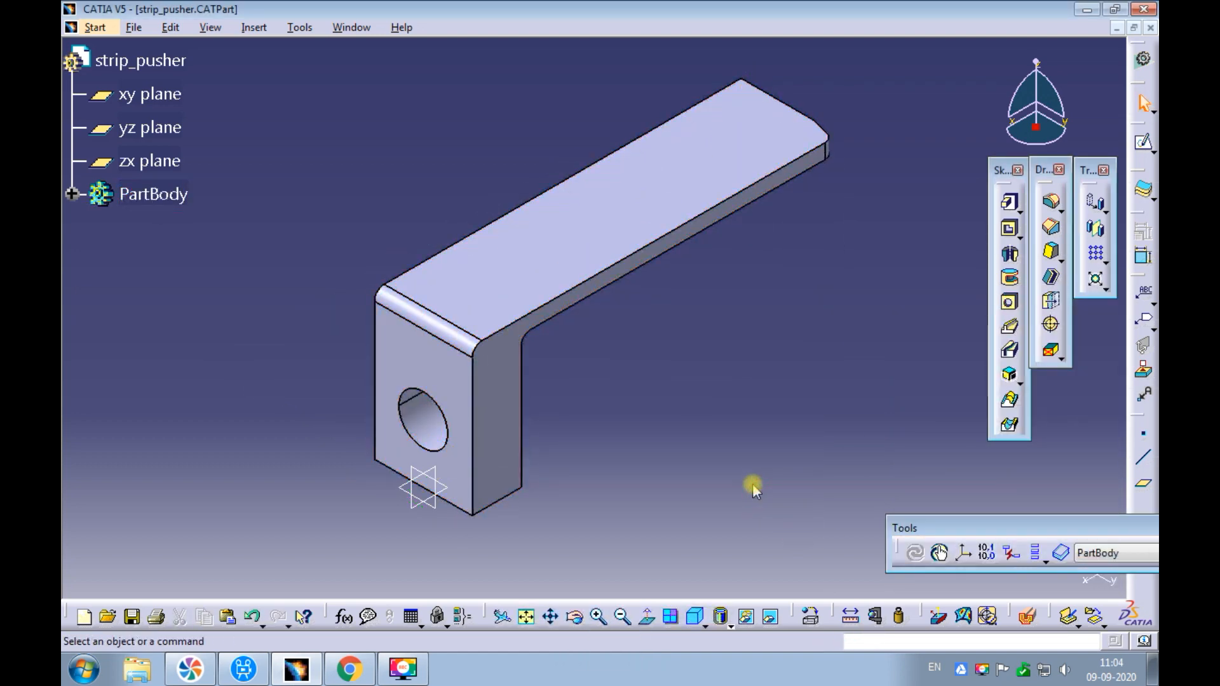
pyautogui.hotkey('ctrl', 's')
# - Return to Die_Assembly and update it, checking the pusher's fit around the shoulder bolt
pyautogui.click(352, 27)
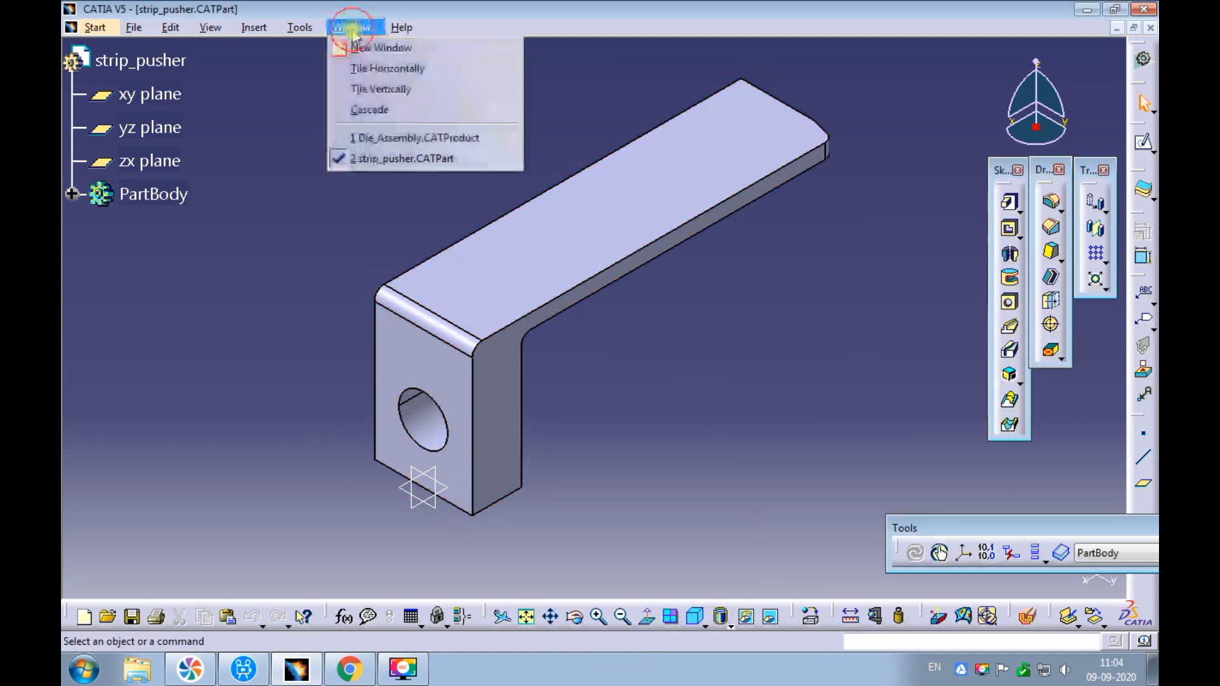
pyautogui.click(391, 128)
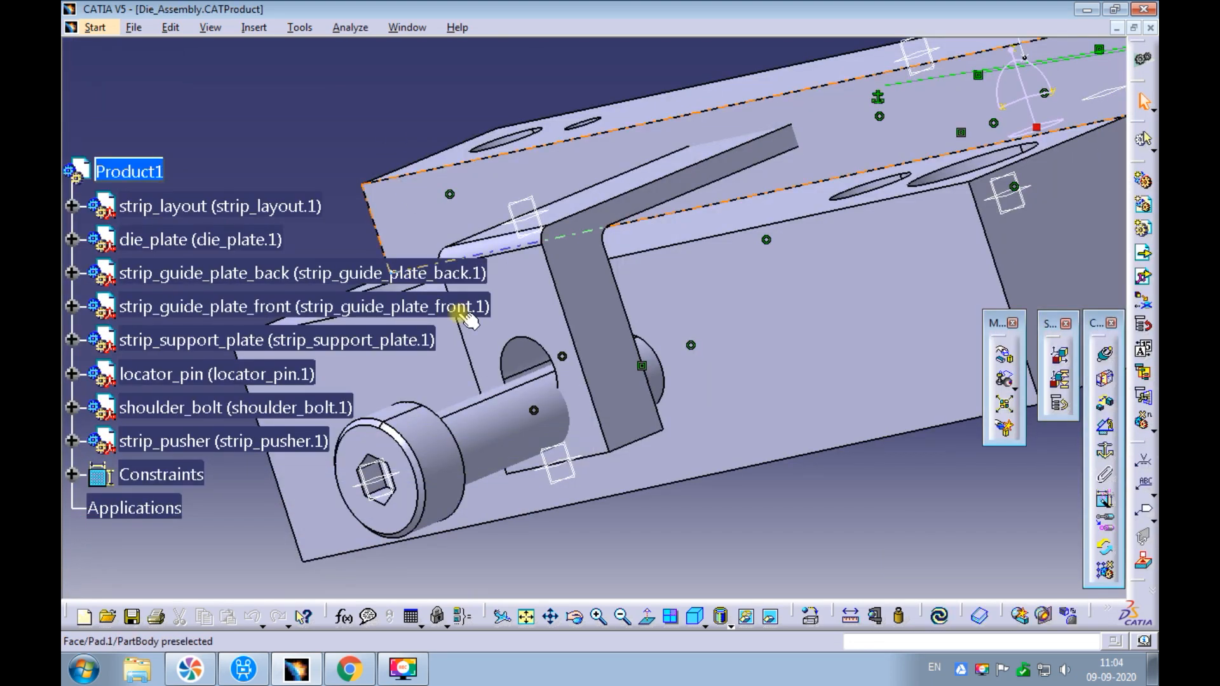
pyautogui.click(940, 619)
pyautogui.moveTo(612, 430); pyautogui.dragTo(585, 382, button='middle')
pyautogui.moveTo(606, 284); pyautogui.dragTo(580, 318, button='middle')
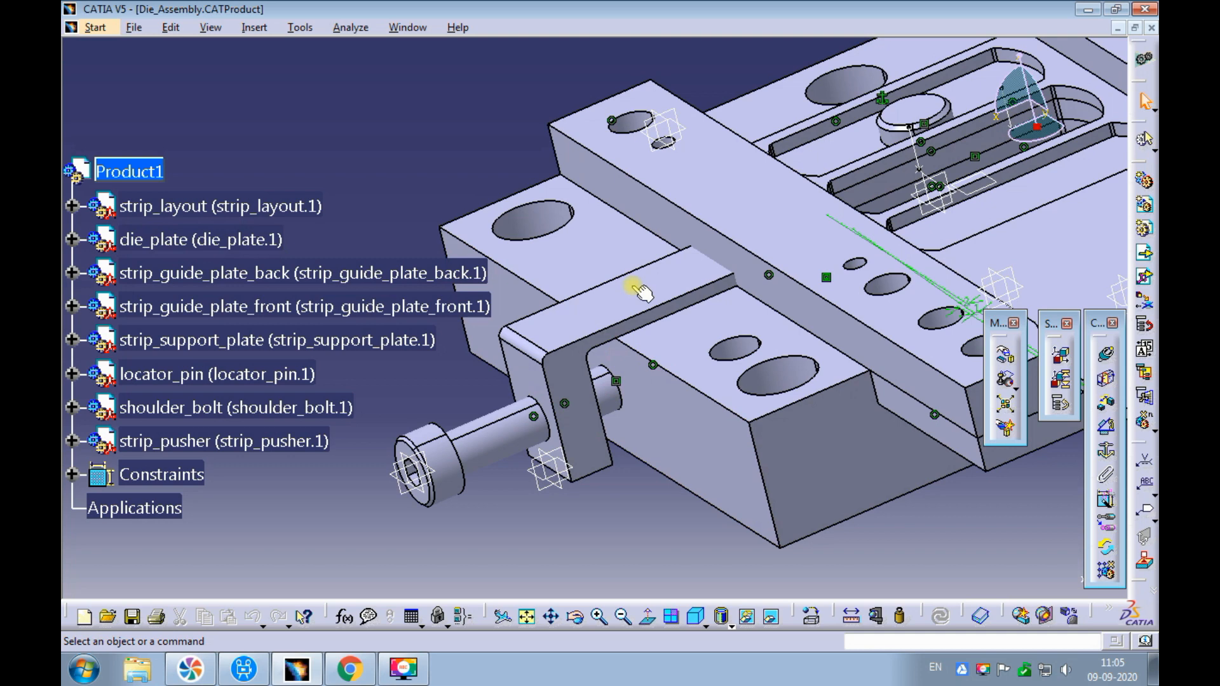
# - Open the strip_guide_plate_front component in its own window from the assembly
pyautogui.rightClick(694, 173)
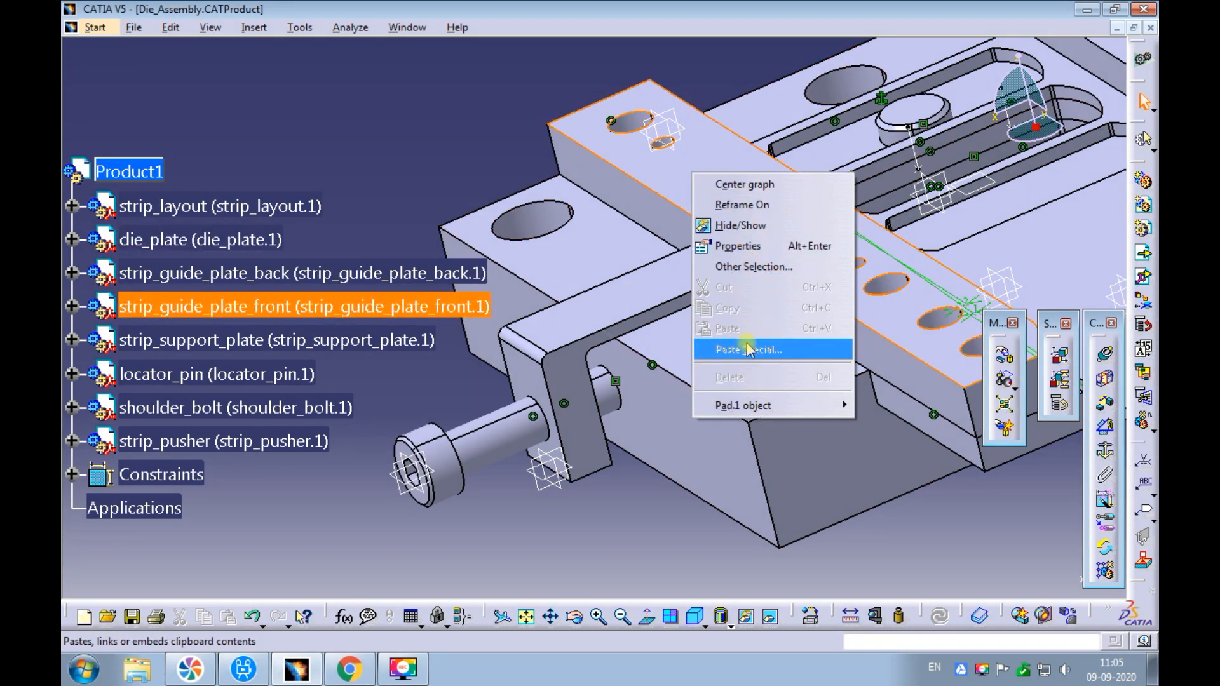
pyautogui.moveTo(734, 404)
pyautogui.click(994, 427)
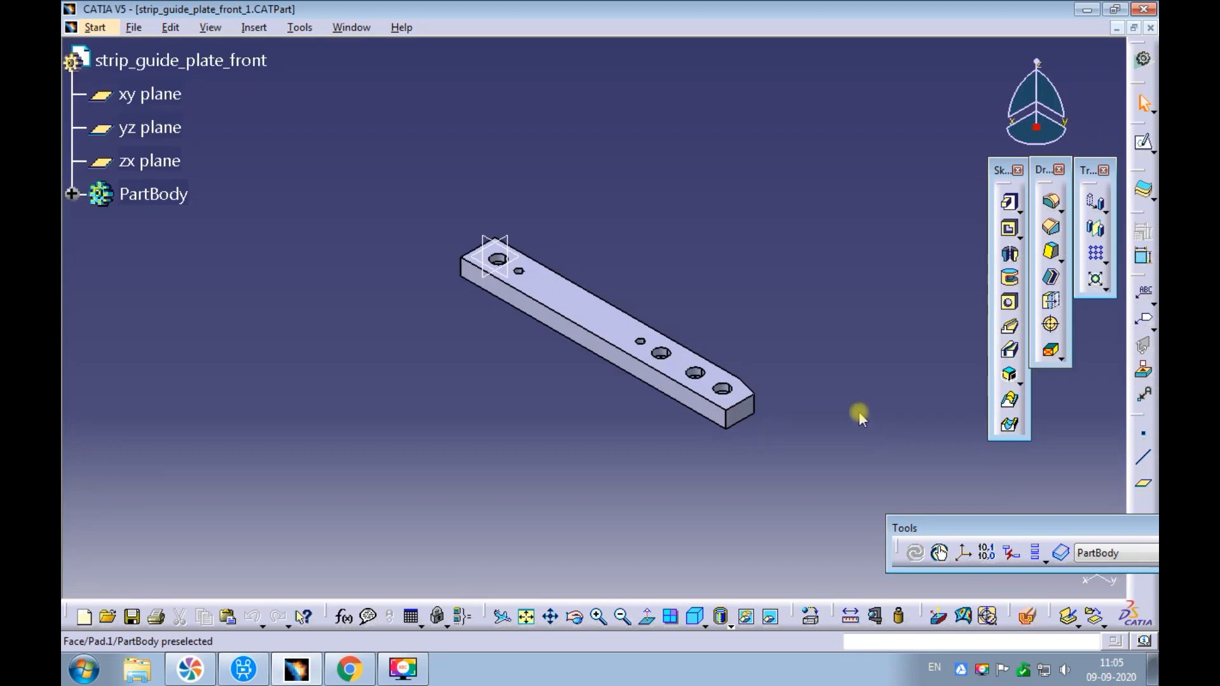
# - Start a 5 mm Up To Last hole on the front guide plate's upper face and edit its positioning sketch
pyautogui.keyDown('ctrl'); pyautogui.moveTo(645, 254); pyautogui.dragTo(644, 208, button='middle'); pyautogui.keyUp('ctrl')
pyautogui.click(1009, 302)
pyautogui.click(574, 356)
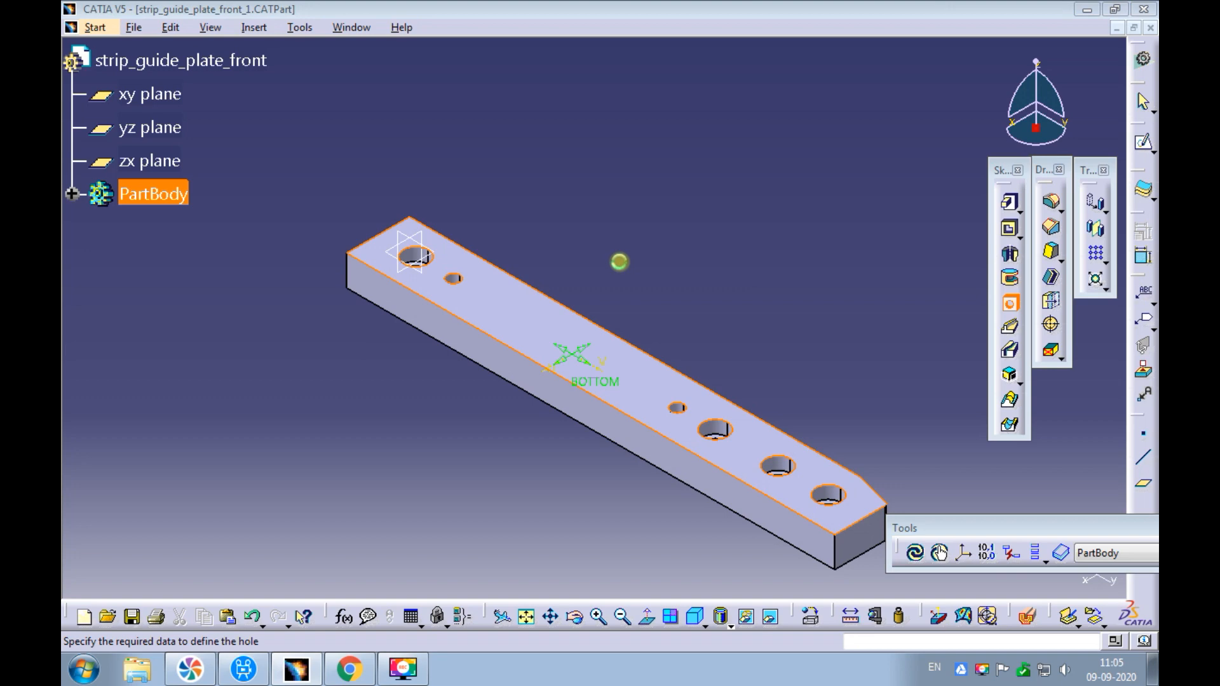
pyautogui.moveTo(646, 208)
pyautogui.keyDown('ctrl'); pyautogui.mouseDown(button='middle')
pyautogui.moveTo(629, 262)
pyautogui.moveTo(574, 250)
pyautogui.moveTo(580, 218)
pyautogui.mouseUp(button='middle'); pyautogui.keyUp('ctrl')
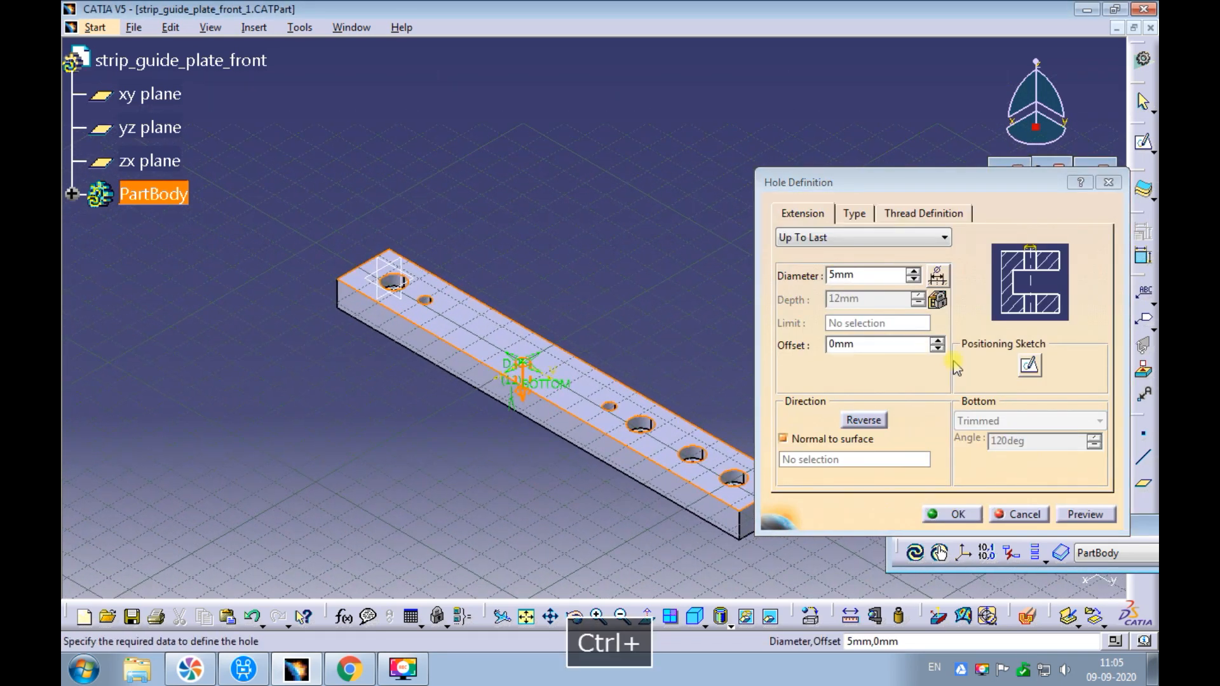
pyautogui.click(1030, 364)
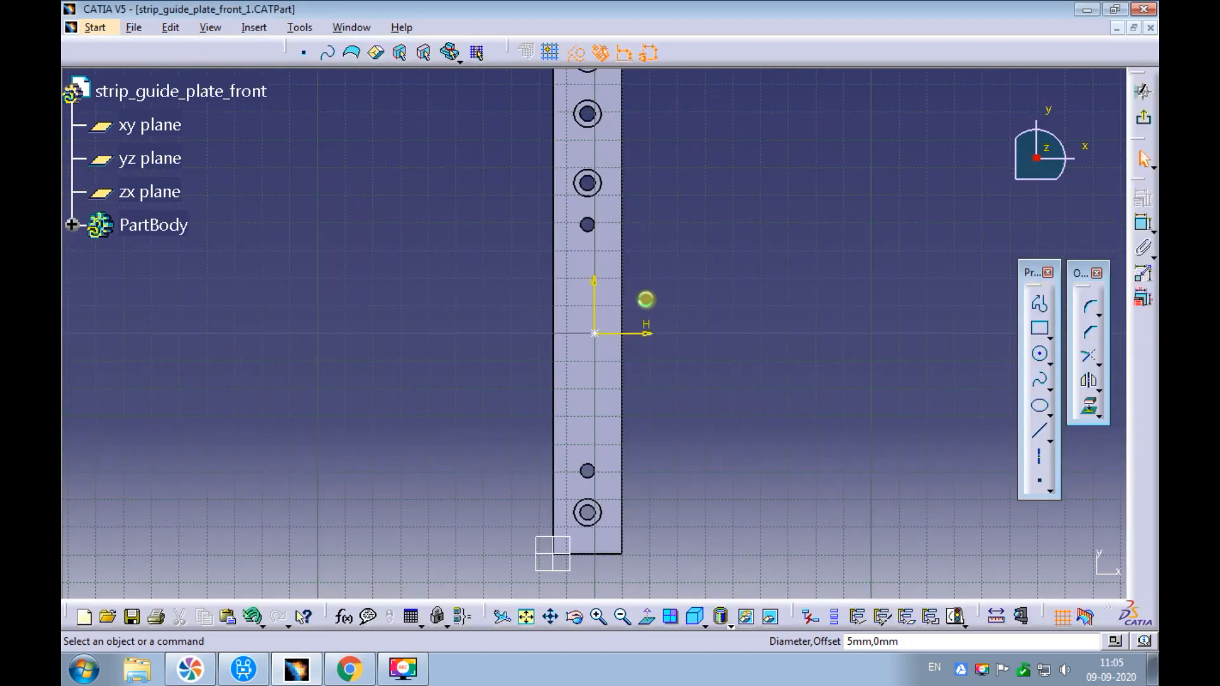
pyautogui.moveTo(687, 212)
pyautogui.keyDown('ctrl'); pyautogui.mouseDown(button='middle')
pyautogui.moveTo(671, 259)
pyautogui.moveTo(670, 242)
pyautogui.mouseUp(button='middle'); pyautogui.keyUp('ctrl')
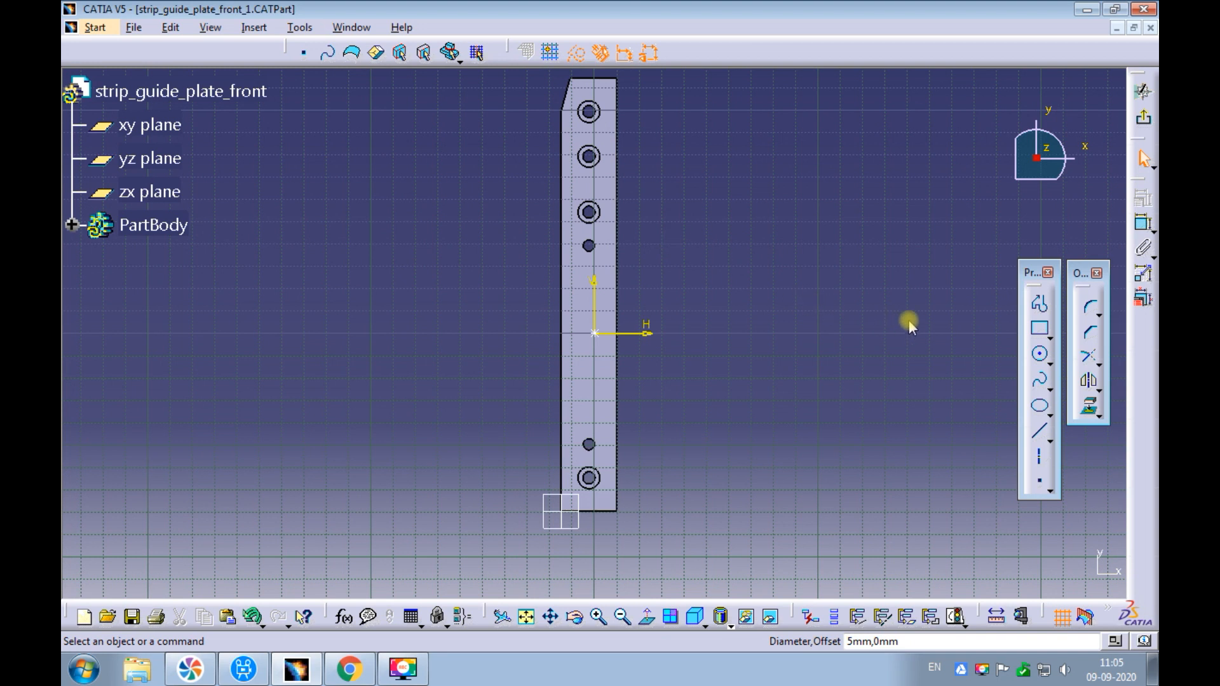
# - Dimension the hole centre from the plate's square end edge and from its long side edge next to the origin
pyautogui.click(566, 510)
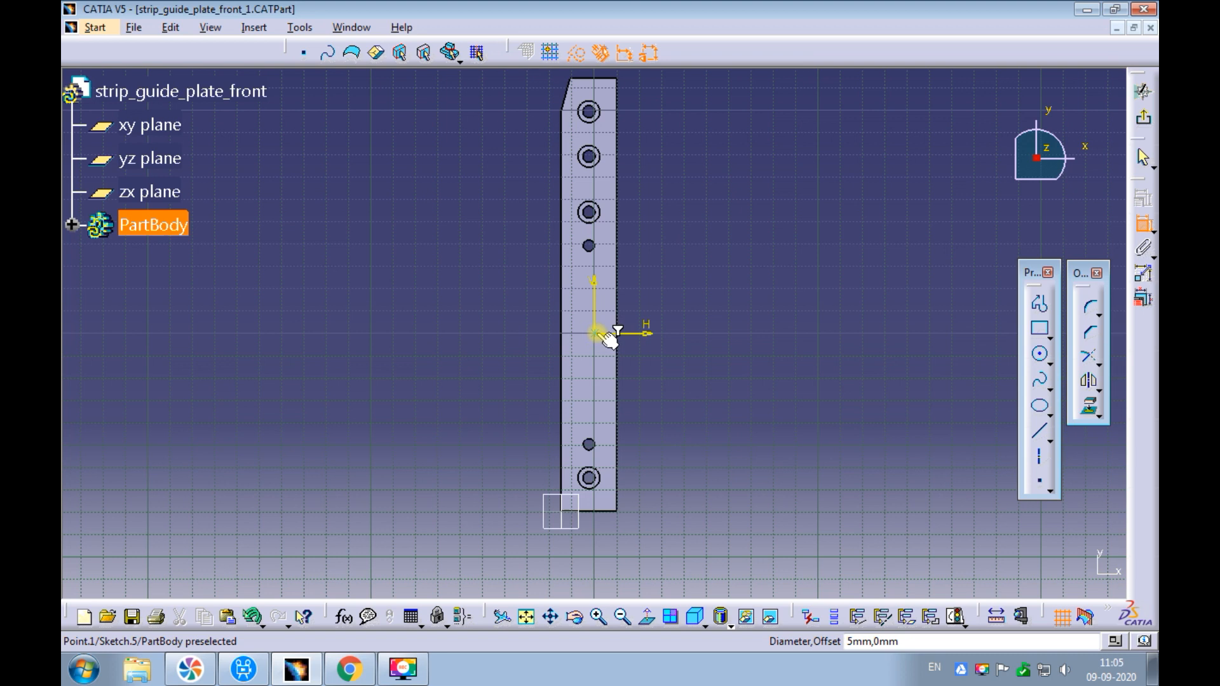
pyautogui.click(749, 386)
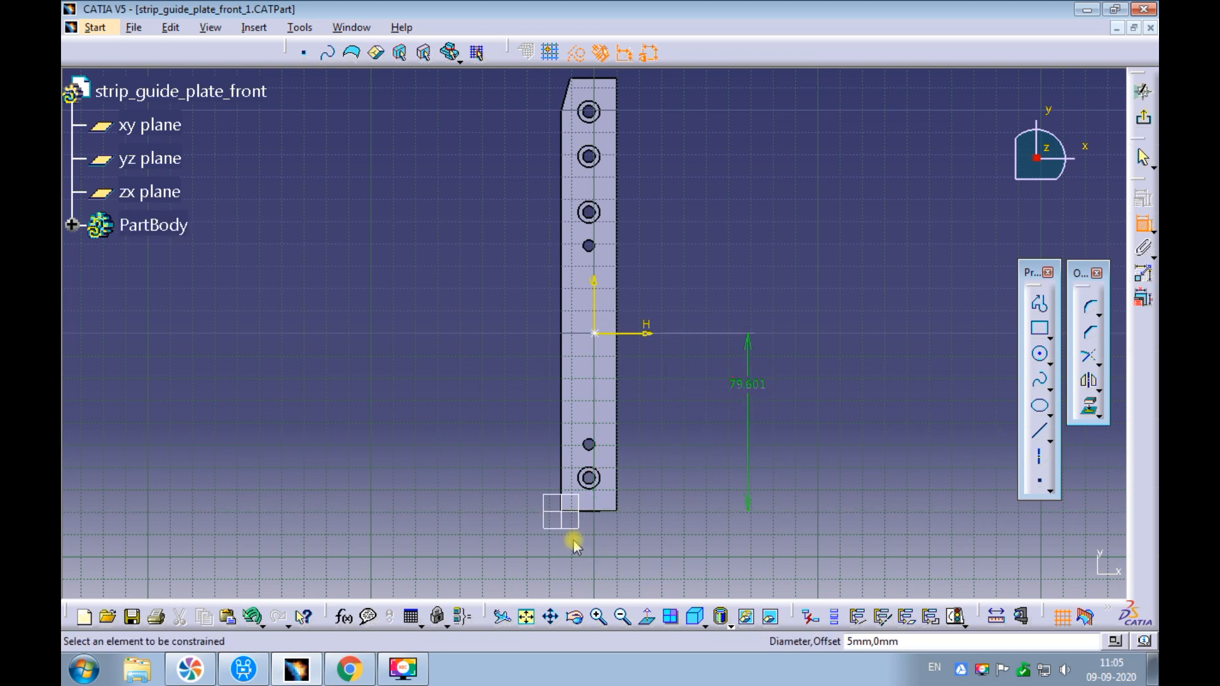
pyautogui.click(561, 523)
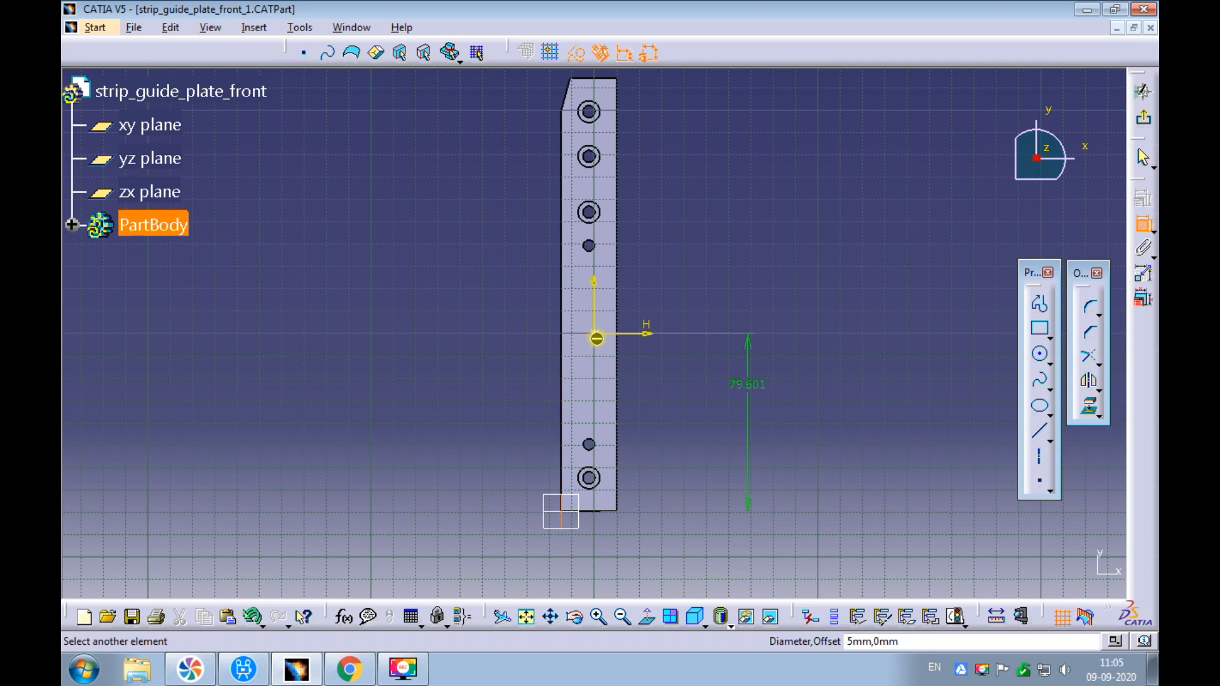
pyautogui.click(596, 334)
pyautogui.click(659, 570)
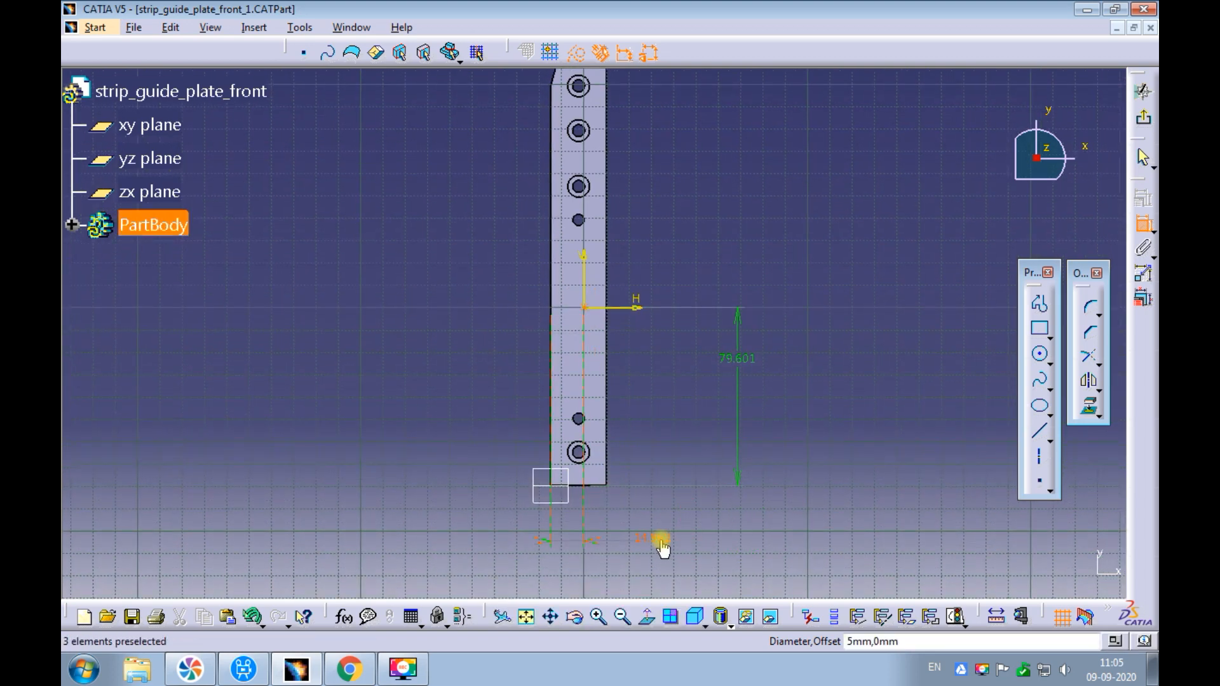
# - Set the hole centre 12.5 mm from the long side edge and 144/2 mm from the end edge, and create the hole
pyautogui.doubleClick(660, 541)
pyautogui.write('15')
pyautogui.press('Return')
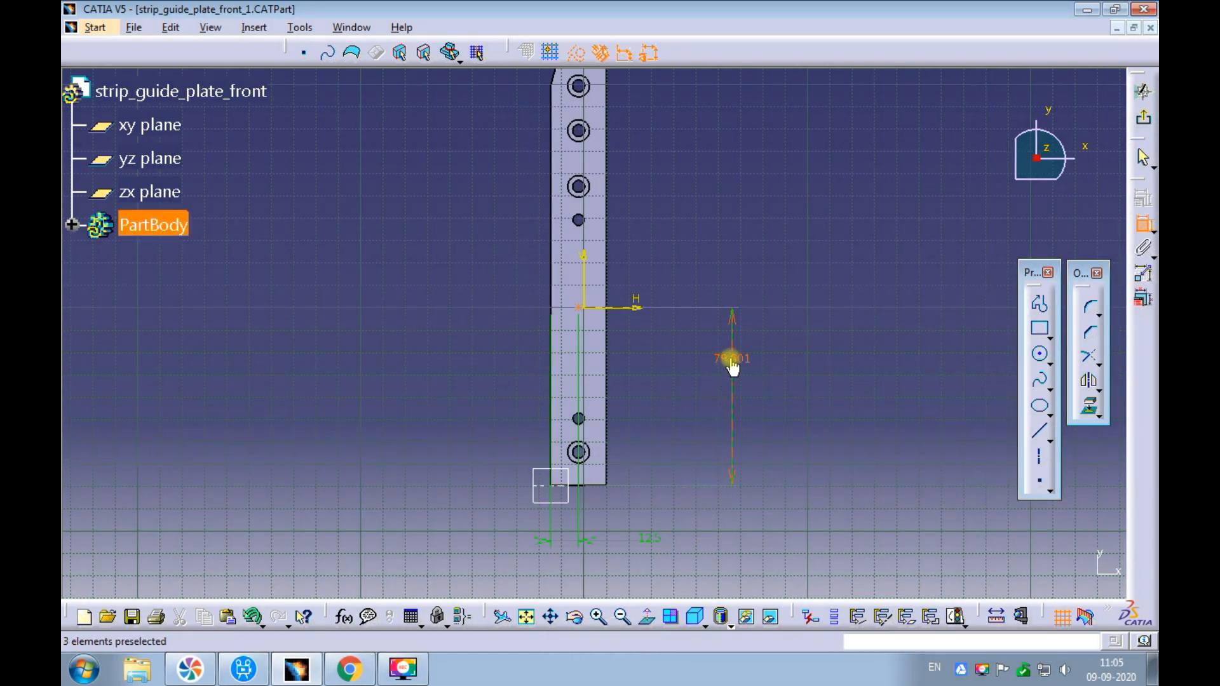
pyautogui.doubleClick(730, 357)
pyautogui.write('14')
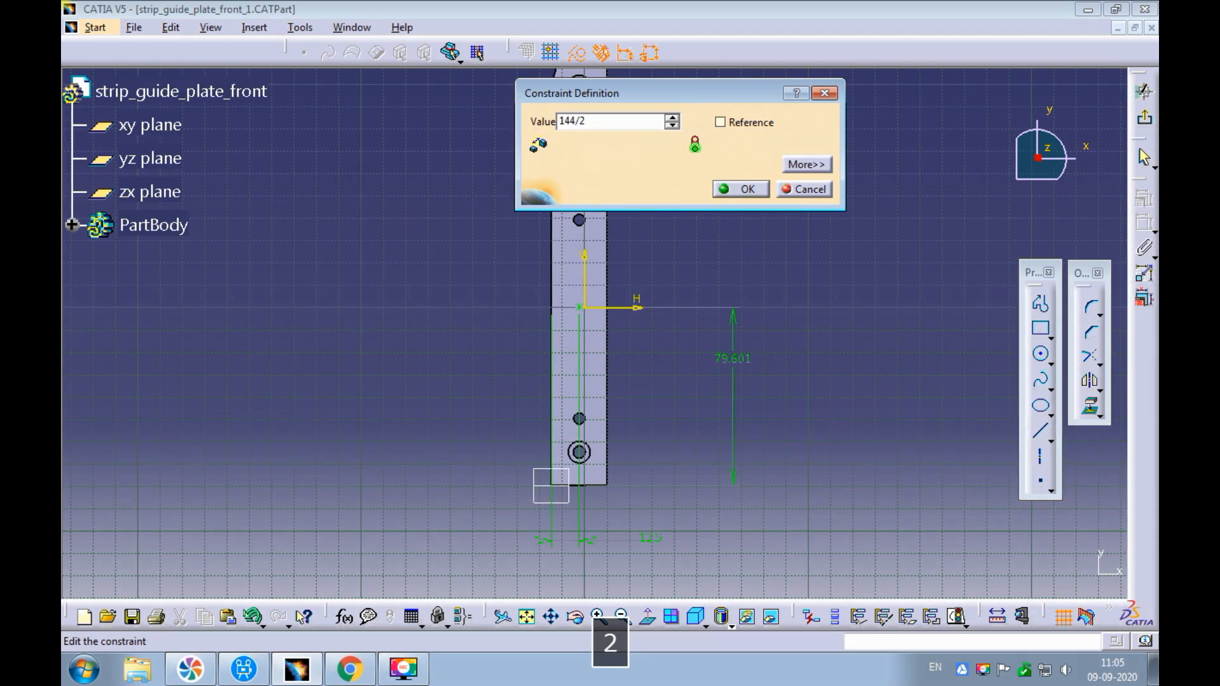
pyautogui.write('4/2')
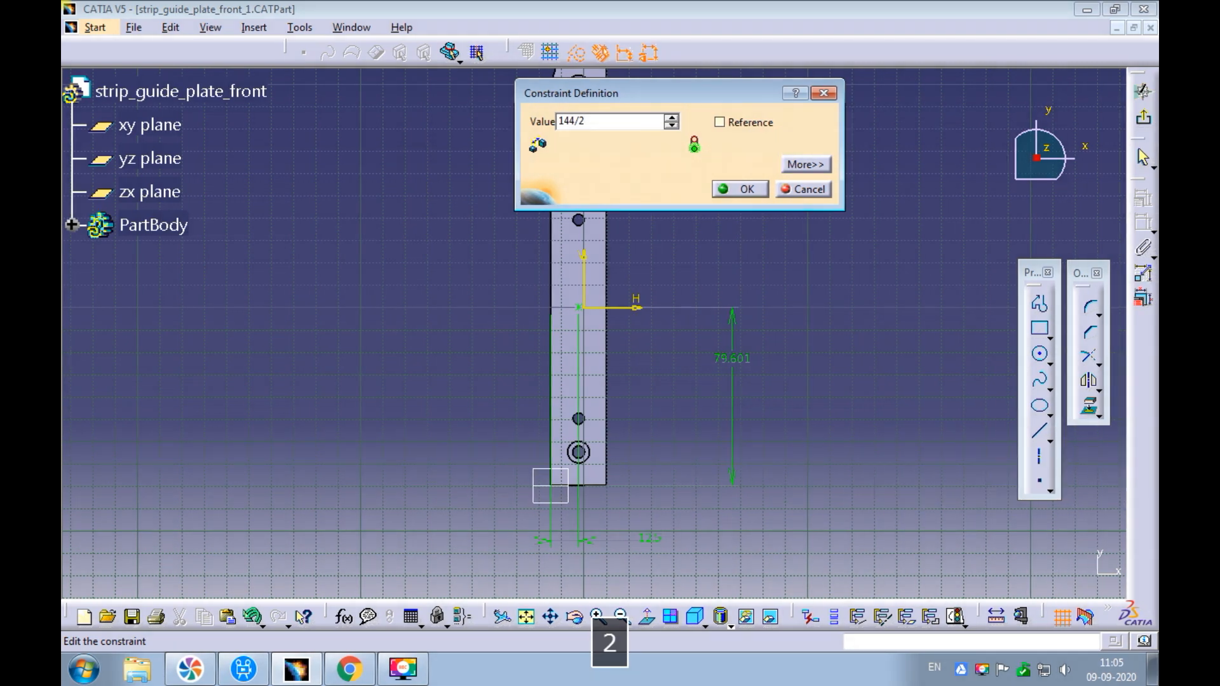
pyautogui.press('Return')
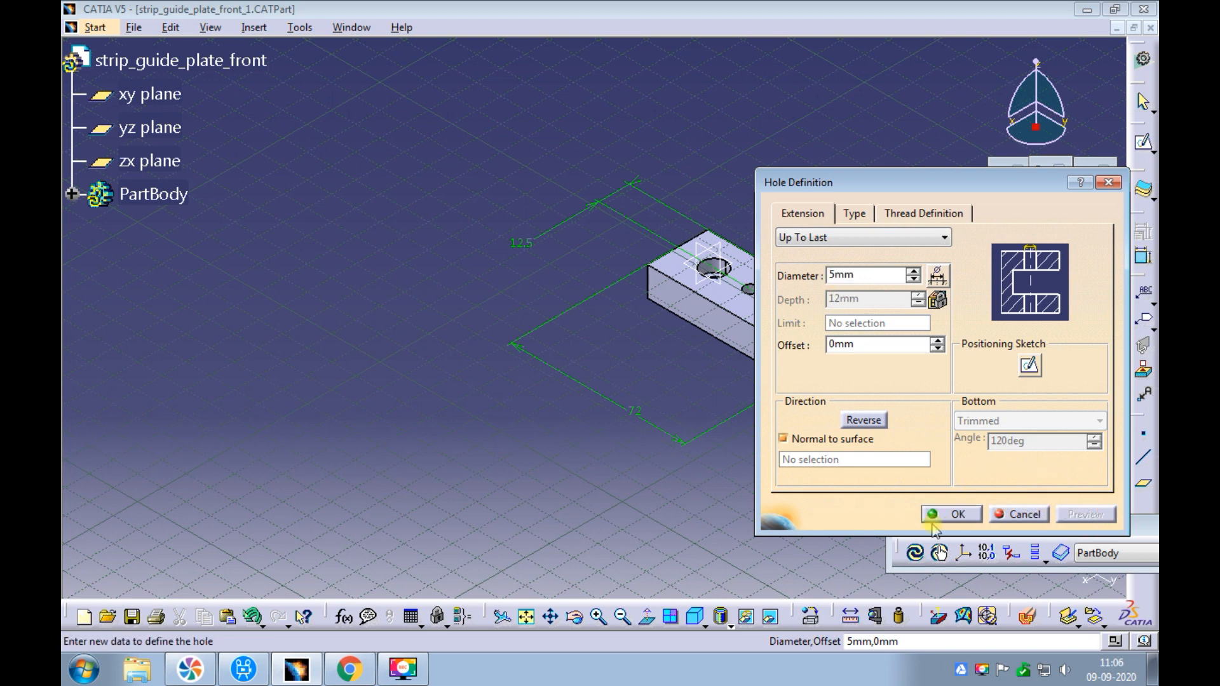
pyautogui.click(941, 516)
# - Return to Die_Assembly and examine the new guide plate hole's position over the strip pusher
pyautogui.moveTo(708, 403); pyautogui.dragTo(597, 216, button='middle')
pyautogui.click(351, 26)
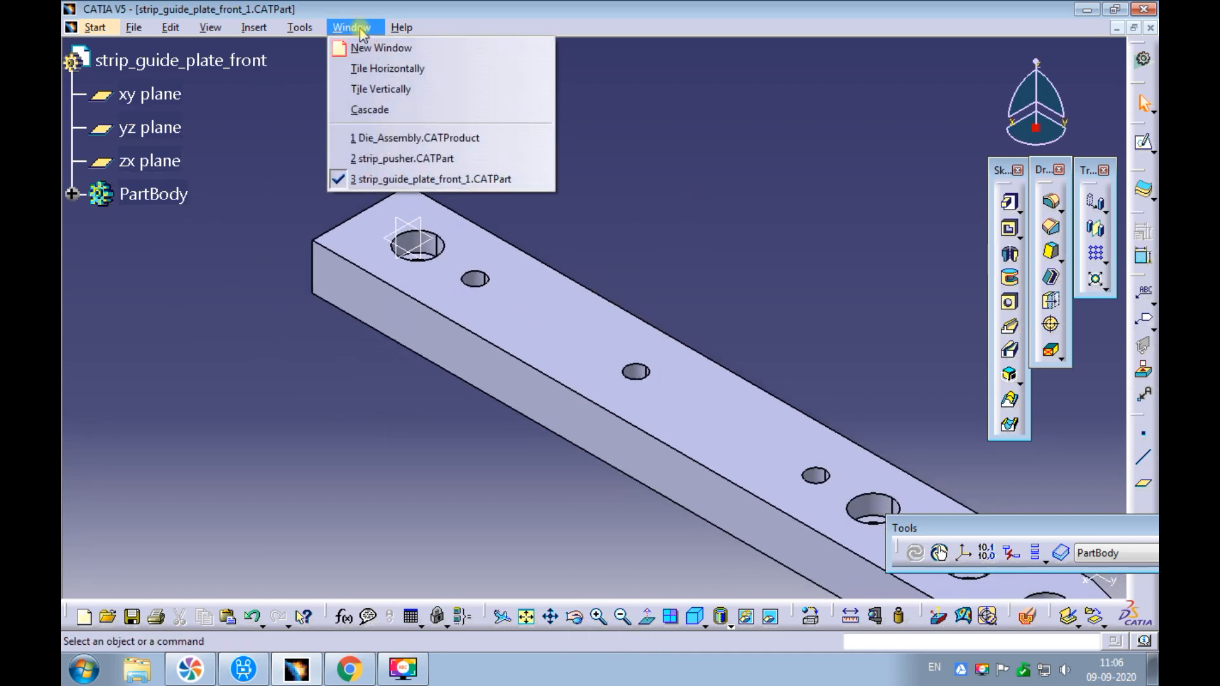
pyautogui.click(405, 138)
pyautogui.moveTo(617, 173)
pyautogui.mouseDown(button='middle')
pyautogui.moveTo(597, 250)
pyautogui.moveTo(634, 409)
pyautogui.moveTo(641, 381)
pyautogui.mouseUp(button='middle')
pyautogui.keyDown('ctrl'); pyautogui.moveTo(651, 285); pyautogui.dragTo(667, 222, button='middle'); pyautogui.keyUp('ctrl')
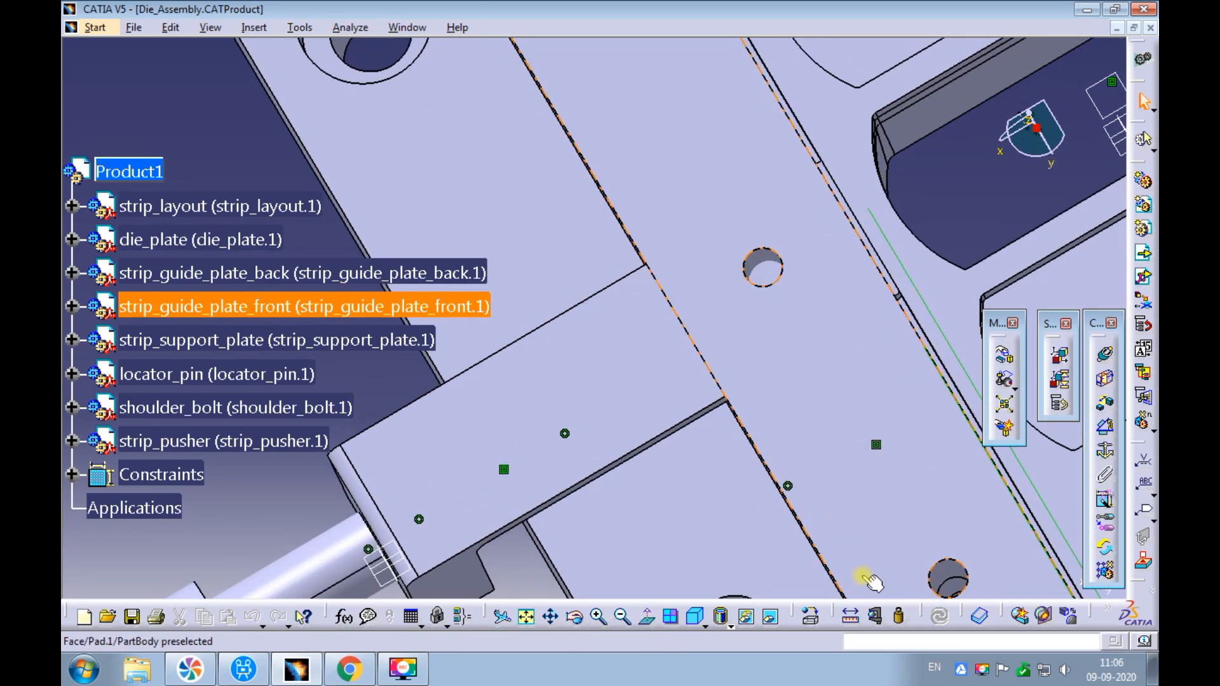
pyautogui.moveTo(681, 302)
pyautogui.mouseDown(button='middle')
pyautogui.moveTo(639, 319)
pyautogui.moveTo(657, 341)
pyautogui.moveTo(685, 298)
pyautogui.mouseUp(button='middle')
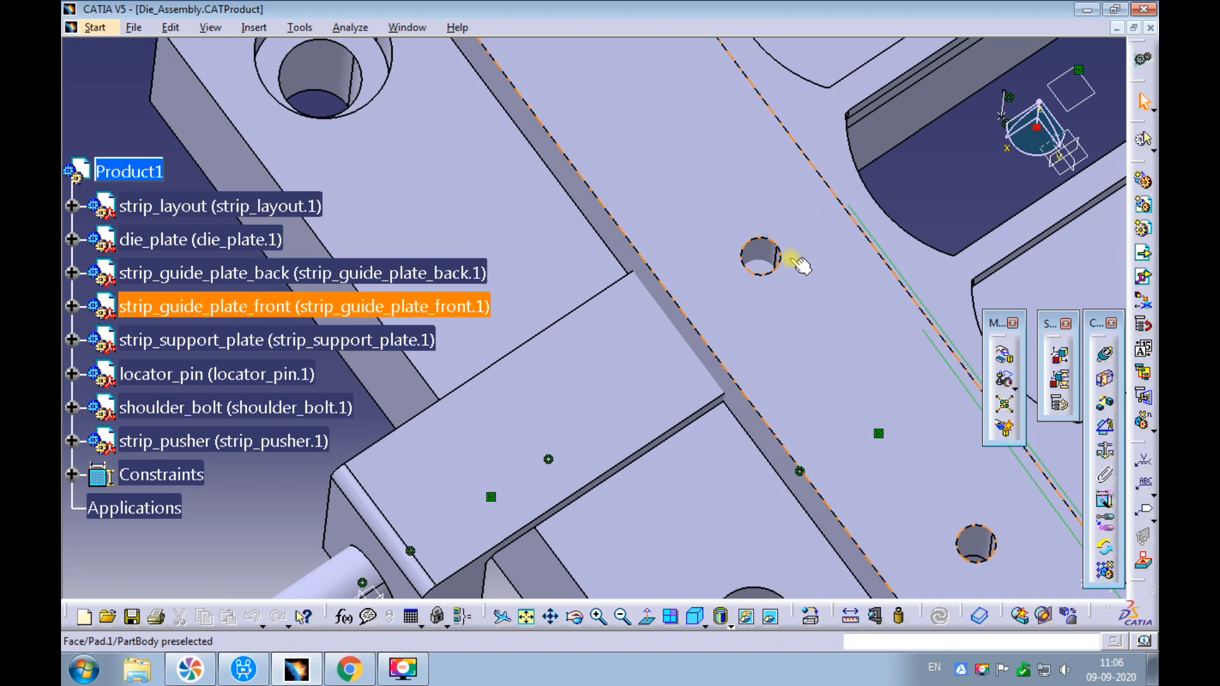
# - Measure the distance from the strip_pusher's outer end face to the axis of the front guide plate's hole above it
pyautogui.rightClick(631, 351)
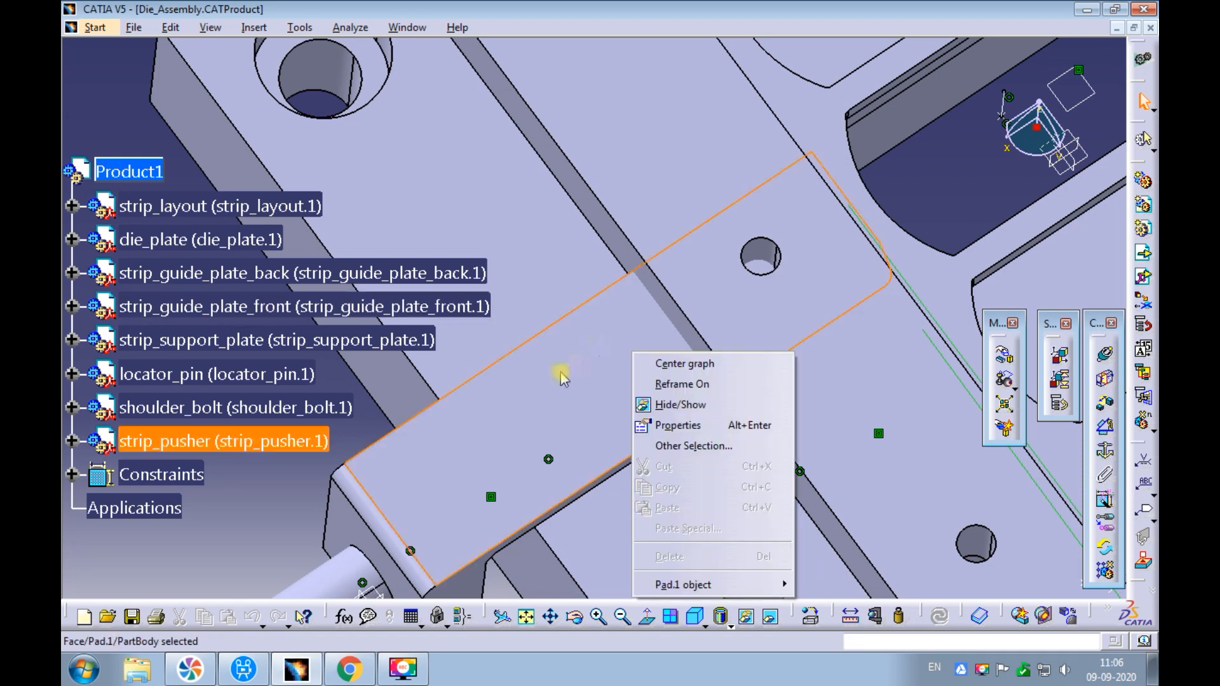
pyautogui.press('Escape')
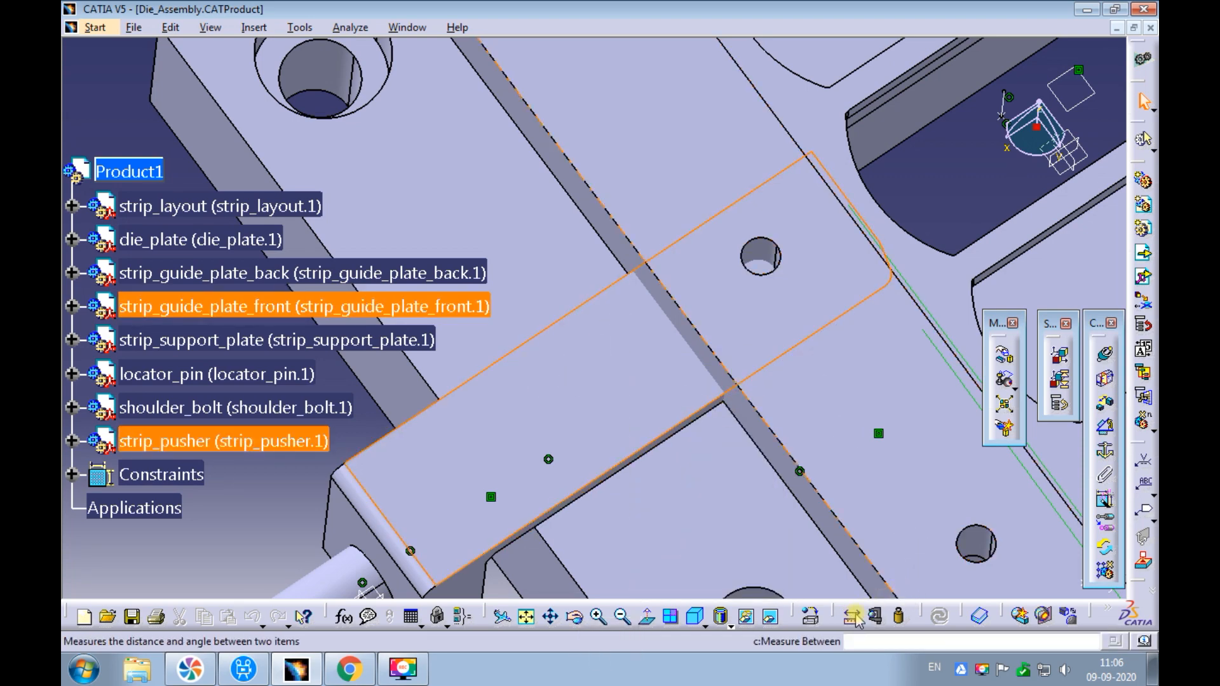
pyautogui.click(850, 616)
pyautogui.click(347, 542)
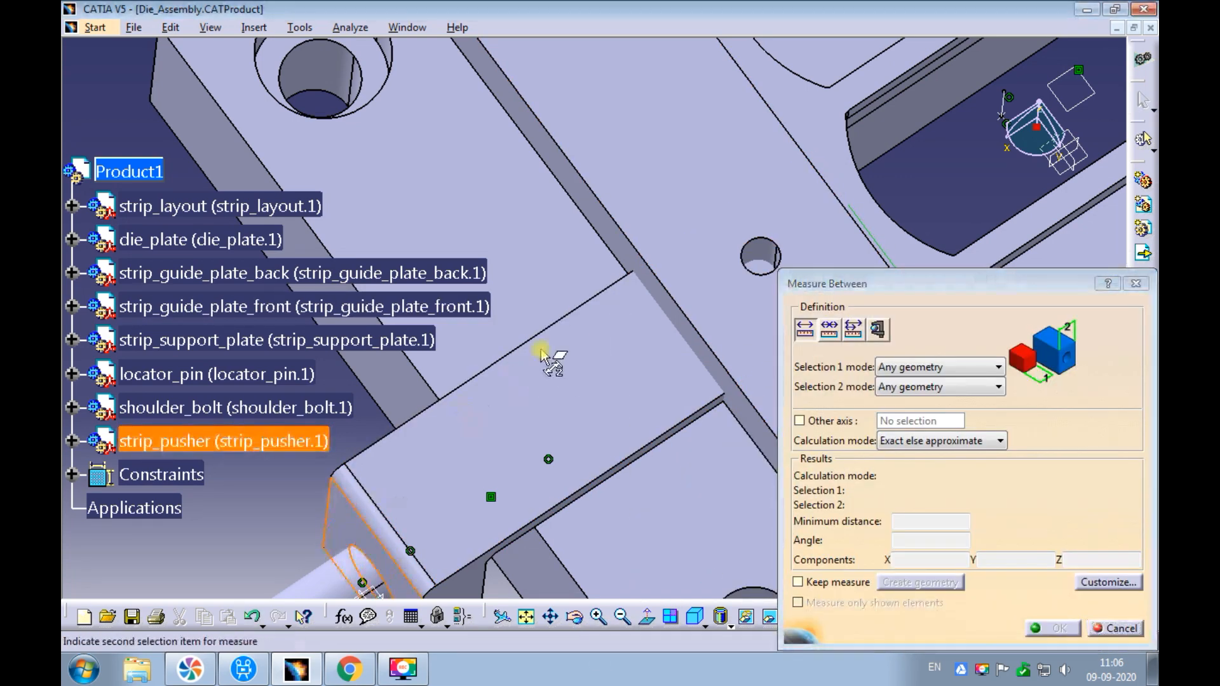
pyautogui.click(764, 251)
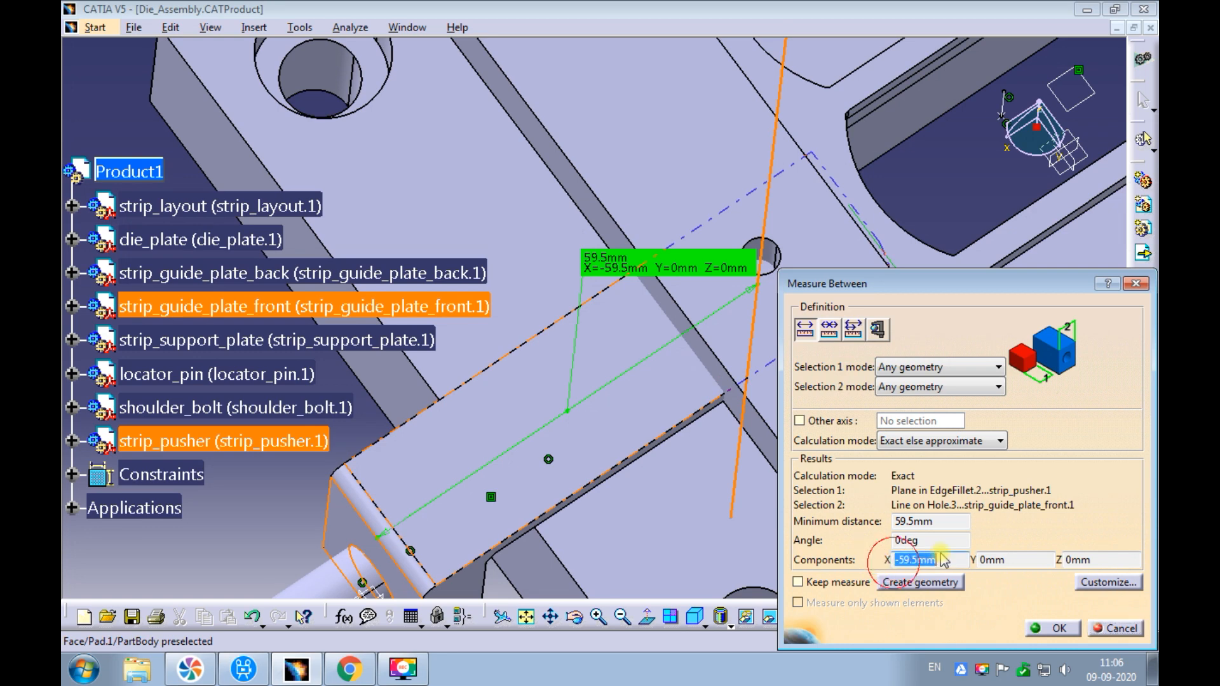
pyautogui.click(1052, 628)
# - Switch to strip_pusher and open a positioned sketch on its long upper face with V reversed and the axes swapped
pyautogui.click(407, 27)
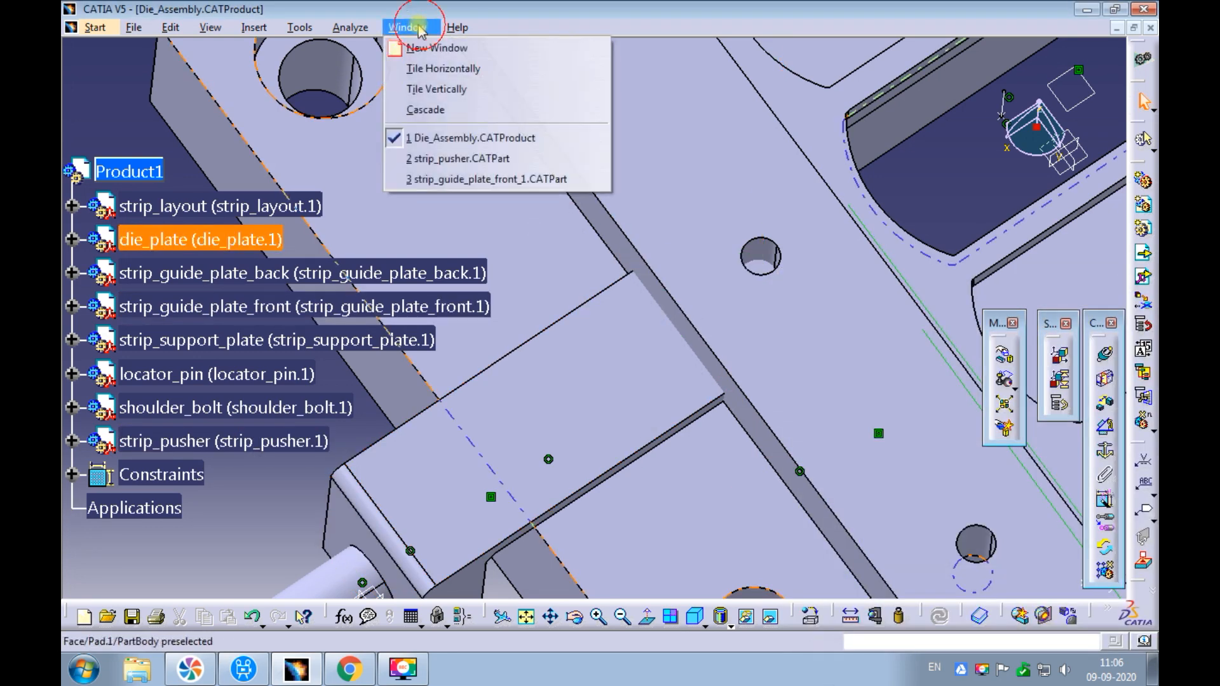
pyautogui.click(468, 160)
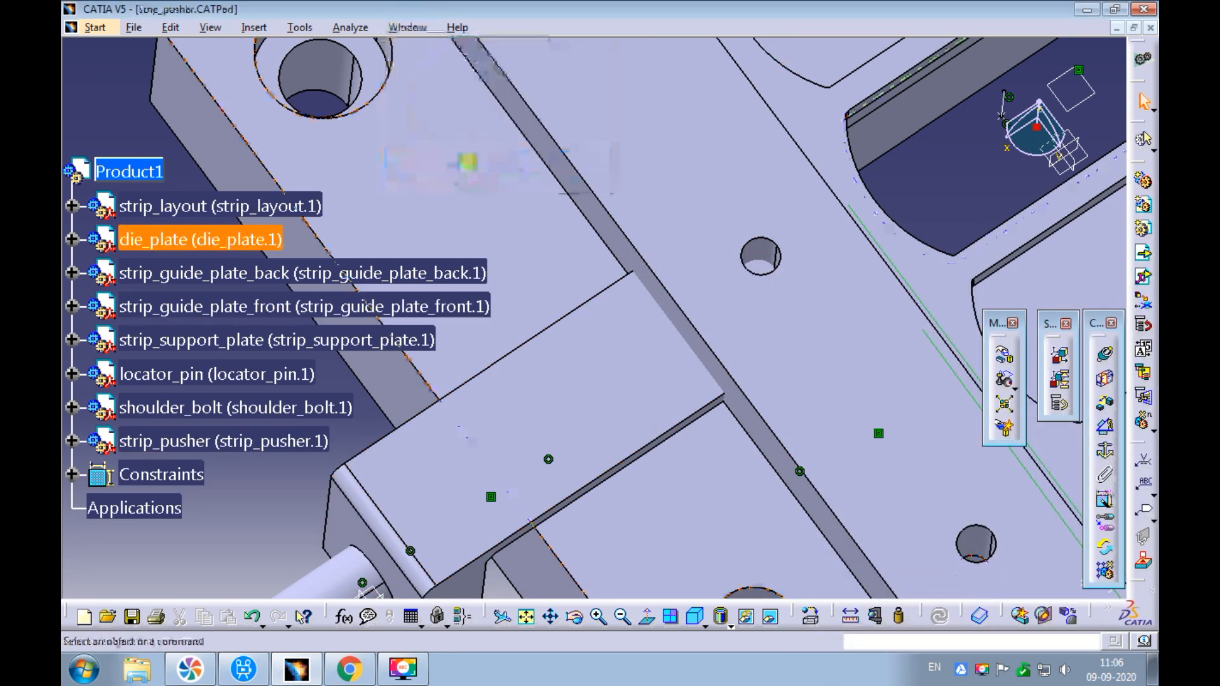
pyautogui.moveTo(463, 178)
pyautogui.keyDown('ctrl'); pyautogui.mouseDown(button='middle')
pyautogui.moveTo(444, 163)
pyautogui.moveTo(454, 157)
pyautogui.mouseUp(button='middle'); pyautogui.keyUp('ctrl')
pyautogui.click(1010, 302)
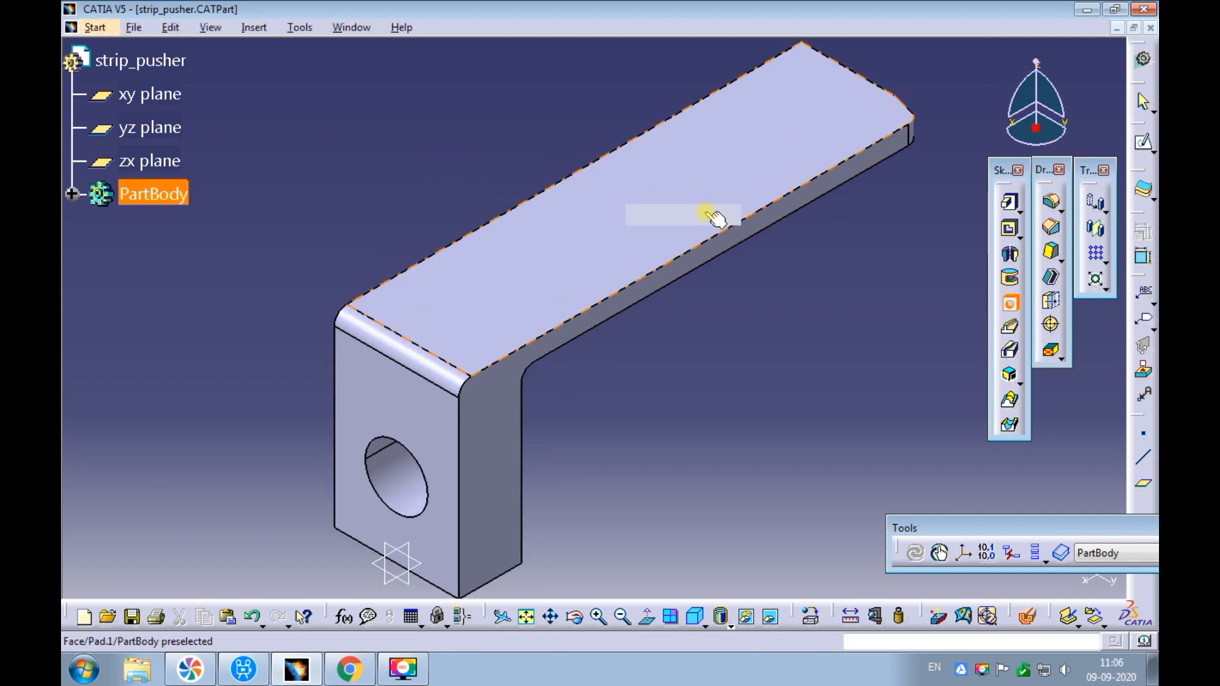
pyautogui.press('Escape')
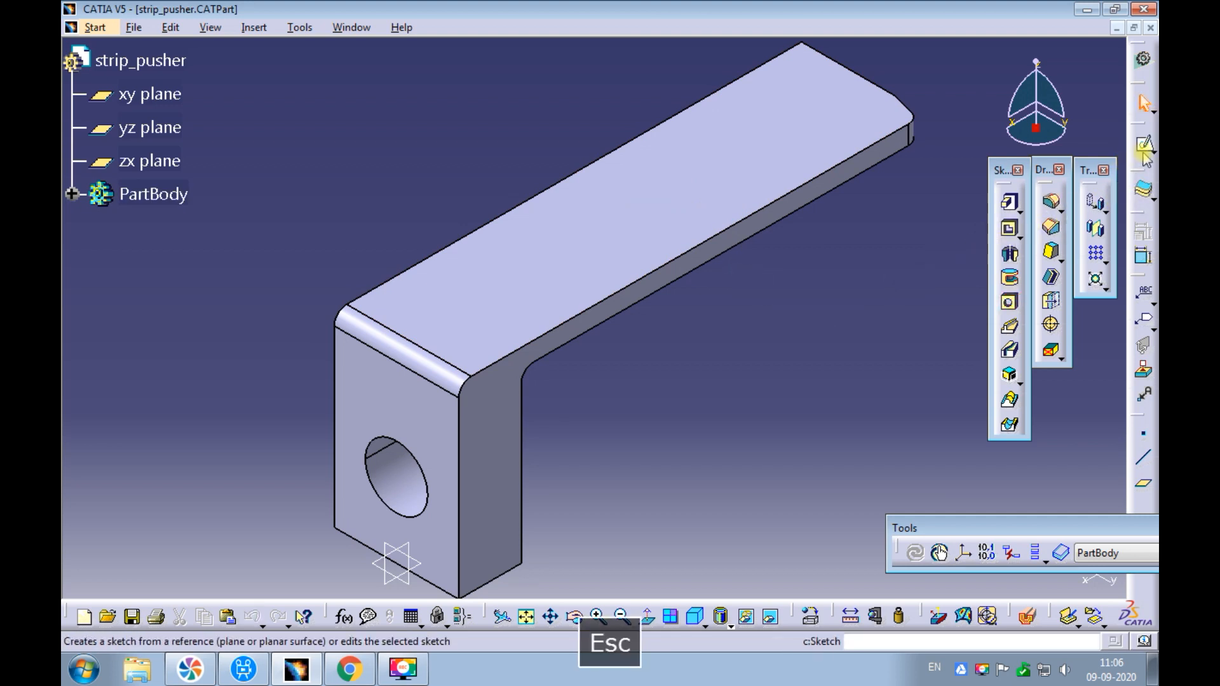
pyautogui.click(1150, 148)
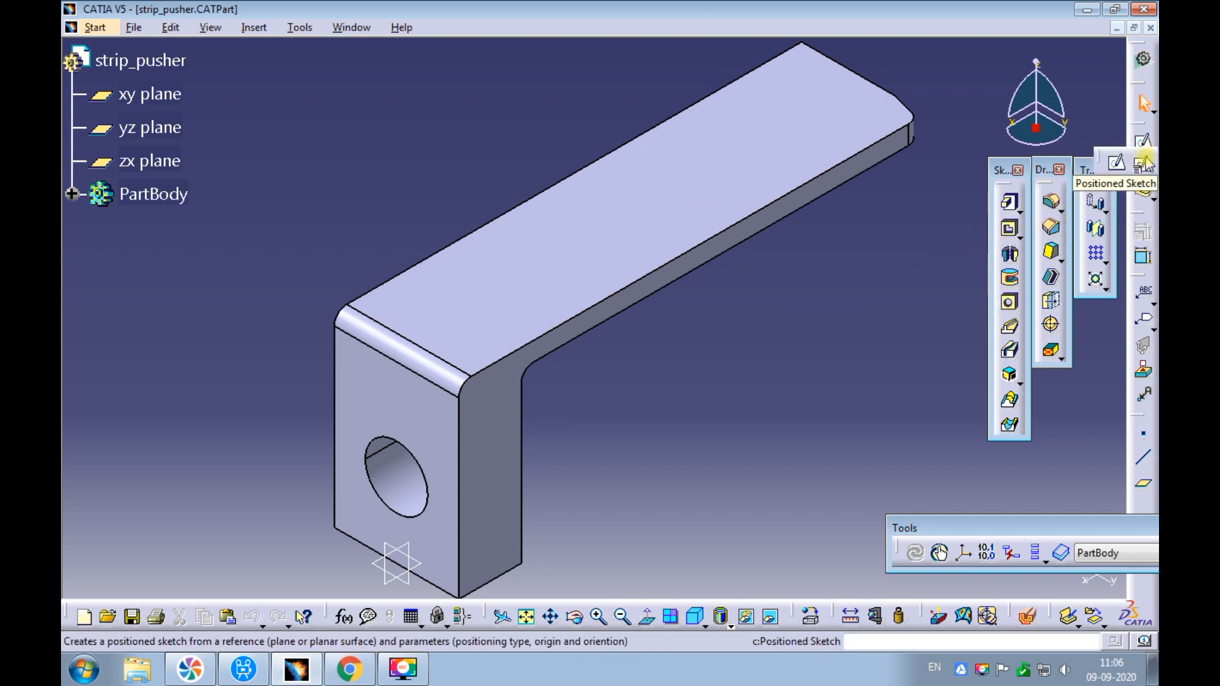
pyautogui.click(1143, 164)
pyautogui.click(685, 181)
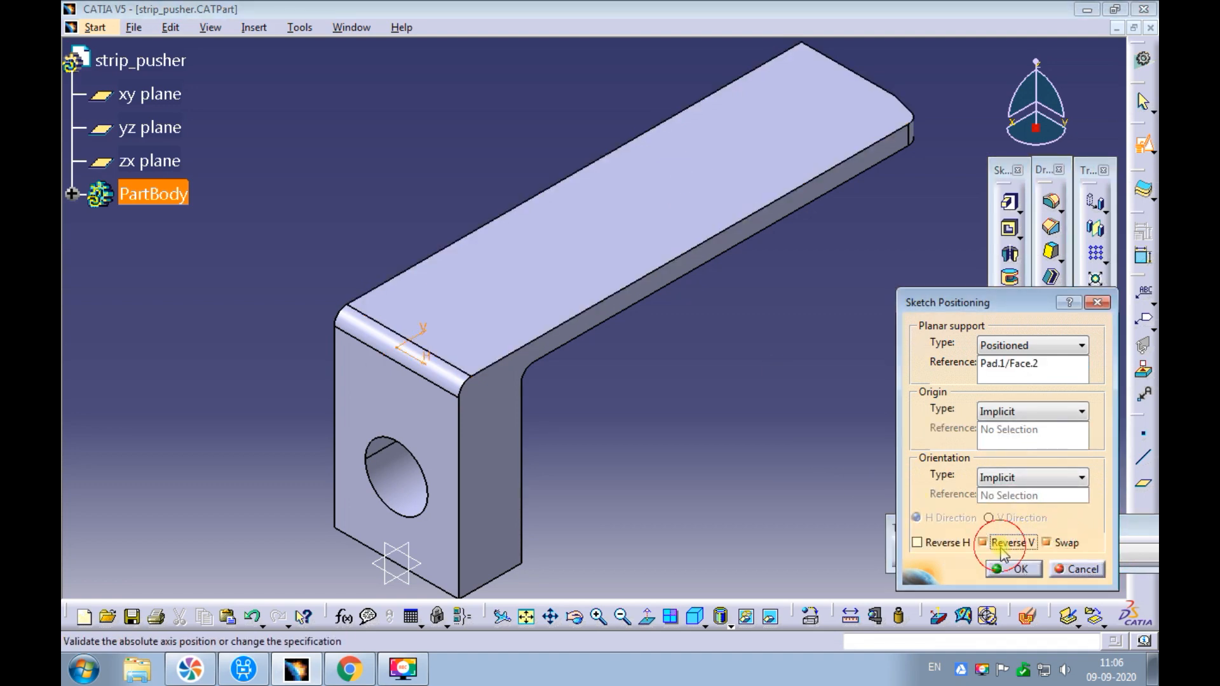
pyautogui.click(1014, 568)
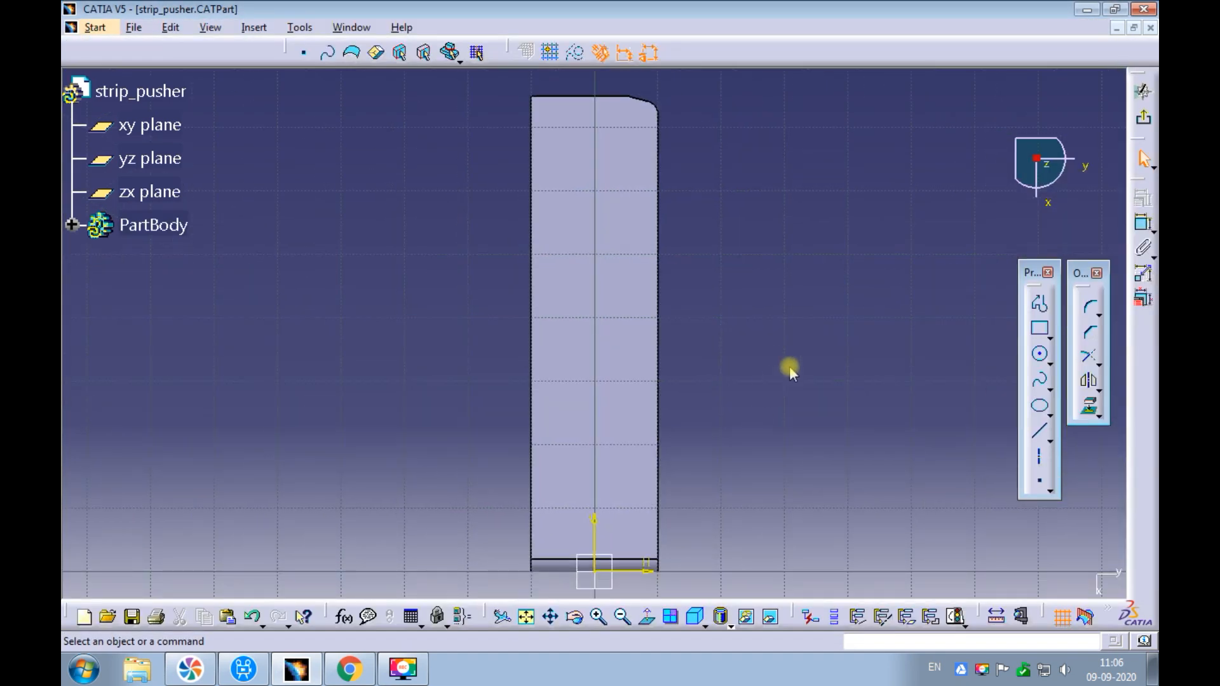
# - Sketch an elongated hole along the vertical axis near the pusher's free end, about 10.4 mm between centres with about 3 mm radius
pyautogui.click(1046, 338)
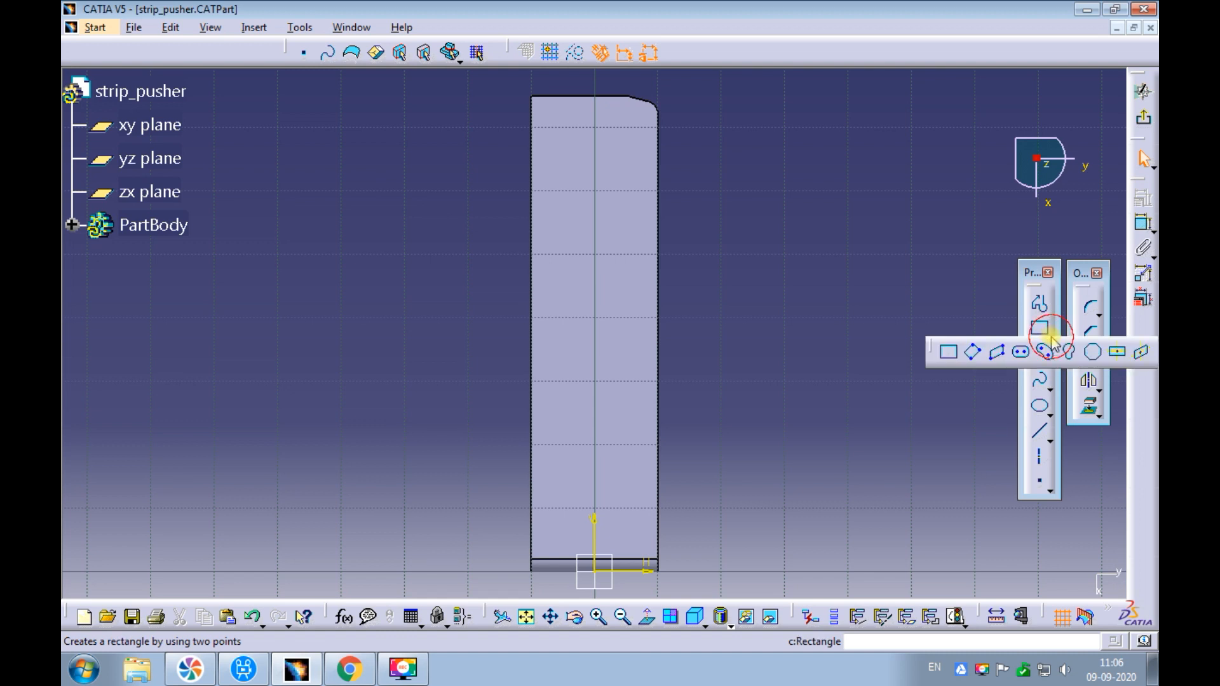
pyautogui.click(1021, 353)
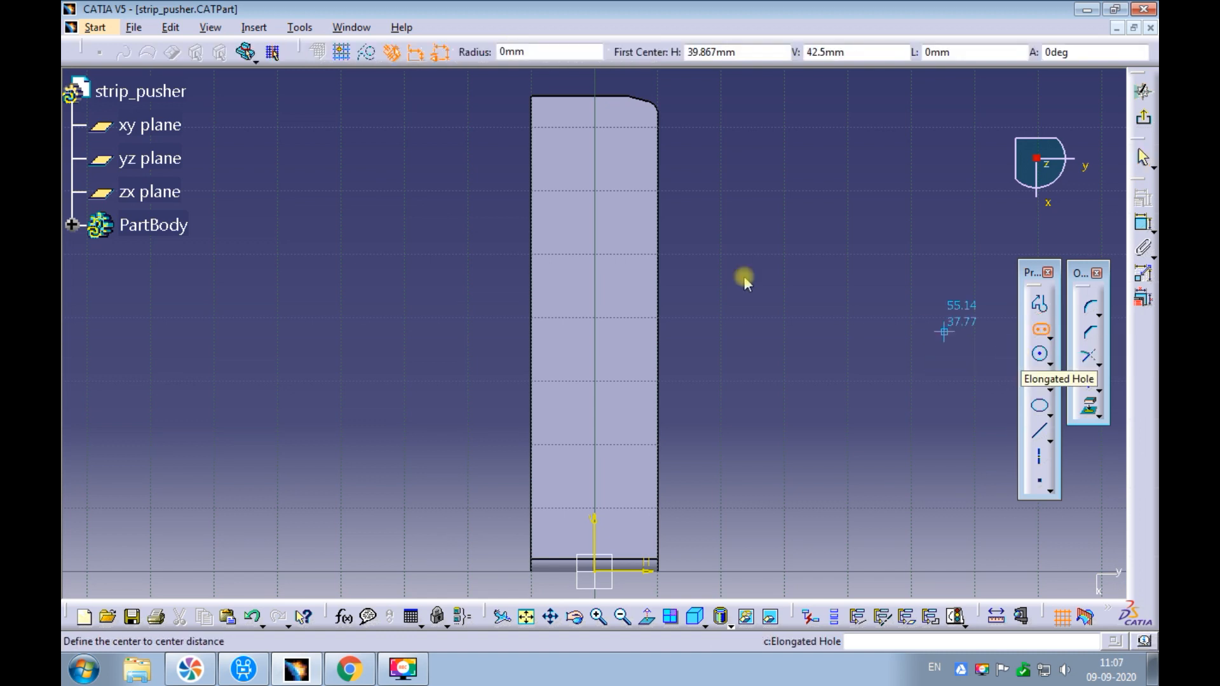
pyautogui.click(594, 171)
pyautogui.click(599, 236)
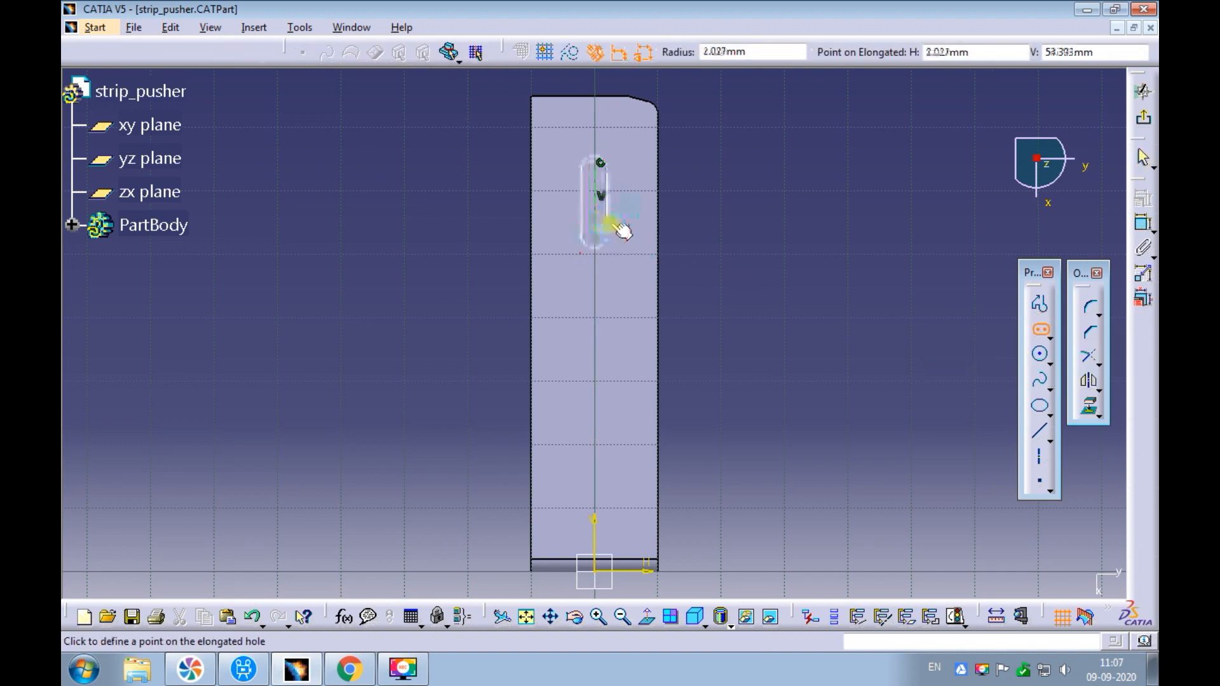
pyautogui.click(614, 230)
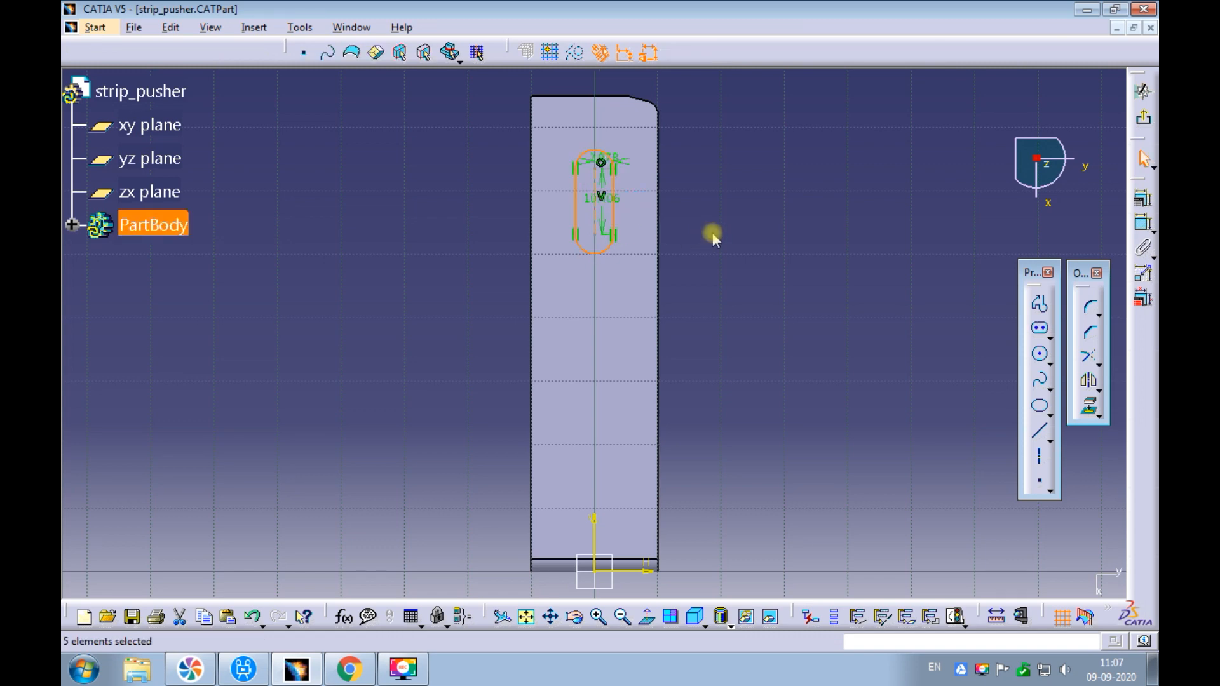
pyautogui.press('Escape')
# - Move the slot's radius dimension clear of the pusher's outline
pyautogui.keyDown('ctrl'); pyautogui.moveTo(733, 200); pyautogui.dragTo(722, 226, button='middle'); pyautogui.keyUp('ctrl')
pyautogui.moveTo(739, 271)
pyautogui.mouseDown(button='middle')
pyautogui.moveTo(724, 237)
pyautogui.moveTo(708, 251)
pyautogui.mouseUp(button='middle')
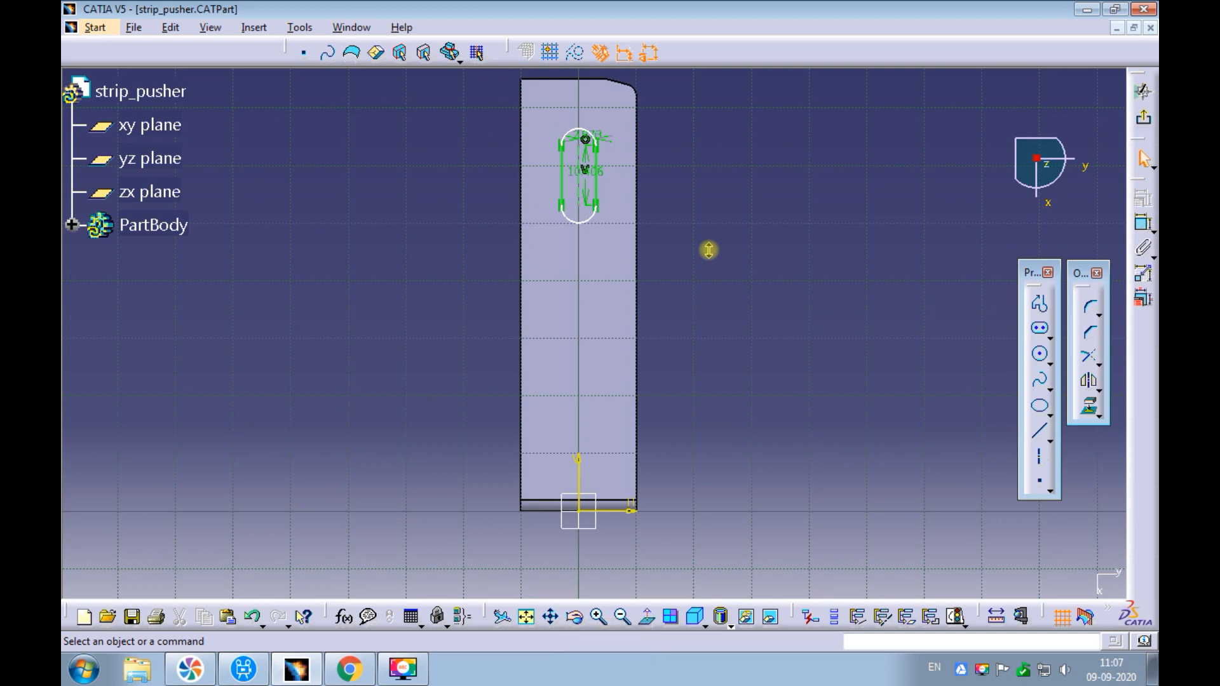
pyautogui.moveTo(623, 144)
pyautogui.keyDown('ctrl'); pyautogui.mouseDown(button='middle')
pyautogui.moveTo(613, 254)
pyautogui.moveTo(610, 163)
pyautogui.moveTo(572, 167)
pyautogui.mouseUp(button='middle'); pyautogui.keyUp('ctrl')
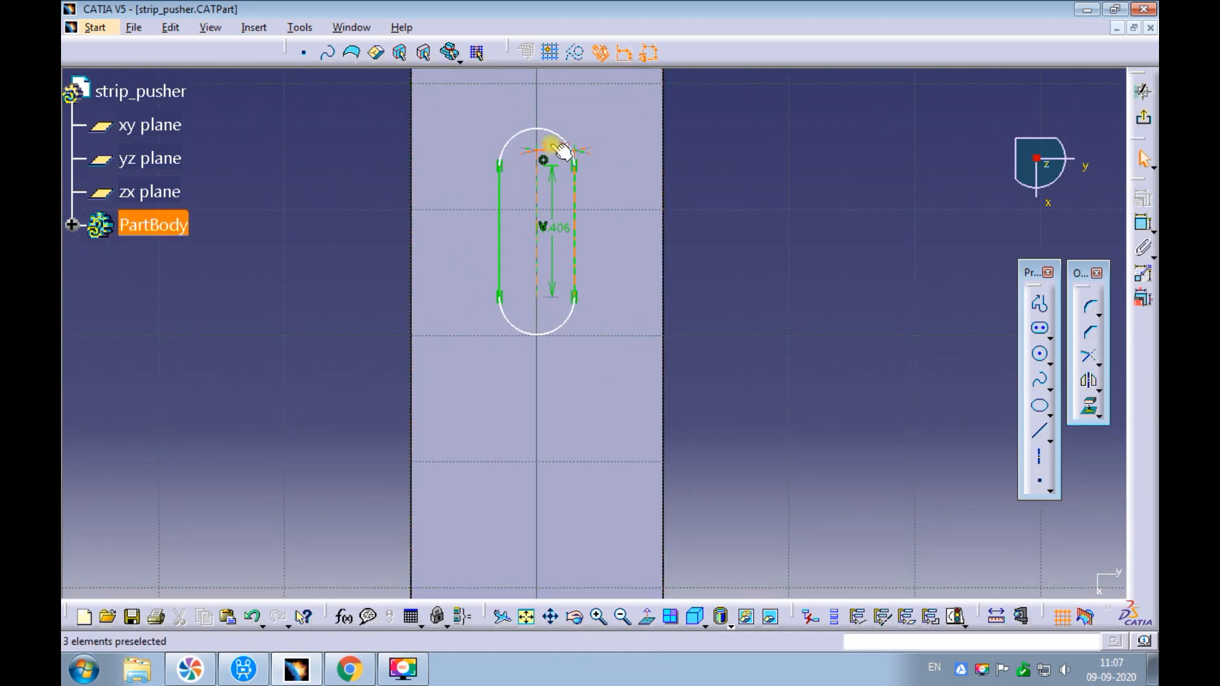
pyautogui.moveTo(550, 151); pyautogui.dragTo(725, 156)
pyautogui.moveTo(786, 245)
pyautogui.keyDown('ctrl'); pyautogui.mouseDown(button='middle')
pyautogui.moveTo(764, 322)
pyautogui.moveTo(776, 205)
pyautogui.moveTo(760, 286)
pyautogui.mouseUp(button='middle'); pyautogui.keyUp('ctrl')
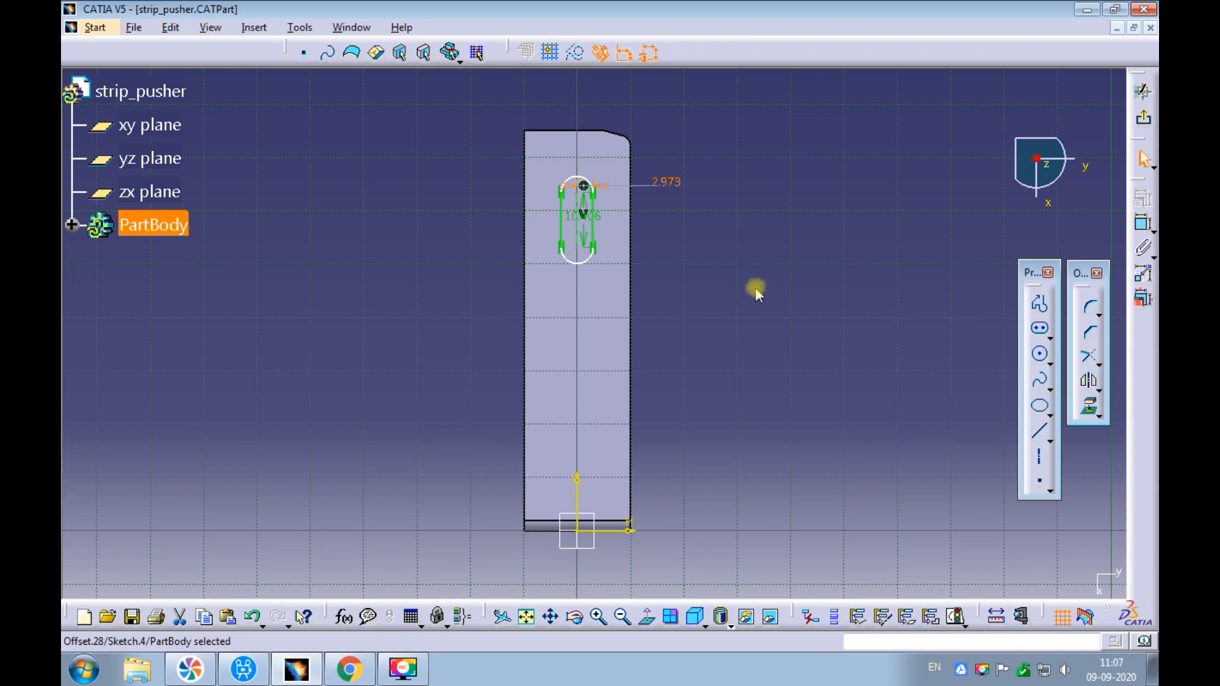
# - Dimension the slot's nearer arc centre from the horizontal sketch axis and move the slot's centre-to-centre dimension outside the part
pyautogui.click(1143, 222)
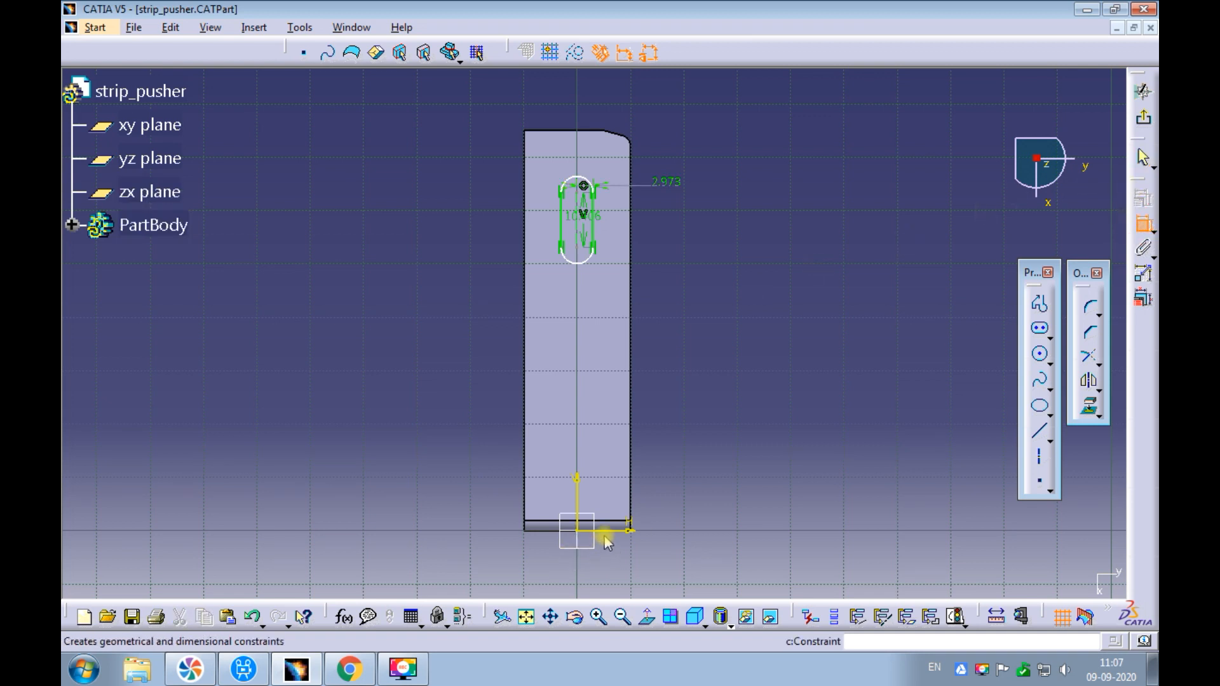
pyautogui.click(616, 533)
pyautogui.click(588, 252)
pyautogui.click(446, 314)
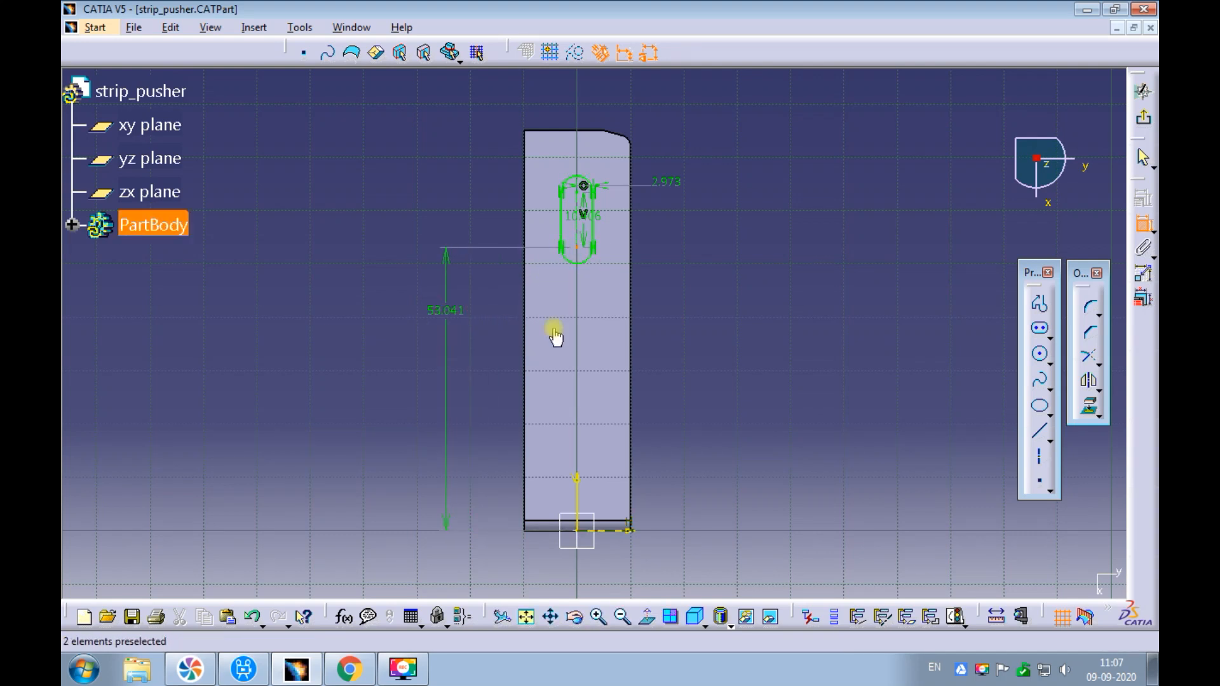
pyautogui.press('Escape')
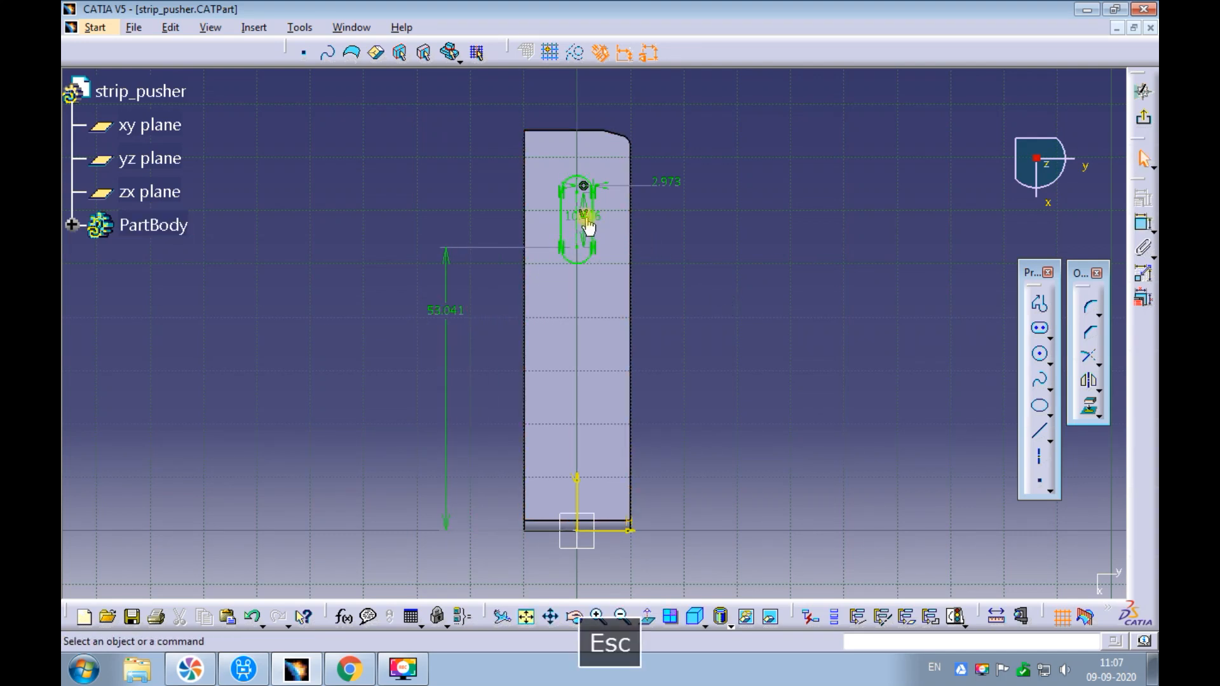
pyautogui.click(581, 216)
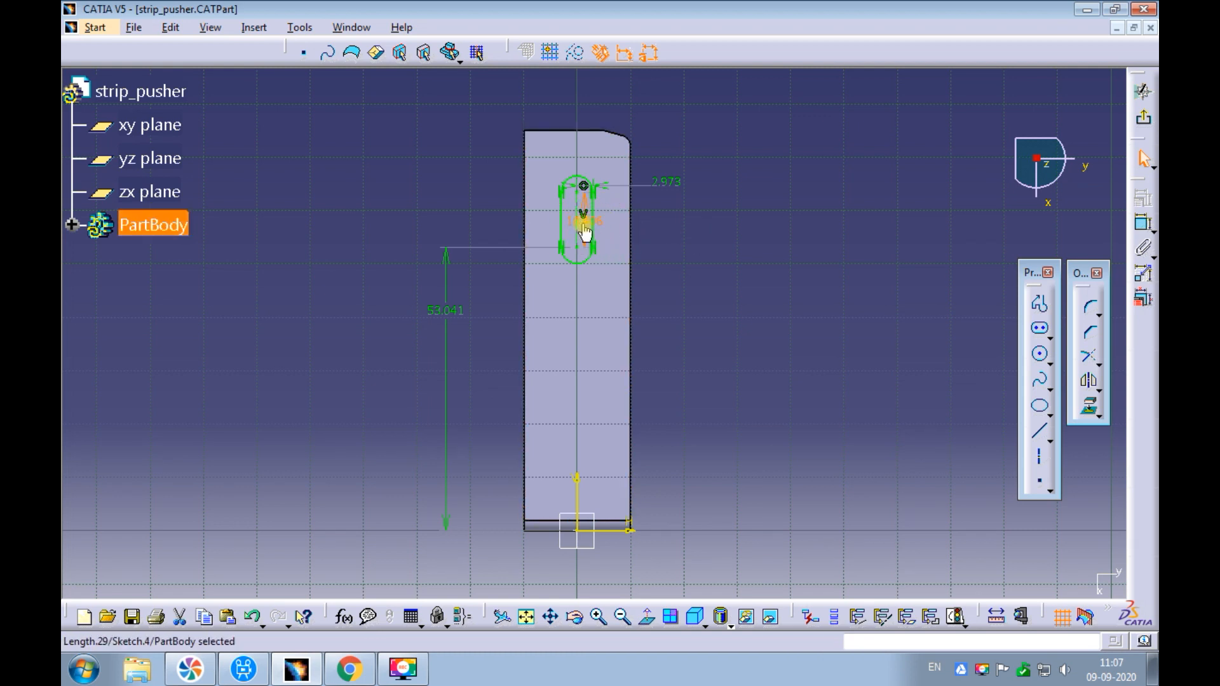
pyautogui.moveTo(593, 196); pyautogui.dragTo(704, 210)
pyautogui.moveTo(705, 207)
pyautogui.keyDown('ctrl'); pyautogui.mouseDown(button='middle')
pyautogui.moveTo(699, 174)
pyautogui.moveTo(687, 235)
pyautogui.moveTo(700, 198)
pyautogui.mouseUp(button='middle'); pyautogui.keyUp('ctrl')
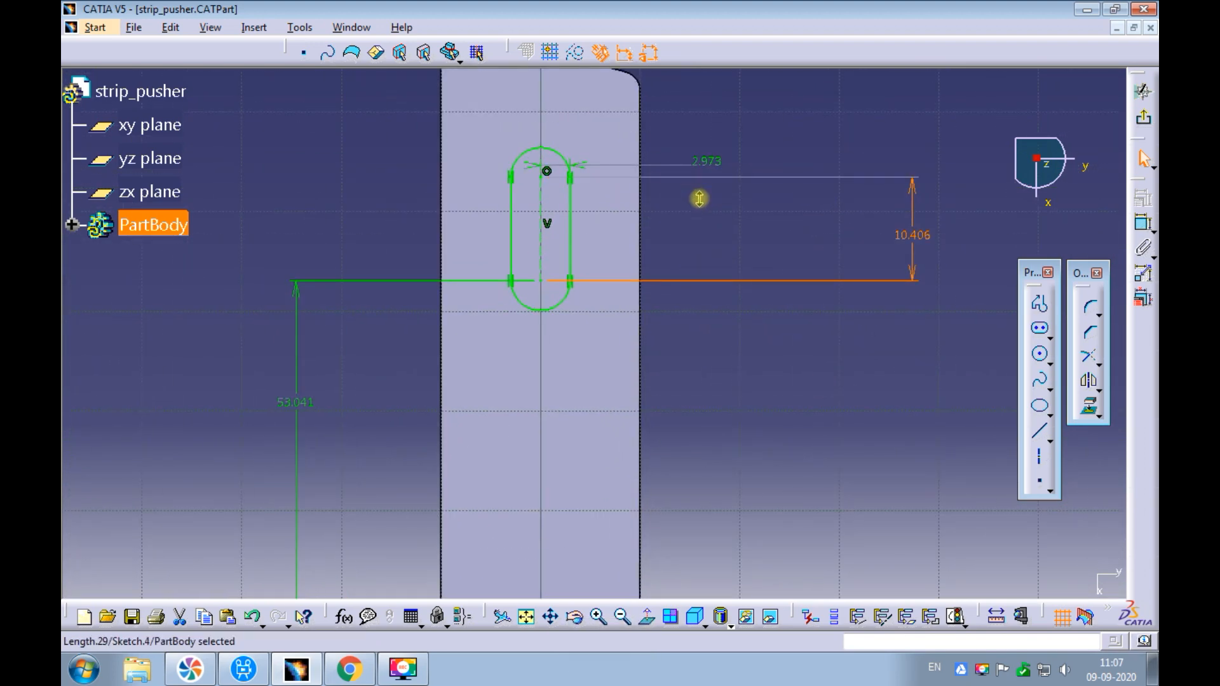
# - Set the nearer arc centre's distance from the horizontal sketch axis to 59.5 mm
pyautogui.doubleClick(308, 404)
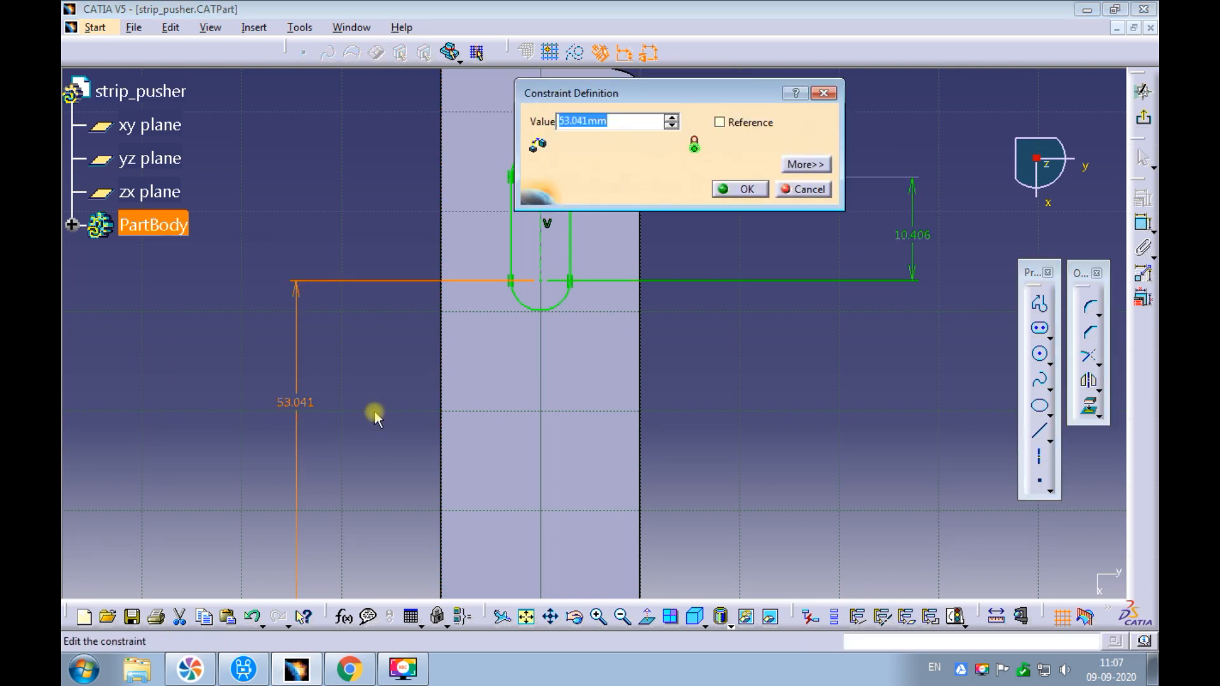
pyautogui.write('59.5')
pyautogui.press('Return')
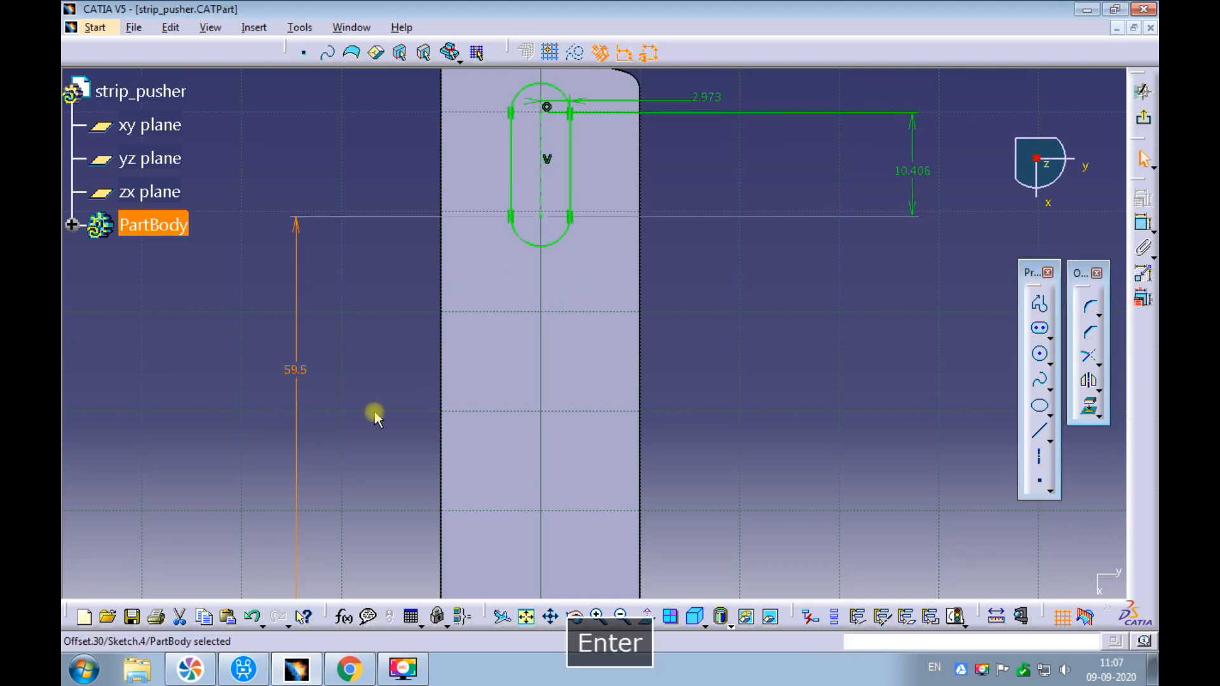
# - Set the slot's centre-to-centre length to 4 mm and its radius to 2.5 mm, and finish the sketch
pyautogui.moveTo(703, 284); pyautogui.dragTo(644, 422, button='middle')
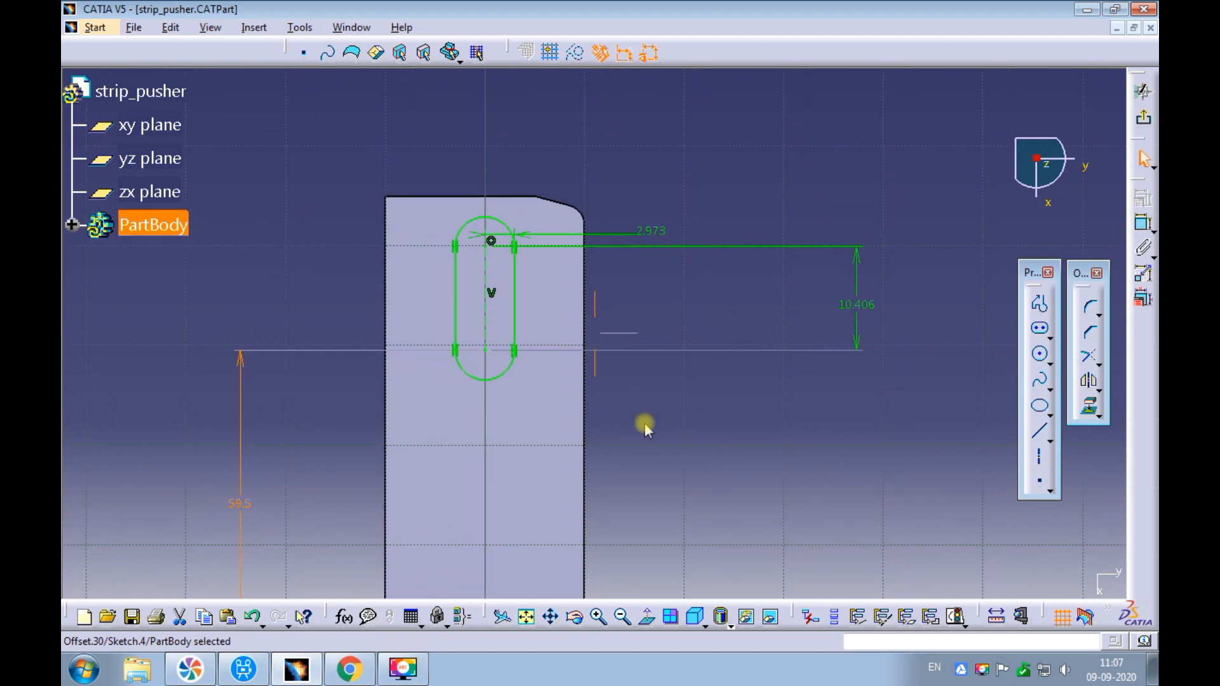
pyautogui.doubleClick(852, 318)
pyautogui.write('4')
pyautogui.press('Return')
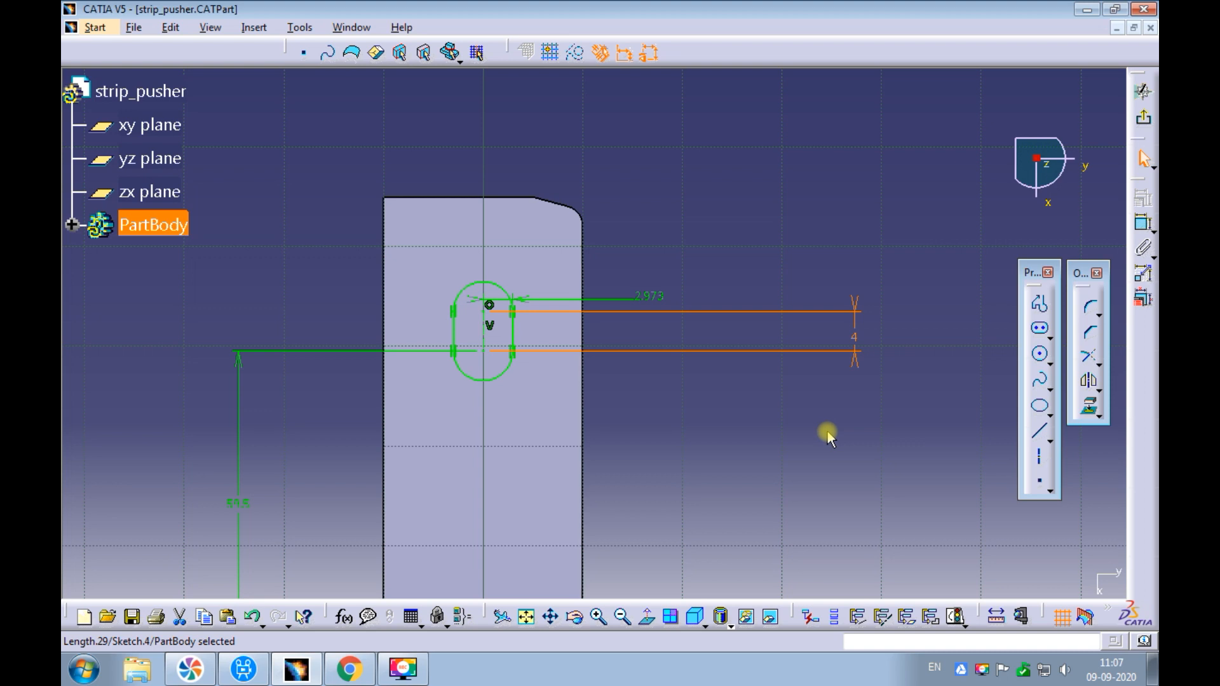
pyautogui.doubleClick(643, 297)
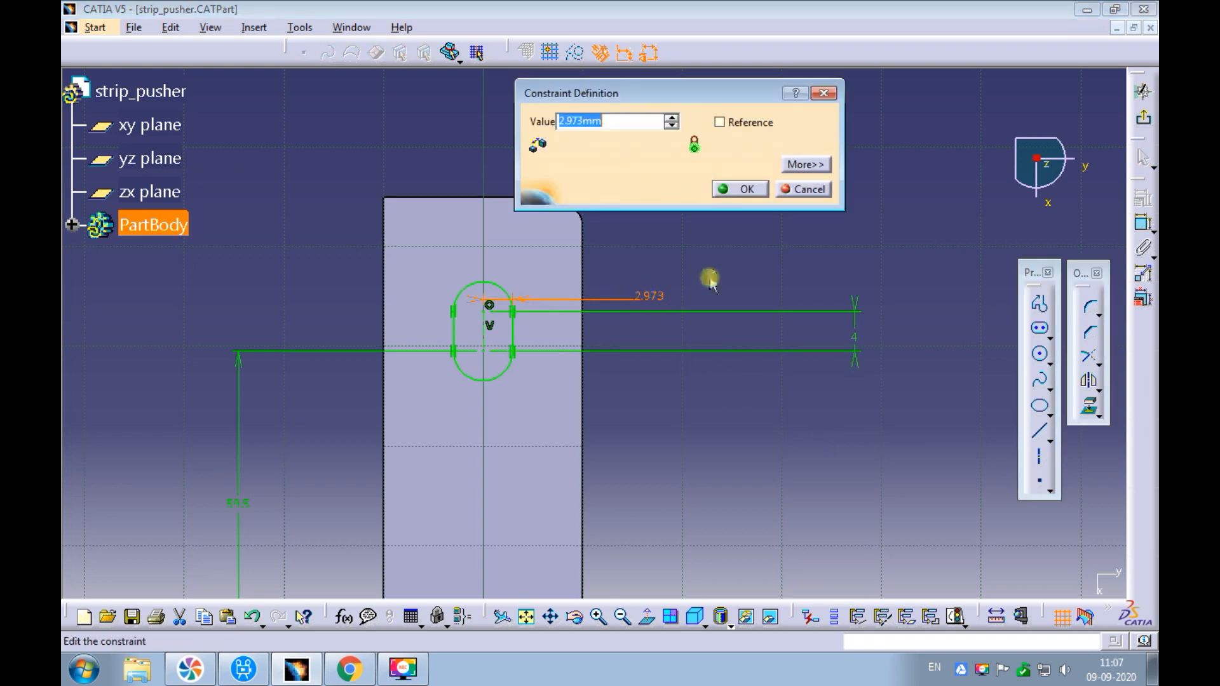
pyautogui.write('2.5')
pyautogui.press('Return')
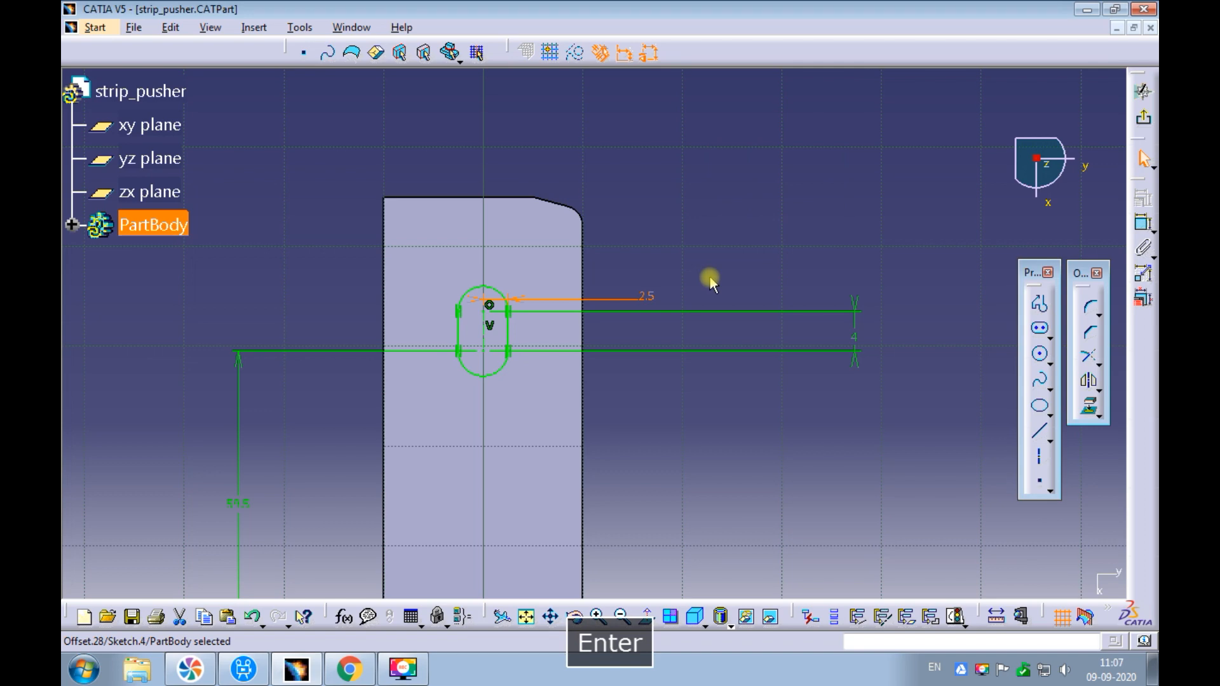
pyautogui.keyDown('ctrl'); pyautogui.moveTo(719, 238); pyautogui.dragTo(731, 213, button='middle'); pyautogui.keyUp('ctrl')
pyautogui.click(1143, 118)
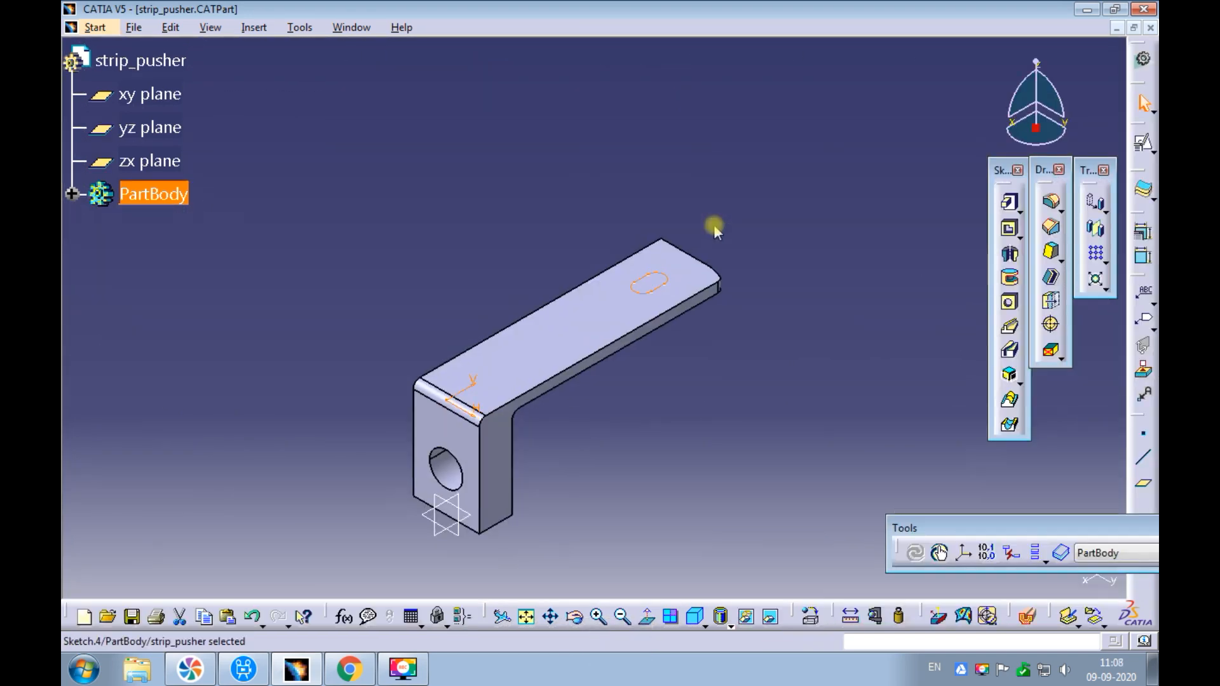
# - Cut the slot sketch through the pusher's arm as a pocket with the Up to last limit
pyautogui.click(744, 176)
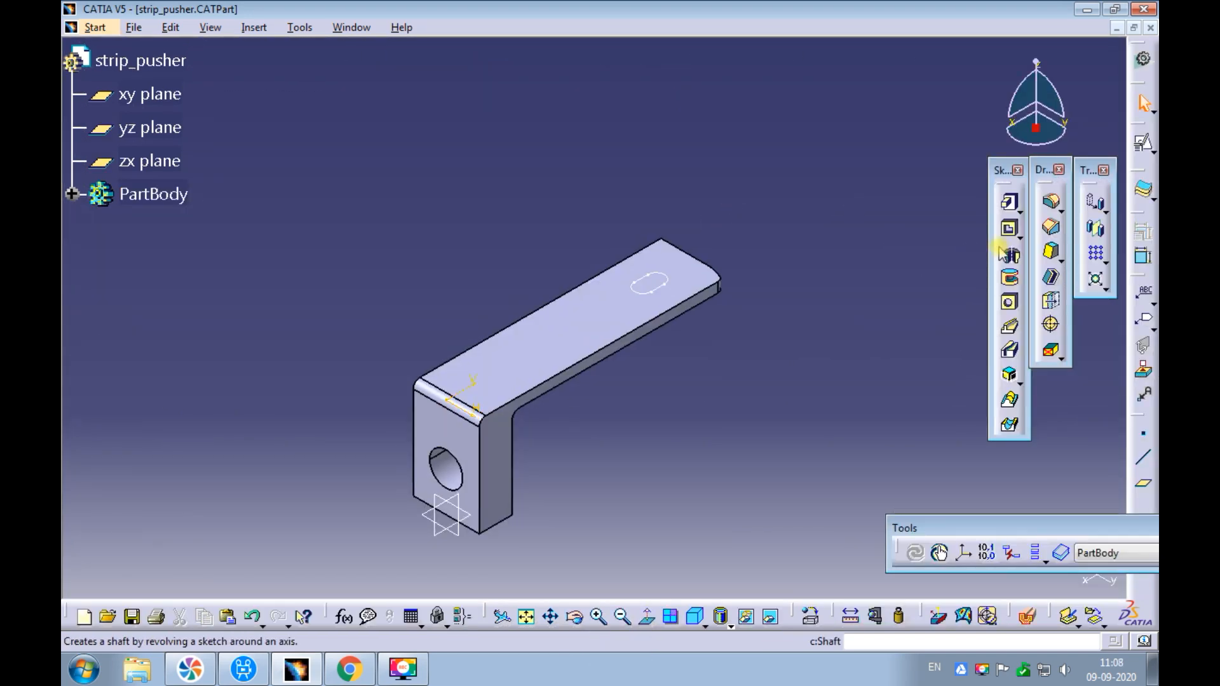
pyautogui.click(1009, 228)
pyautogui.click(664, 288)
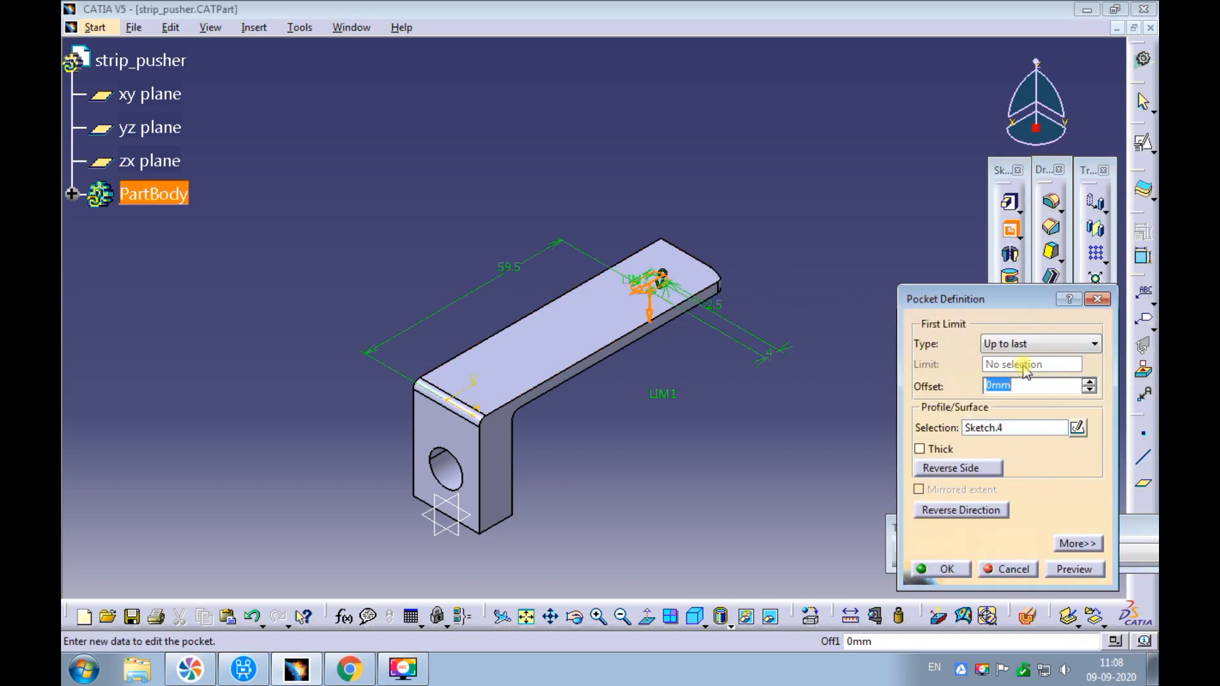
pyautogui.click(1058, 570)
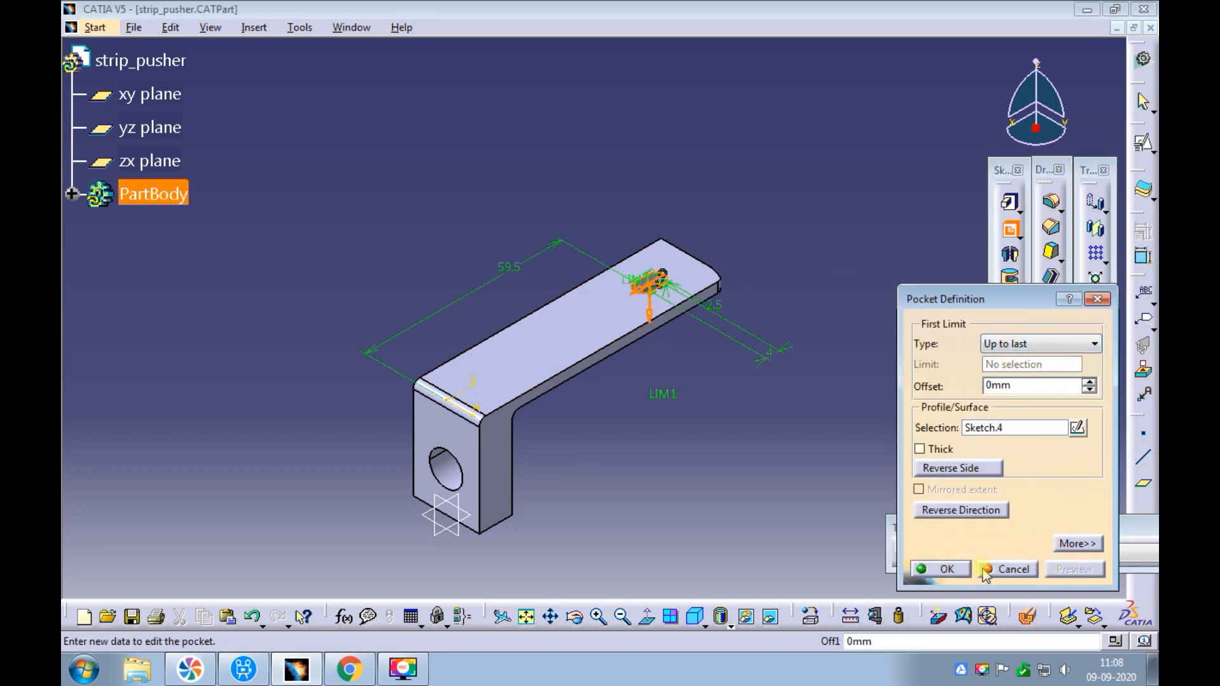
pyautogui.click(949, 568)
# - Fit the whole slotted pusher in view and save the strip_pusher part
pyautogui.keyDown('ctrl'); pyautogui.moveTo(745, 245); pyautogui.dragTo(750, 154, button='middle'); pyautogui.keyUp('ctrl')
pyautogui.click(750, 153)
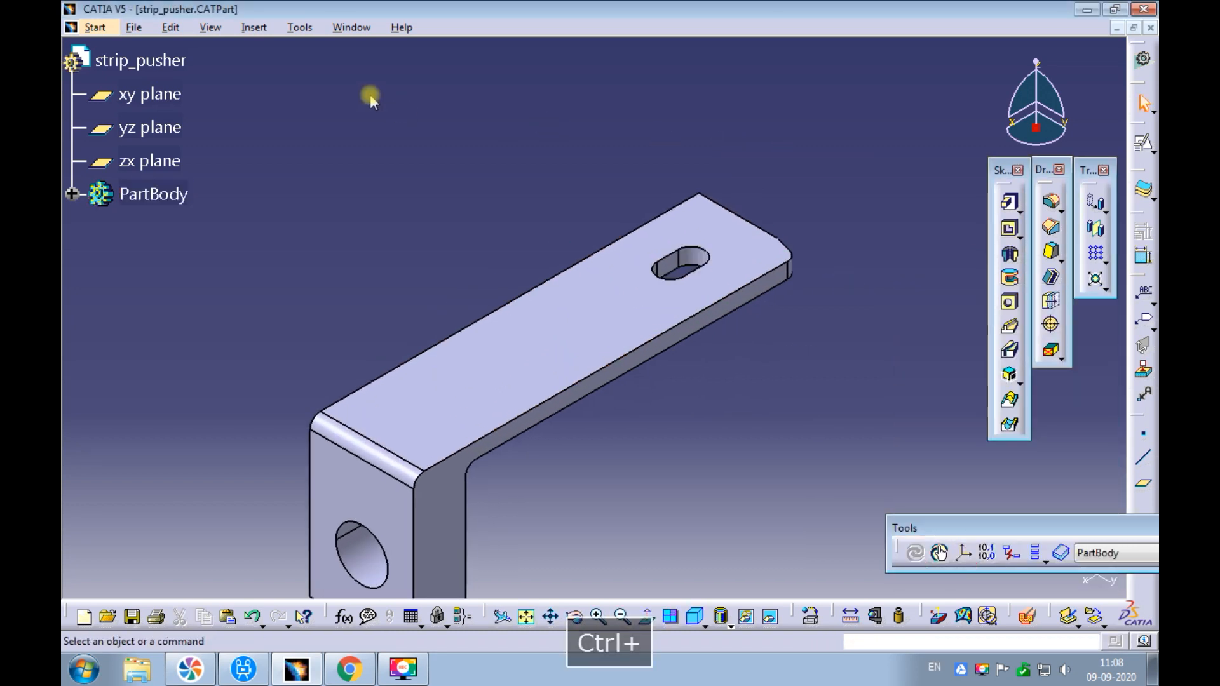
pyautogui.click(527, 618)
pyautogui.hotkey('ctrl', 's')
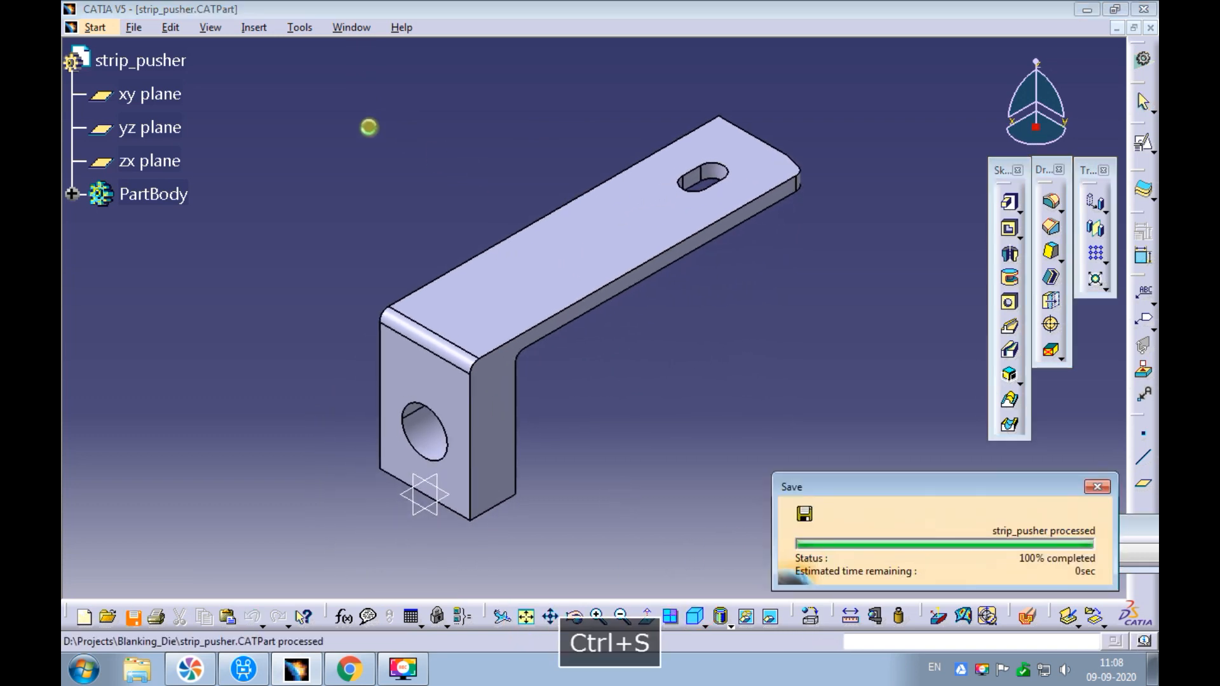
# - Switch to Die_Assembly and examine the pusher's slot against the front guide plate's hole in top view with wireframe display
pyautogui.click(351, 27)
pyautogui.click(378, 135)
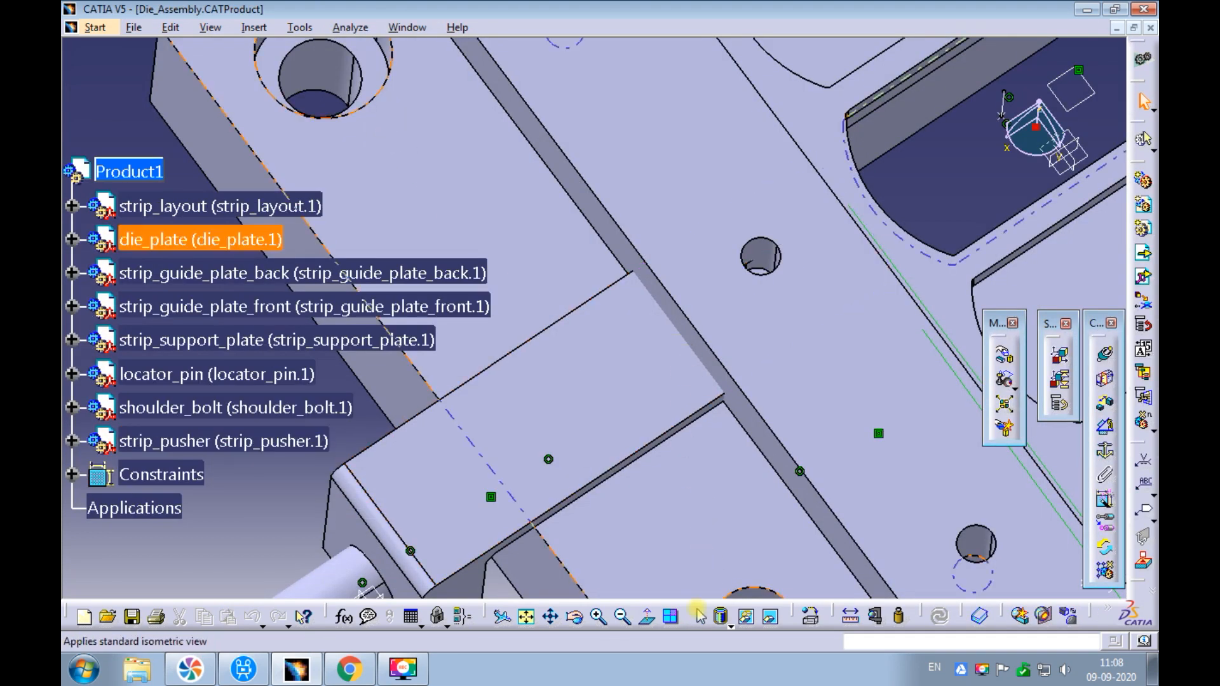
pyautogui.click(702, 624)
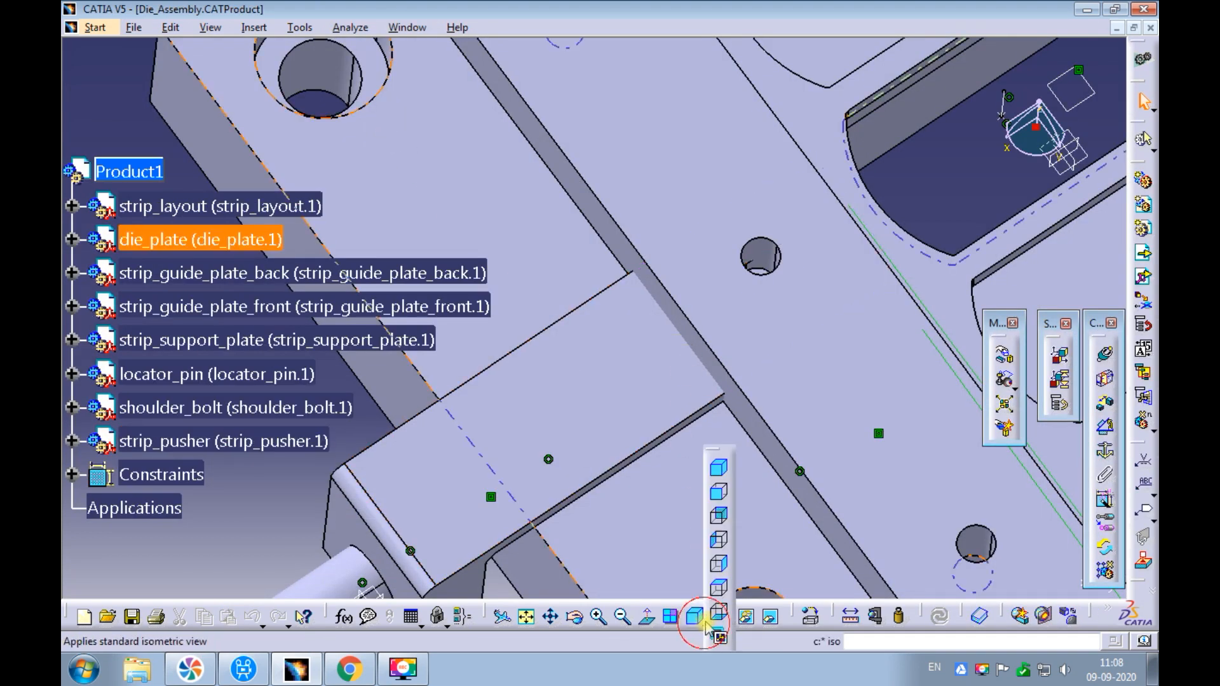
pyautogui.click(719, 585)
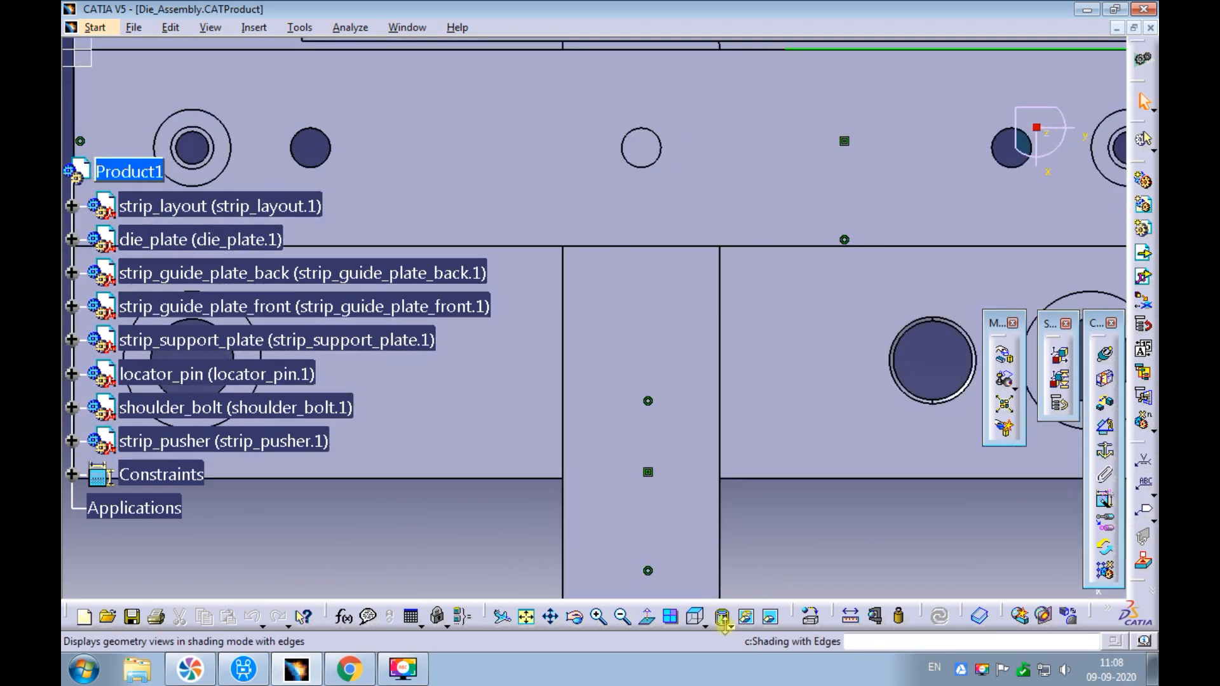
pyautogui.click(724, 621)
pyautogui.click(740, 611)
pyautogui.keyDown('ctrl'); pyautogui.moveTo(686, 232); pyautogui.dragTo(680, 174, button='middle'); pyautogui.keyUp('ctrl')
pyautogui.moveTo(733, 356); pyautogui.dragTo(730, 419, button='middle')
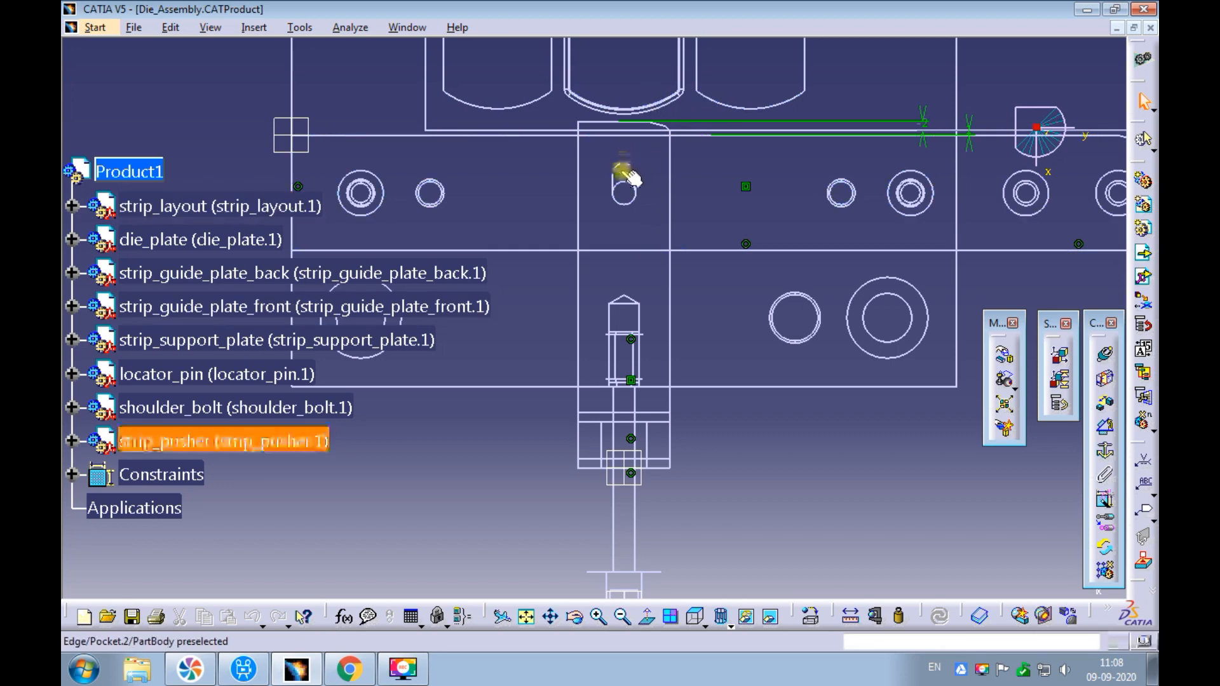
pyautogui.keyDown('ctrl'); pyautogui.moveTo(628, 180); pyautogui.dragTo(651, 143, button='middle'); pyautogui.keyUp('ctrl')
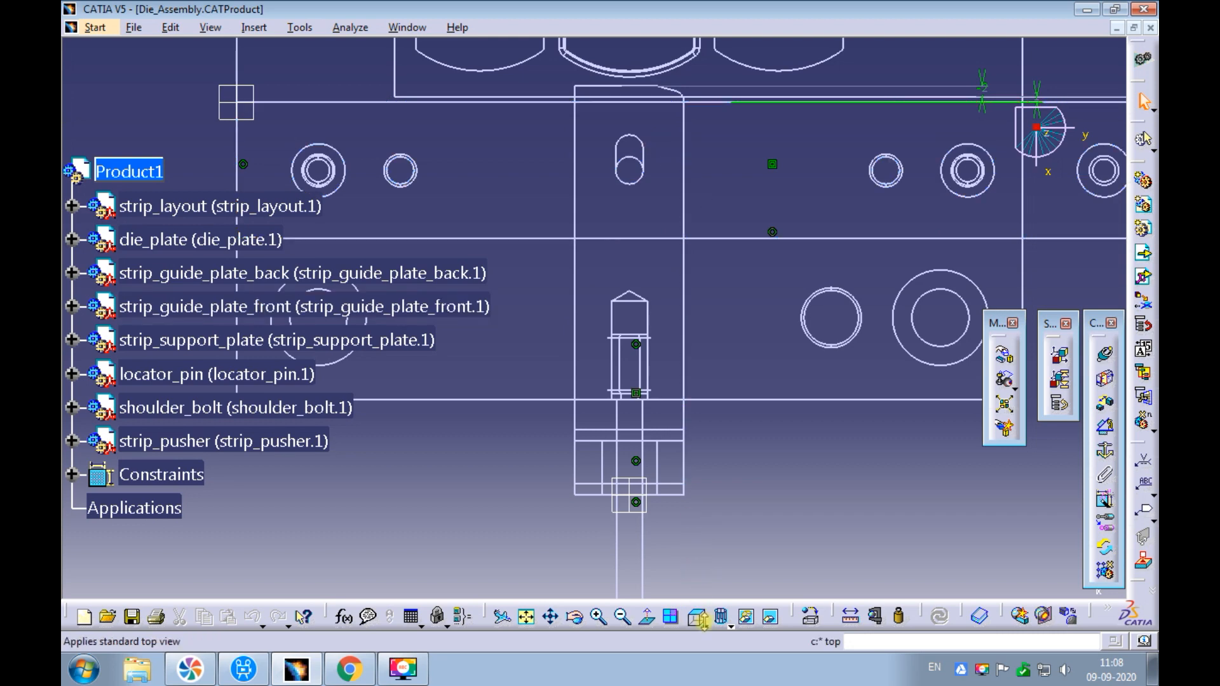
# - Return the assembly to the isometric view in Shading with Edges and inspect where the pusher meets the front guide plate
pyautogui.click(699, 618)
pyautogui.click(720, 618)
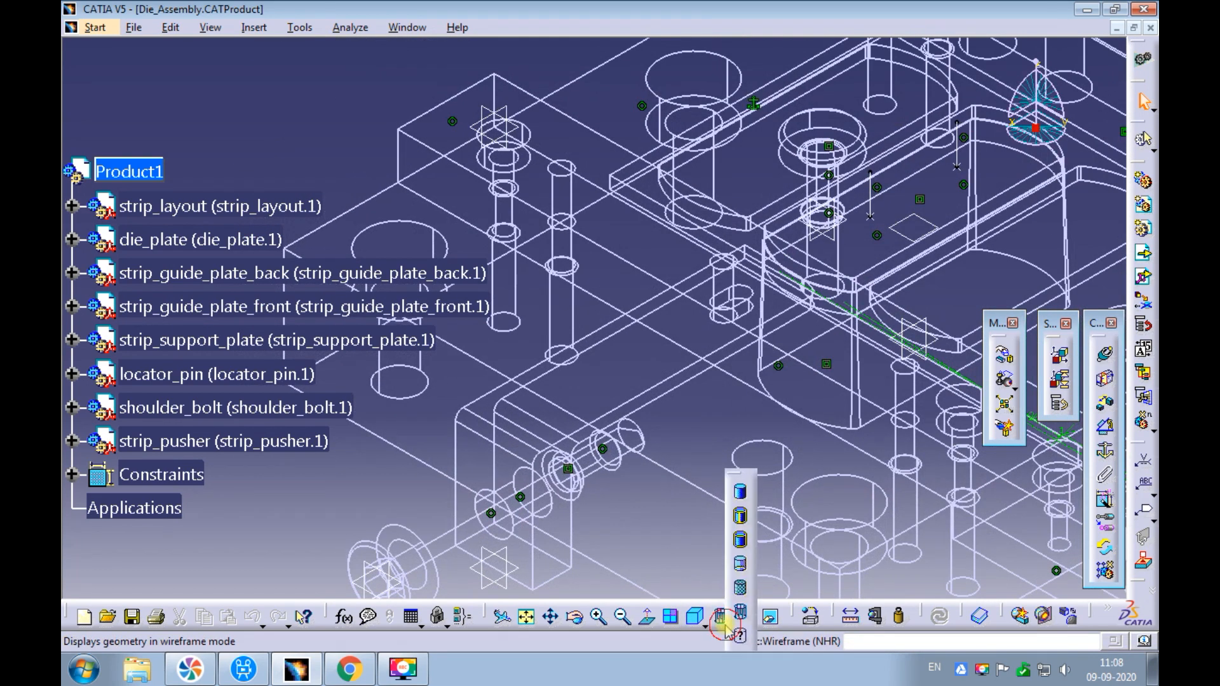
pyautogui.click(740, 515)
pyautogui.keyDown('ctrl'); pyautogui.moveTo(607, 317); pyautogui.dragTo(626, 253, button='middle'); pyautogui.keyUp('ctrl')
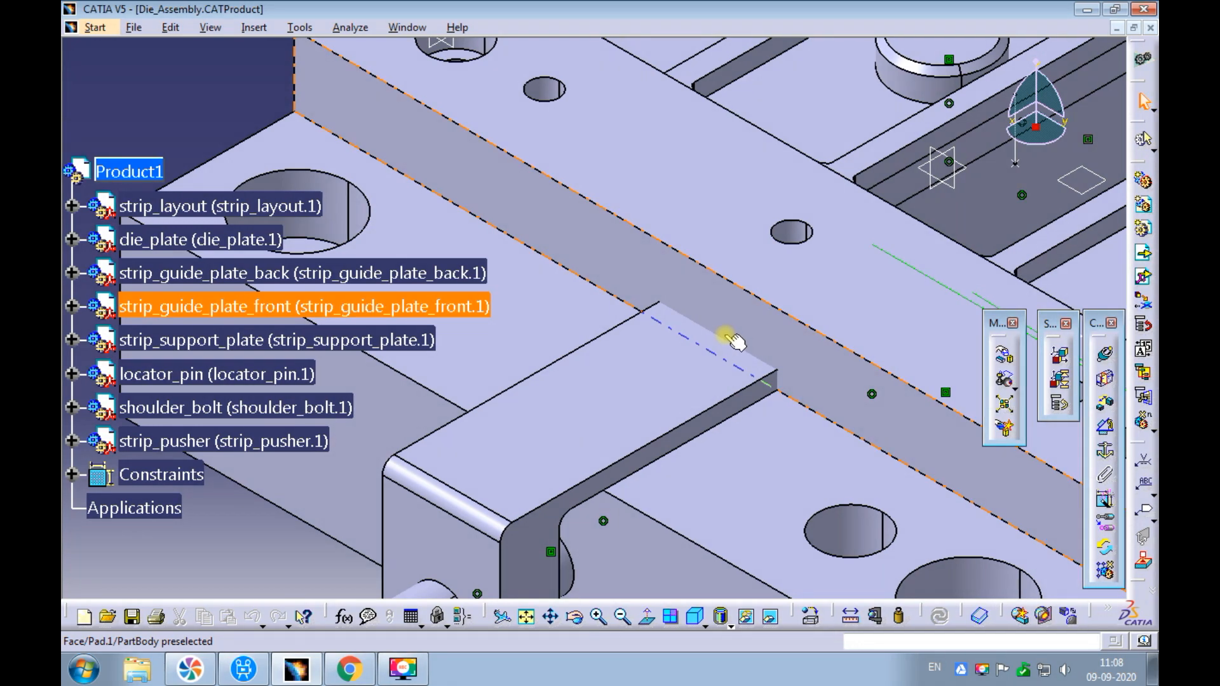
# - Switch to strip_guide_plate_front_1 and start a sketch on the plate's long front side face
pyautogui.click(408, 28)
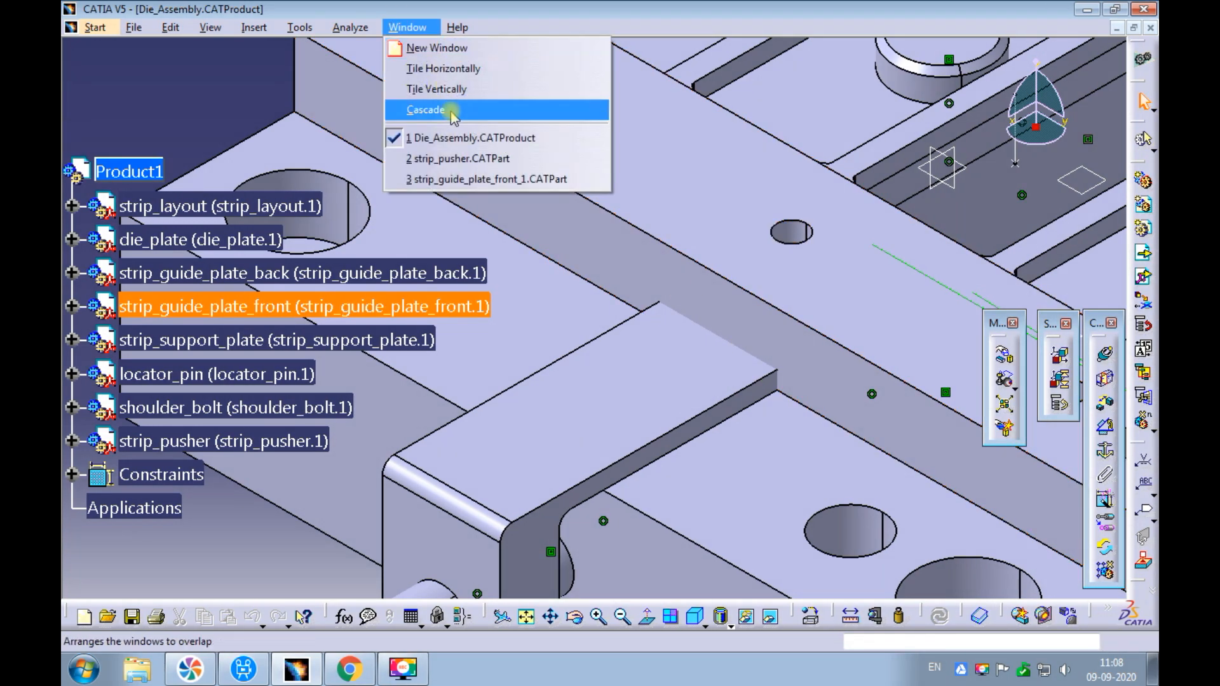
pyautogui.click(463, 180)
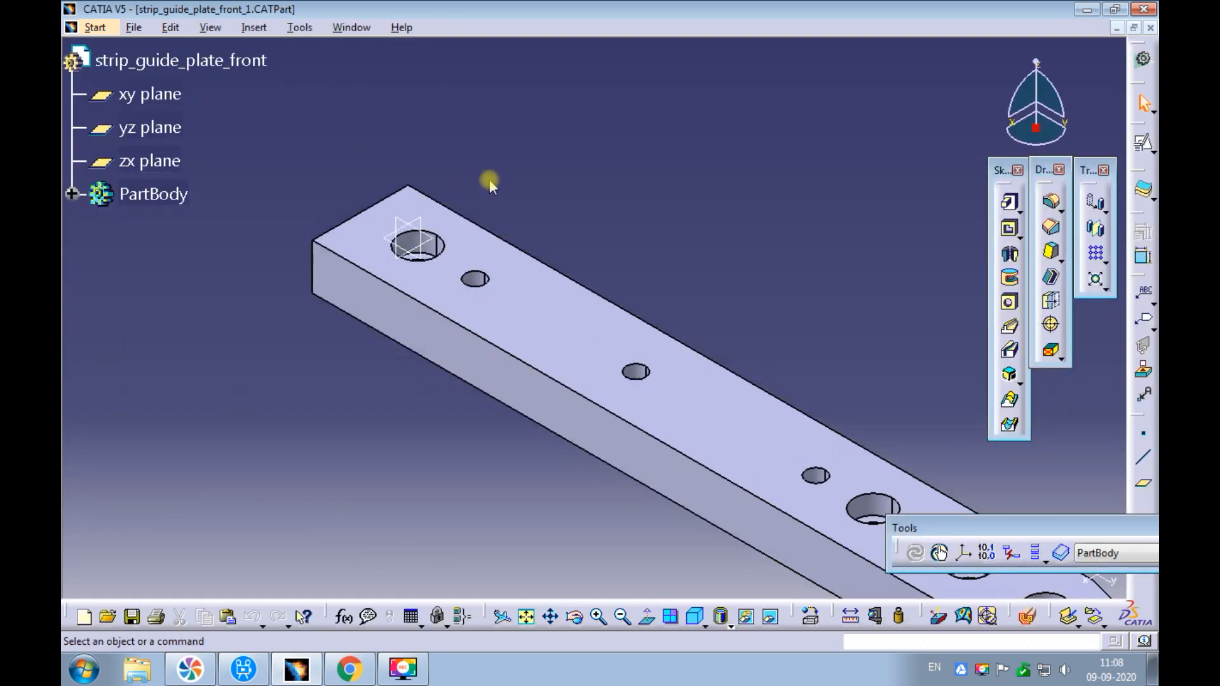
pyautogui.keyDown('ctrl'); pyautogui.moveTo(720, 269); pyautogui.dragTo(672, 194, button='middle'); pyautogui.keyUp('ctrl')
pyautogui.keyDown('ctrl'); pyautogui.moveTo(672, 209); pyautogui.dragTo(674, 193, button='middle'); pyautogui.keyUp('ctrl')
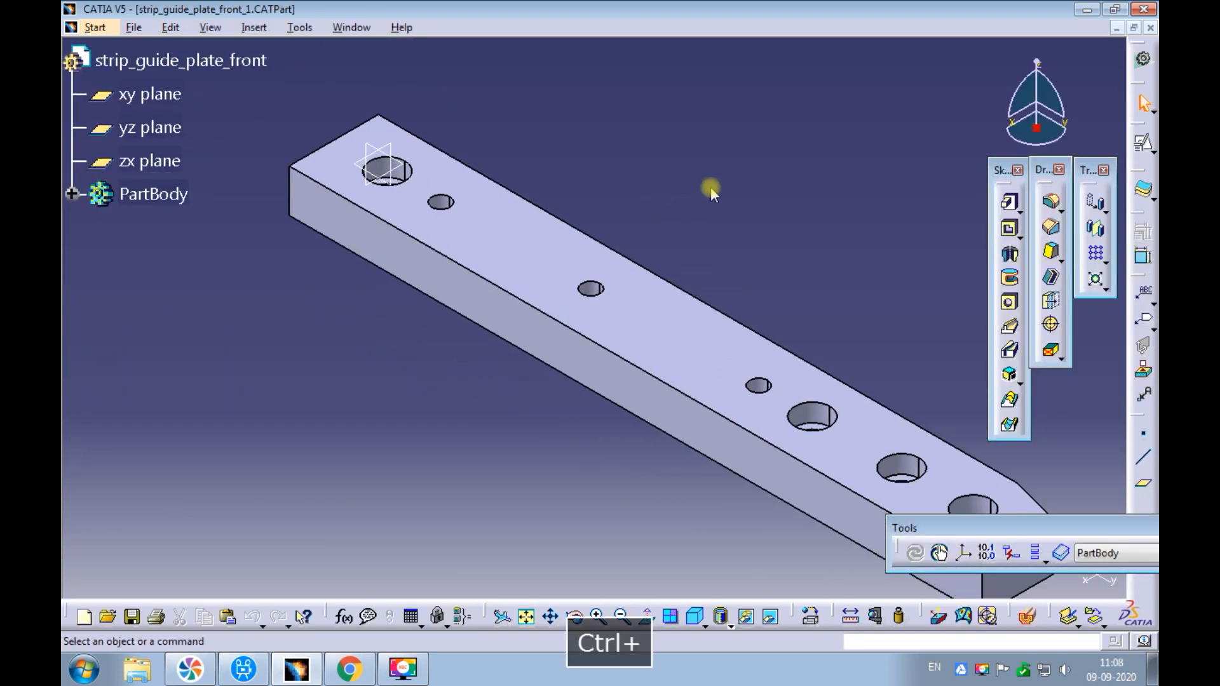
pyautogui.click(1143, 143)
pyautogui.click(583, 366)
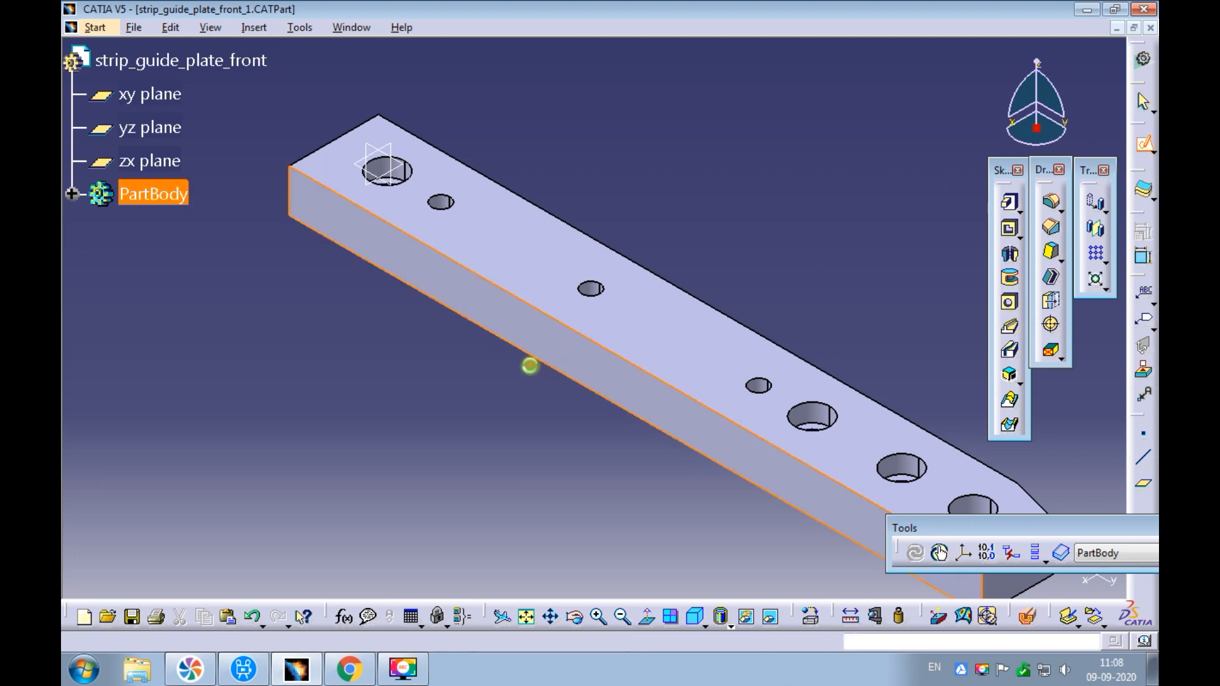
pyautogui.keyDown('ctrl'); pyautogui.moveTo(572, 242); pyautogui.dragTo(574, 225, button='middle'); pyautogui.keyUp('ctrl')
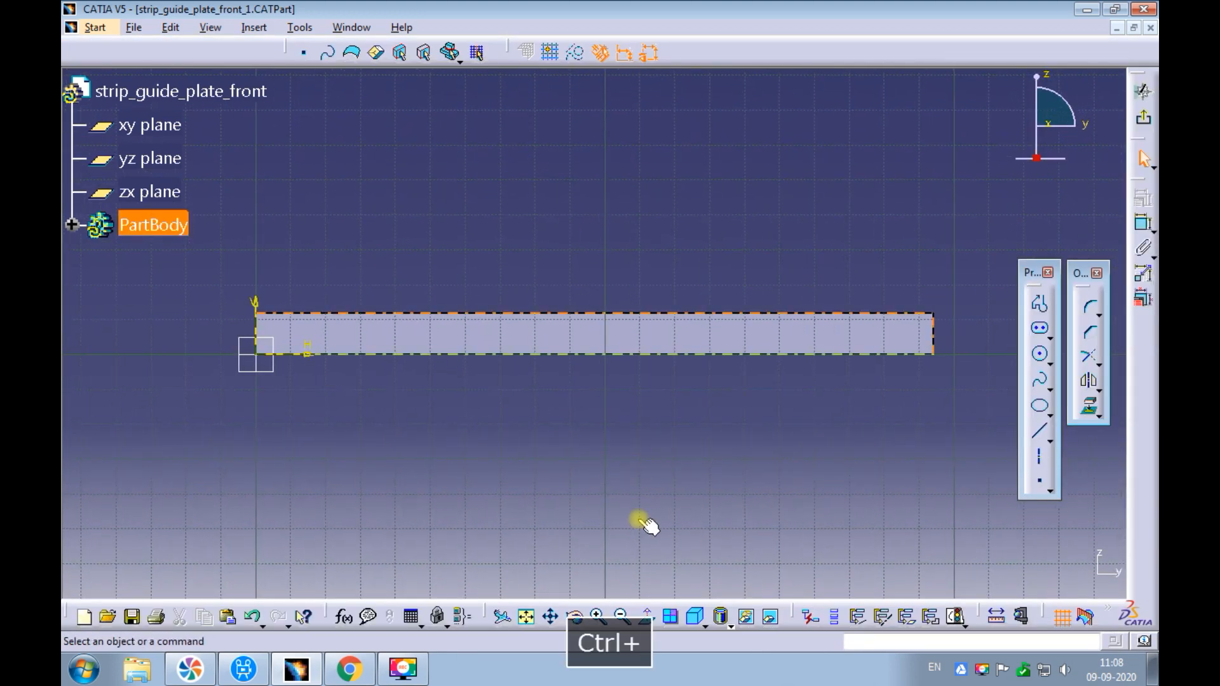
# - Sketch a rectangle about 25 mm wide and 11 mm high across the lower edge of the plate's side face
pyautogui.click(1051, 333)
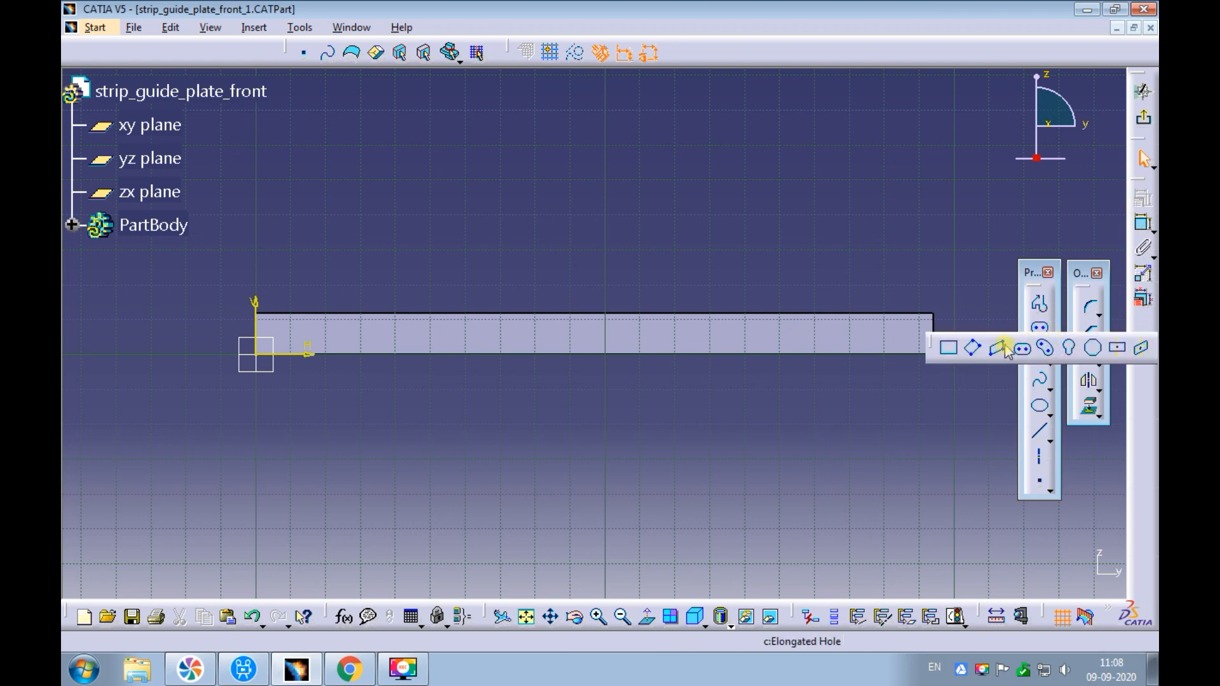
pyautogui.click(515, 341)
pyautogui.click(603, 379)
pyautogui.keyDown('ctrl'); pyautogui.moveTo(688, 411); pyautogui.dragTo(709, 357, button='middle'); pyautogui.keyUp('ctrl')
pyautogui.click(700, 437)
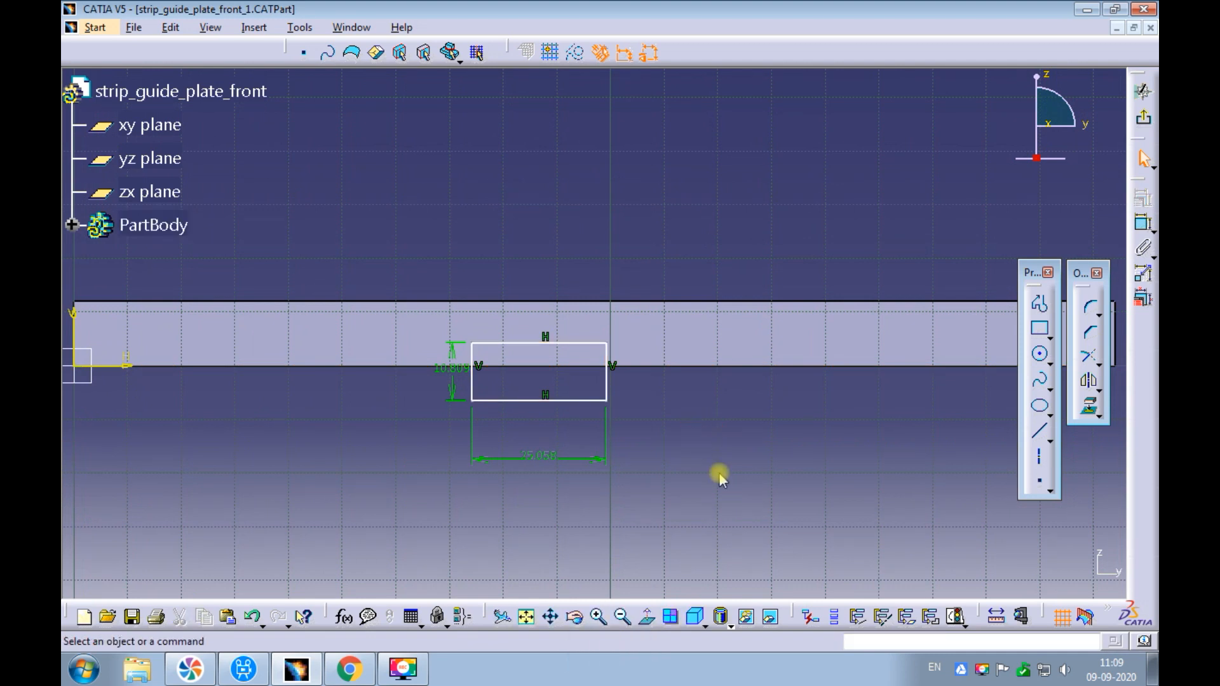
# - Draw a vertical axis line between the midpoints of the rectangle's upper and lower edges
pyautogui.click(1041, 457)
pyautogui.click(539, 343)
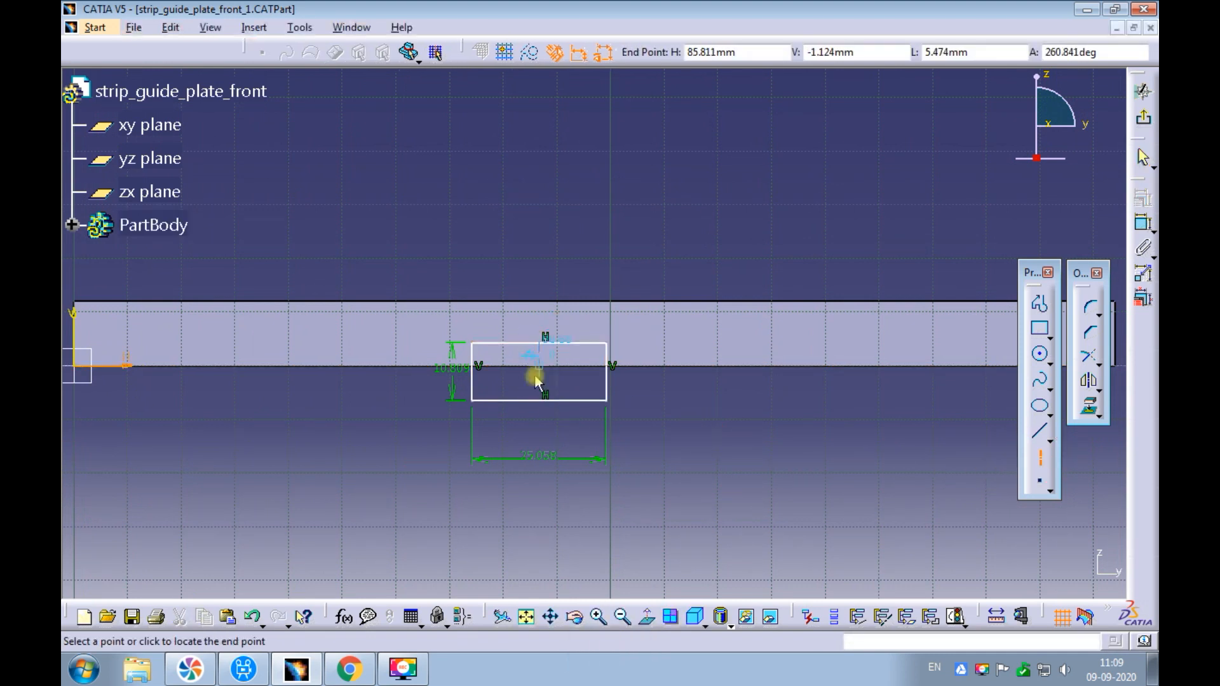
pyautogui.click(541, 401)
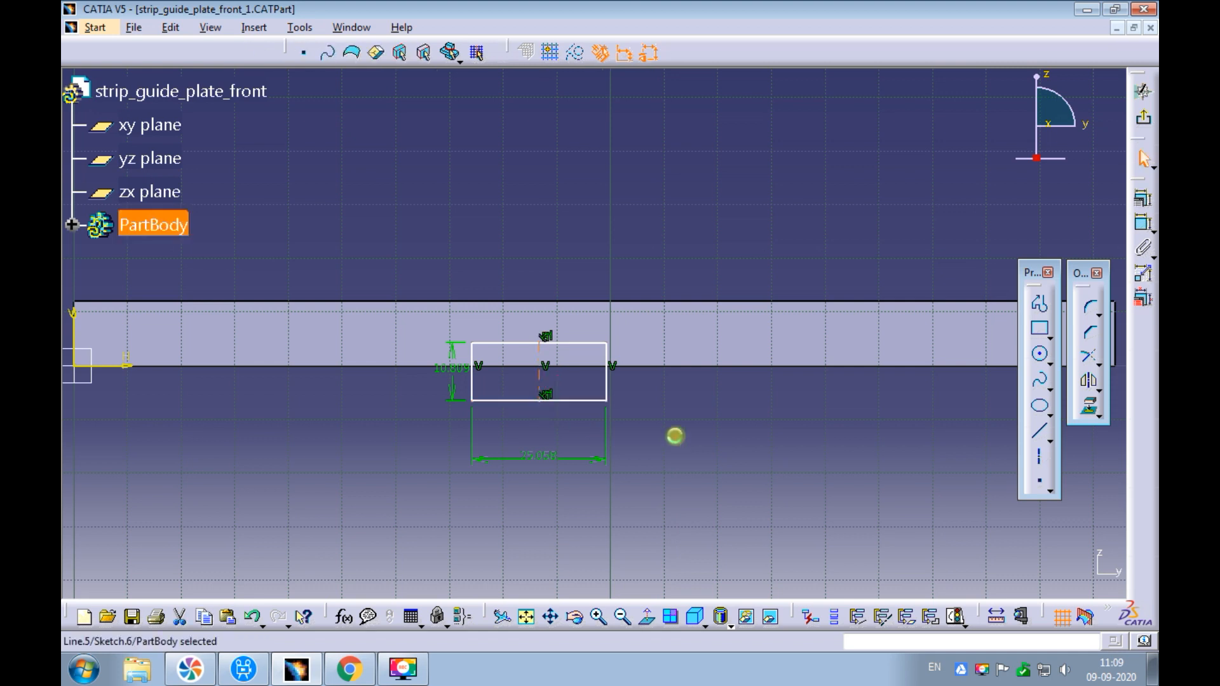
pyautogui.press('Escape')
# - Dimension the rectangle's centre axis from the vertical sketch axis and set the distance to 144/2 mm
pyautogui.keyDown('ctrl'); pyautogui.moveTo(683, 425); pyautogui.dragTo(956, 376, button='middle'); pyautogui.keyUp('ctrl')
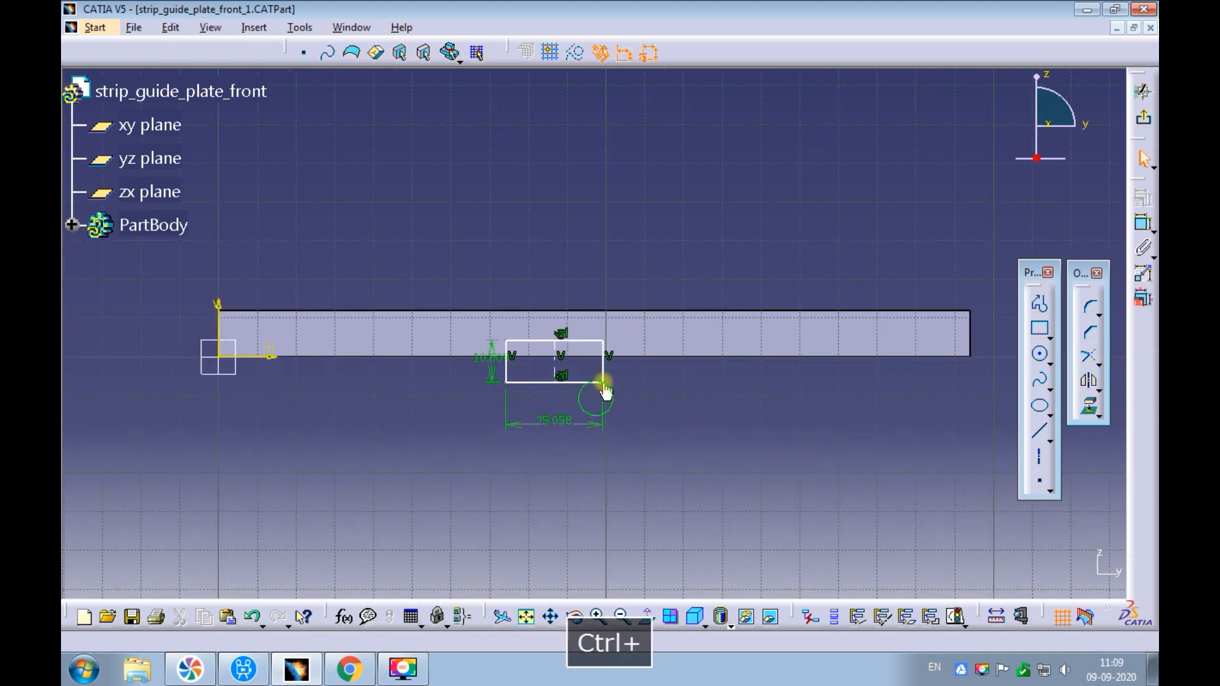
pyautogui.click(1143, 225)
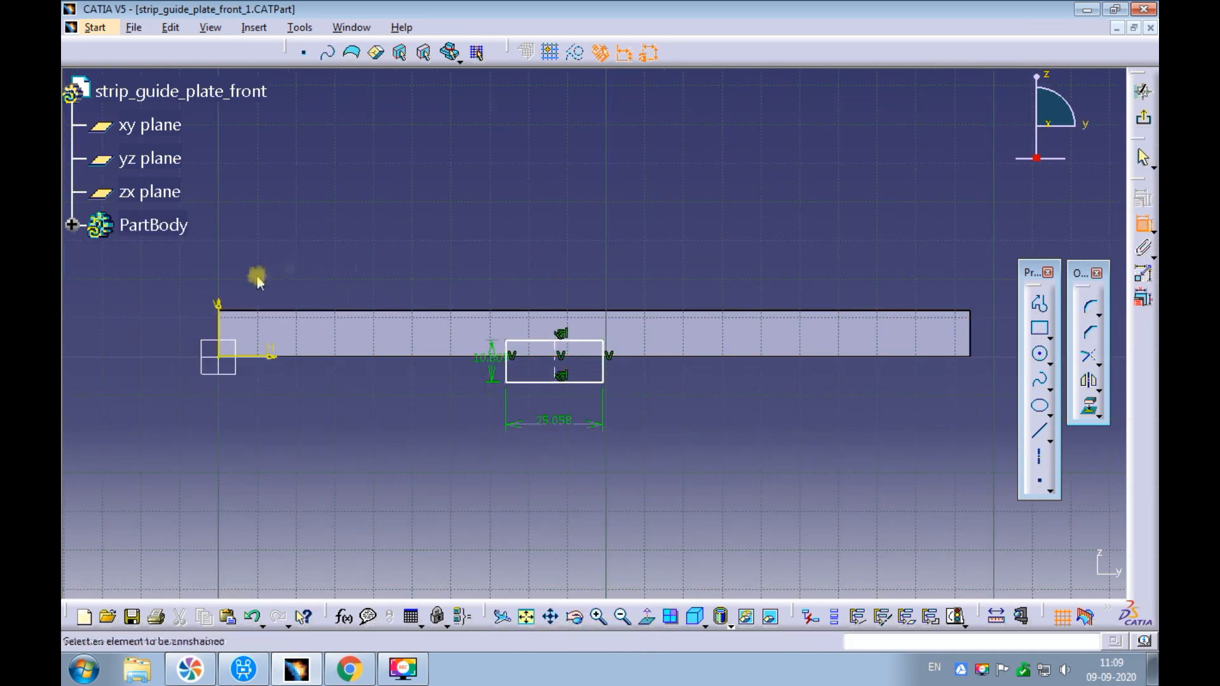
pyautogui.click(515, 369)
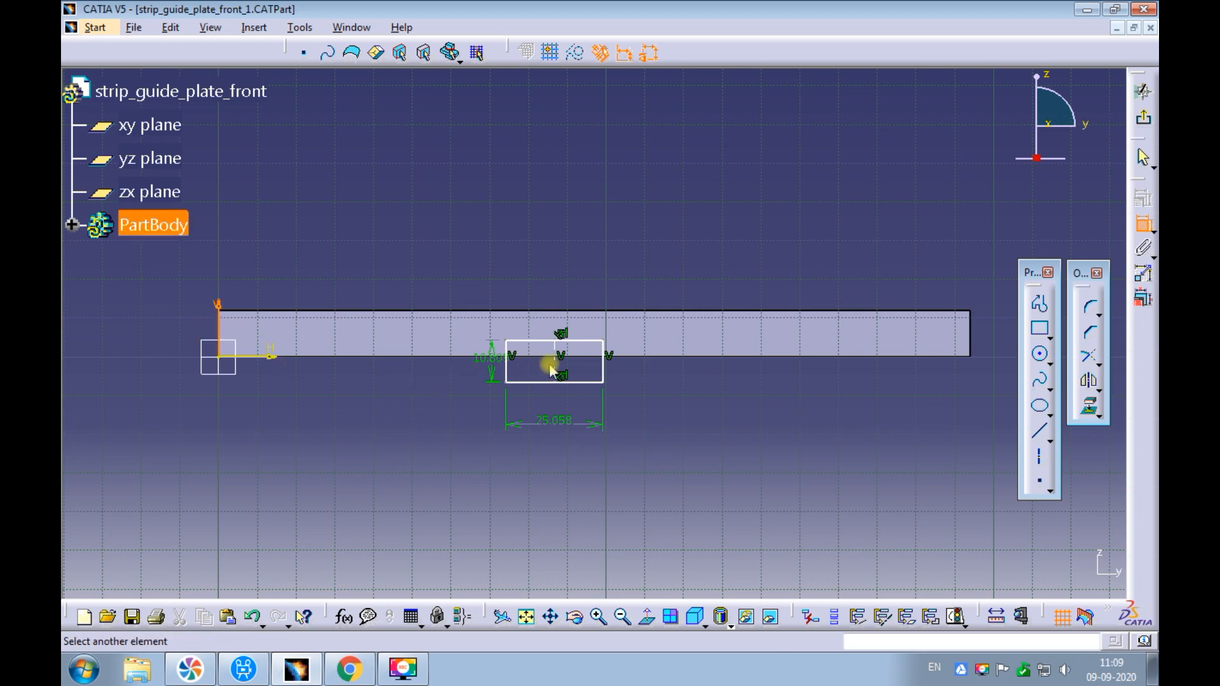
pyautogui.click(557, 364)
pyautogui.click(381, 505)
pyautogui.moveTo(405, 435)
pyautogui.keyDown('ctrl'); pyautogui.mouseDown(button='middle')
pyautogui.moveTo(408, 406)
pyautogui.moveTo(403, 415)
pyautogui.moveTo(427, 433)
pyautogui.mouseUp(button='middle'); pyautogui.keyUp('ctrl')
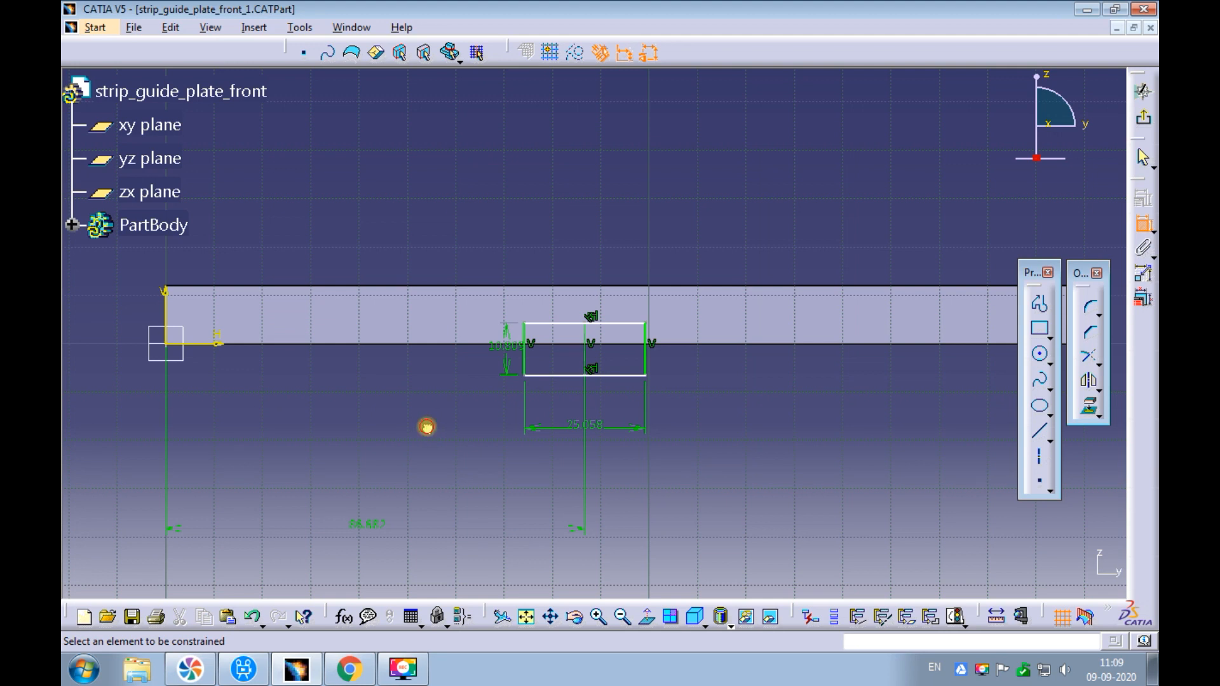
pyautogui.doubleClick(363, 523)
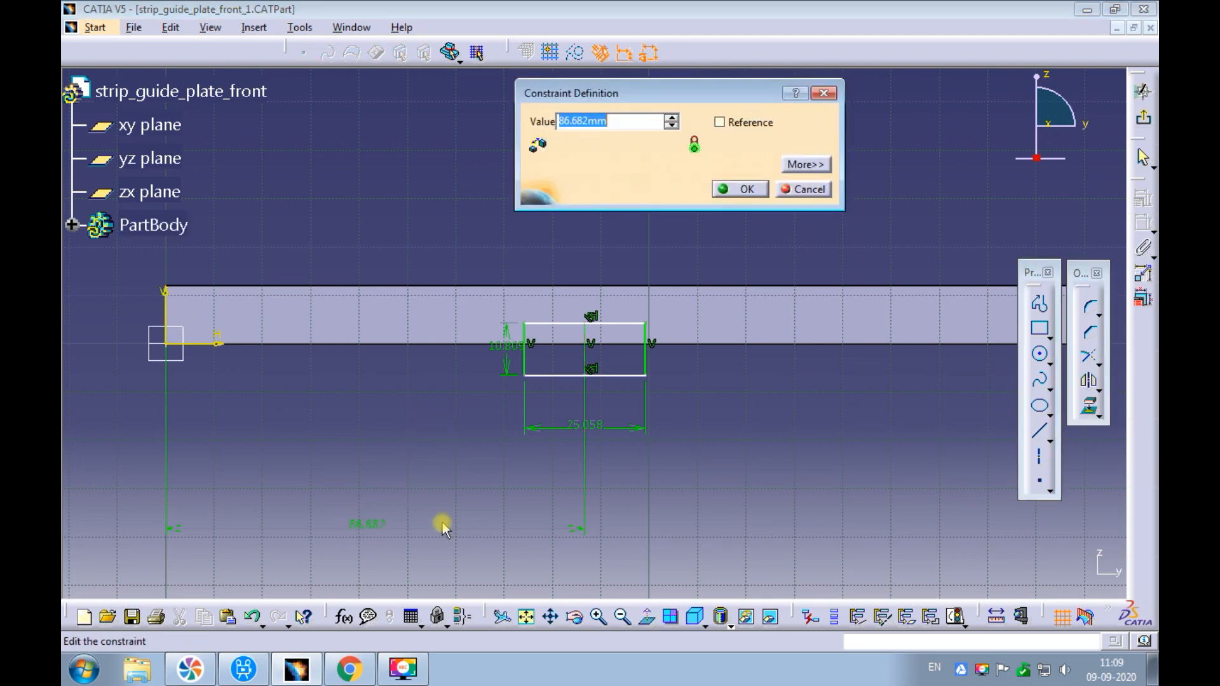
pyautogui.write('144/')
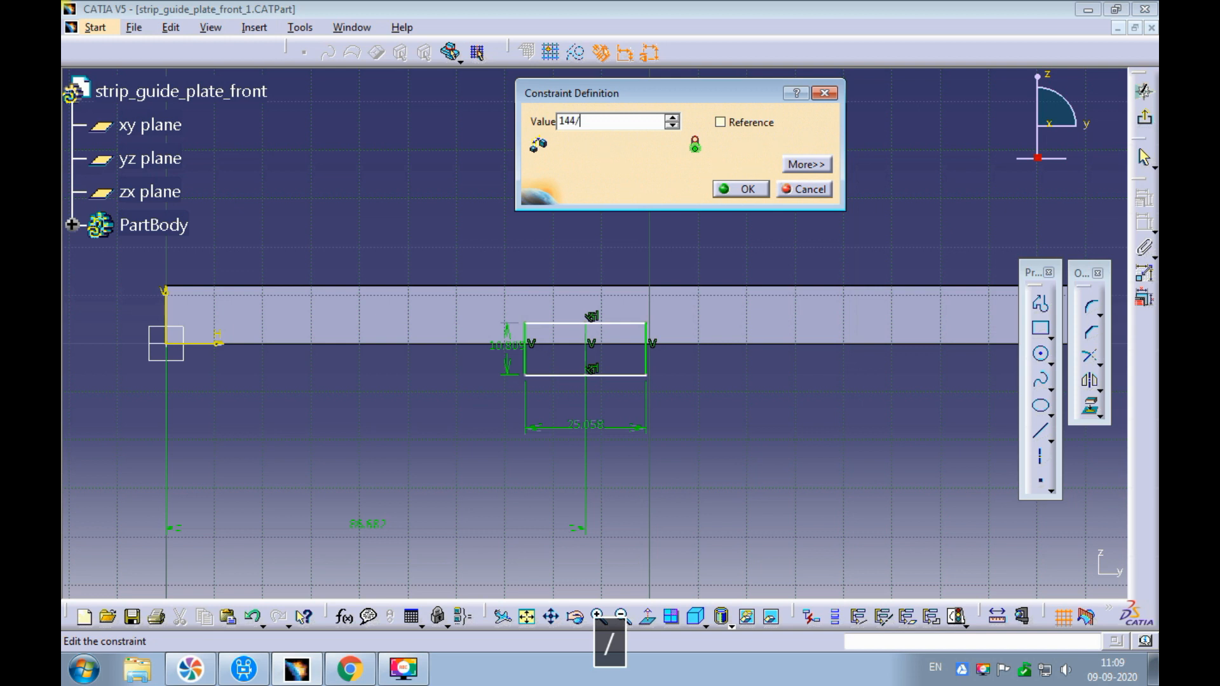
pyautogui.write('2')
pyautogui.press('Return')
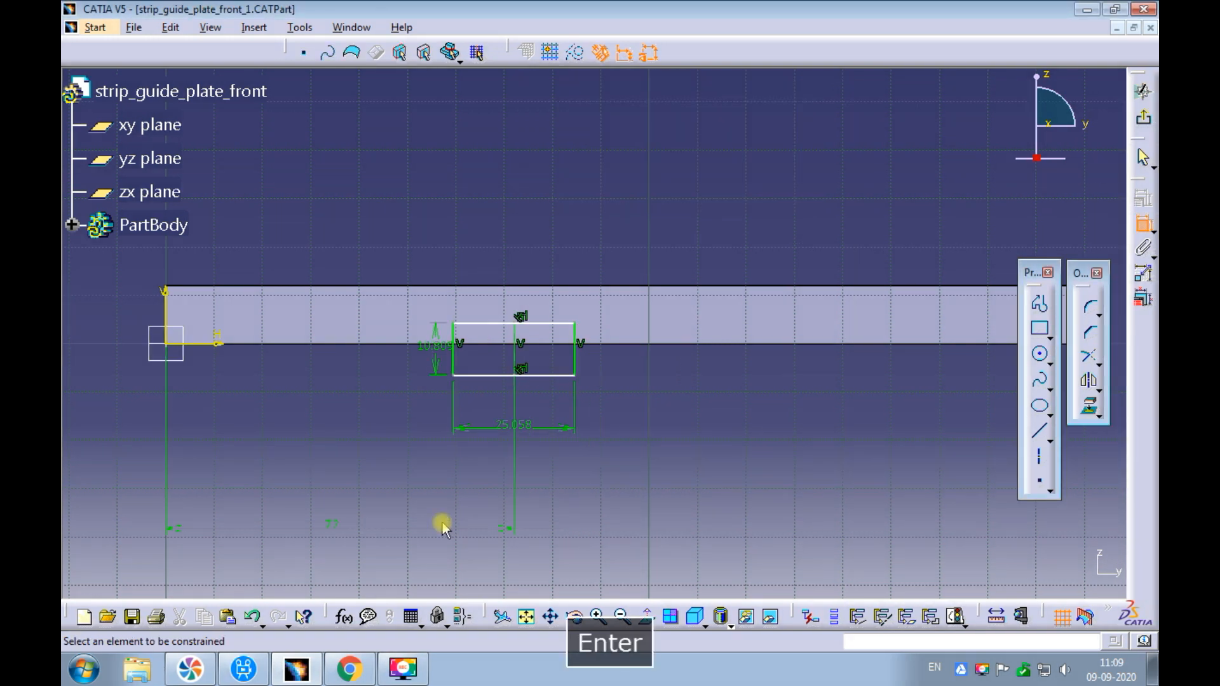
# - Set the rectangle's height to 4 mm
pyautogui.moveTo(361, 466)
pyautogui.keyDown('ctrl'); pyautogui.mouseDown(button='middle')
pyautogui.moveTo(360, 392)
pyautogui.moveTo(349, 427)
pyautogui.moveTo(359, 384)
pyautogui.mouseUp(button='middle'); pyautogui.keyUp('ctrl')
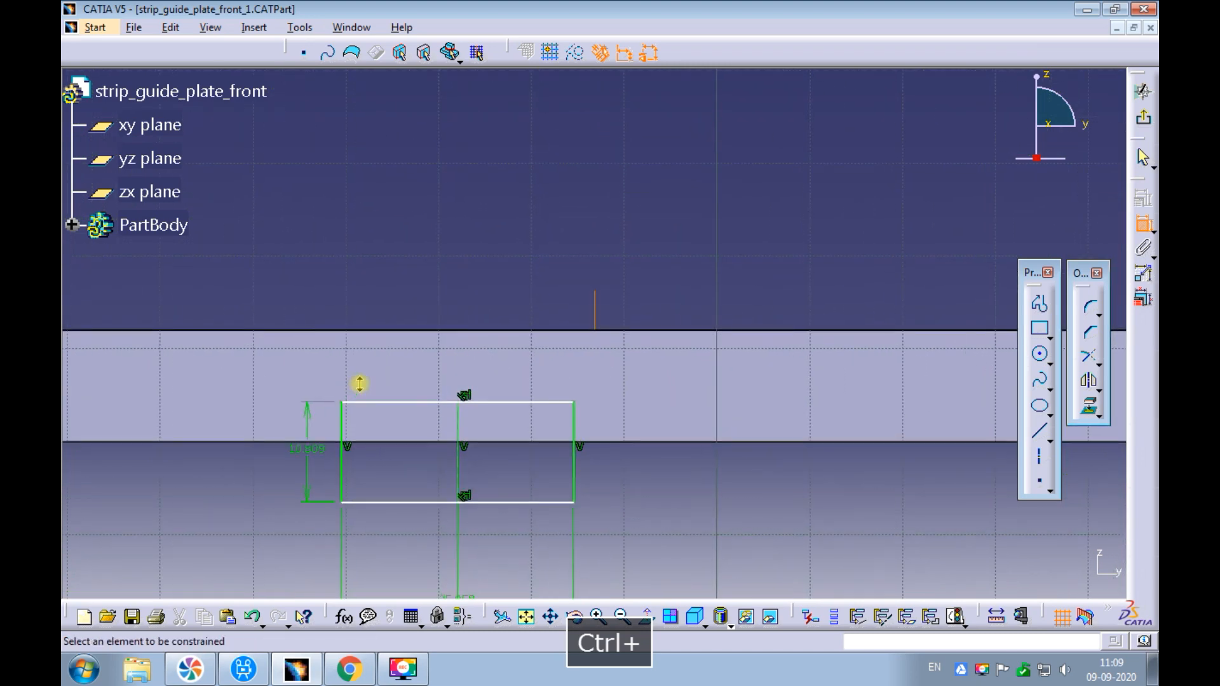
pyautogui.doubleClick(307, 450)
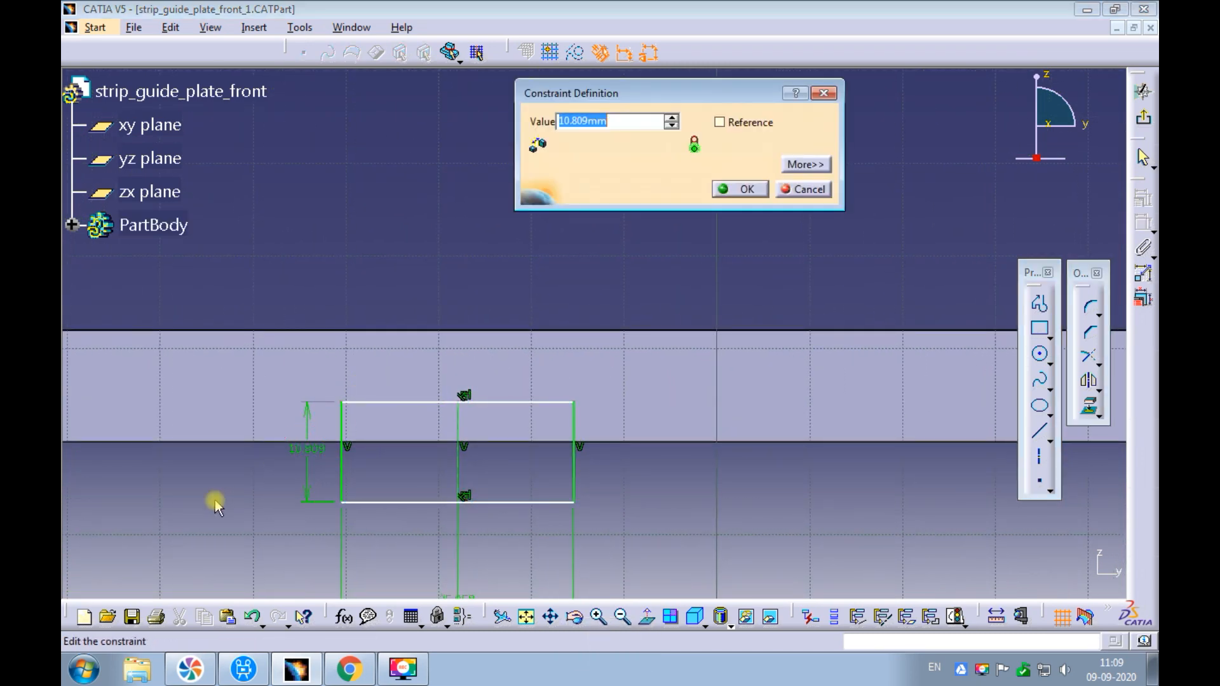
pyautogui.write('4')
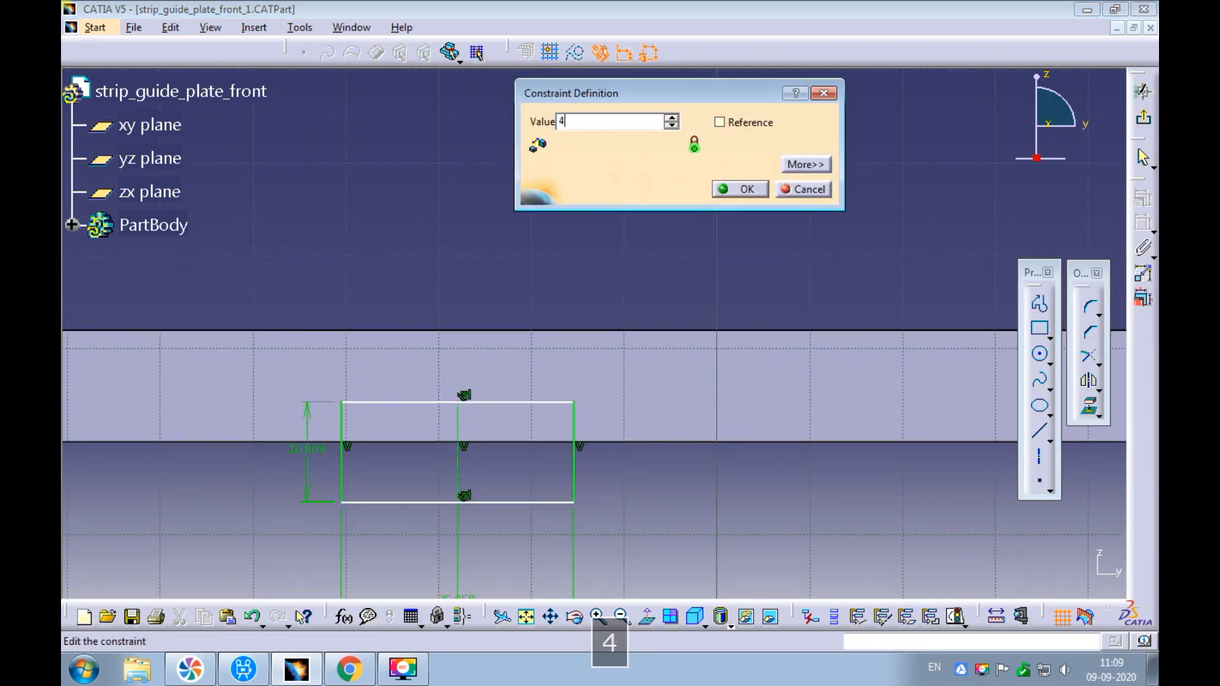
pyautogui.press('Return')
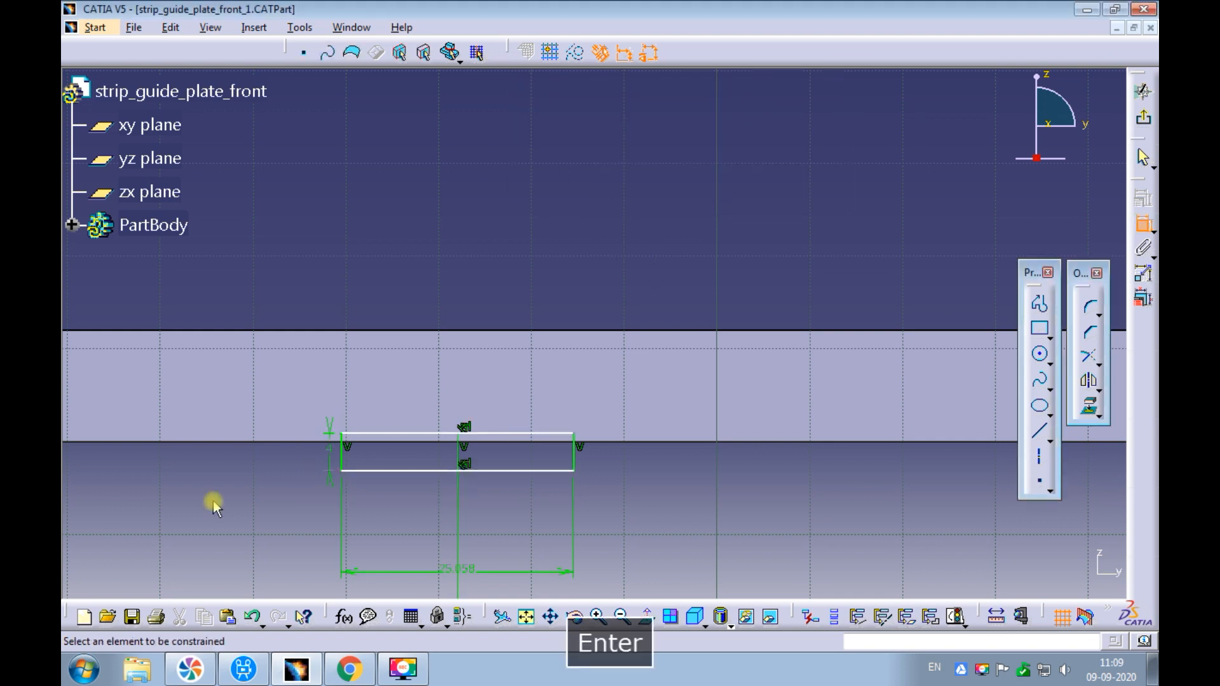
# - Make the rectangle's lower edge coincident with the bottom edge of the guide plate
pyautogui.click(500, 471)
pyautogui.press('Escape')
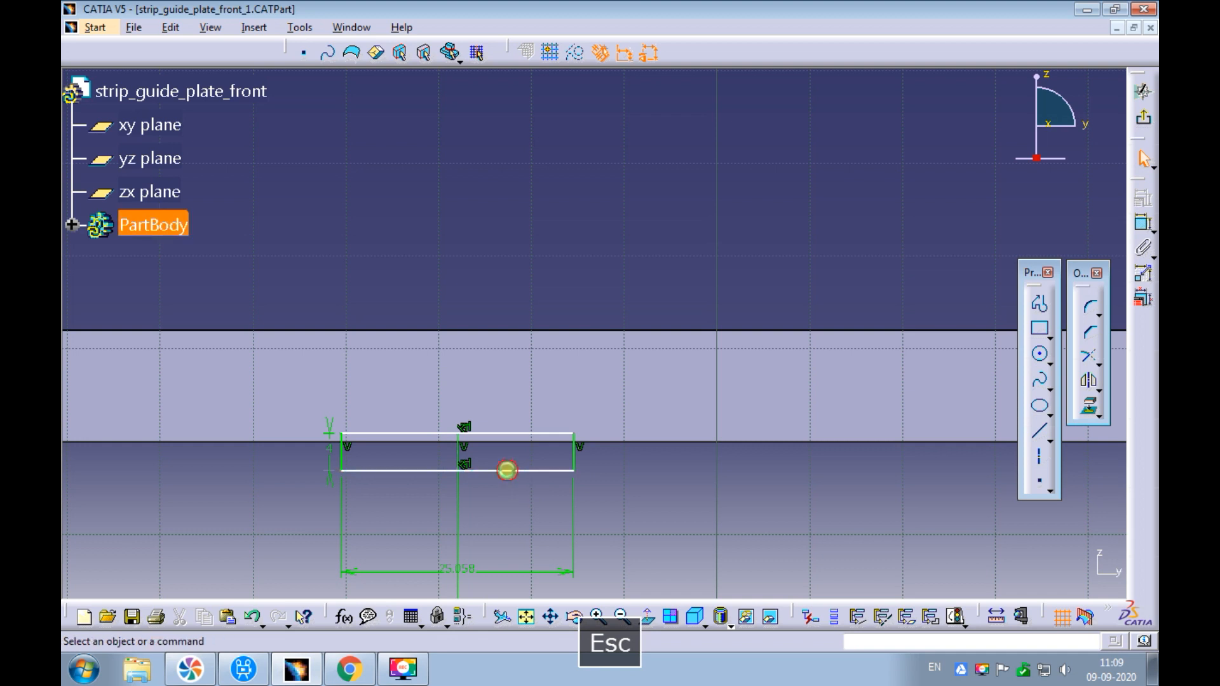
pyautogui.keyDown('ctrl'); pyautogui.click(619, 442); pyautogui.keyUp('ctrl')
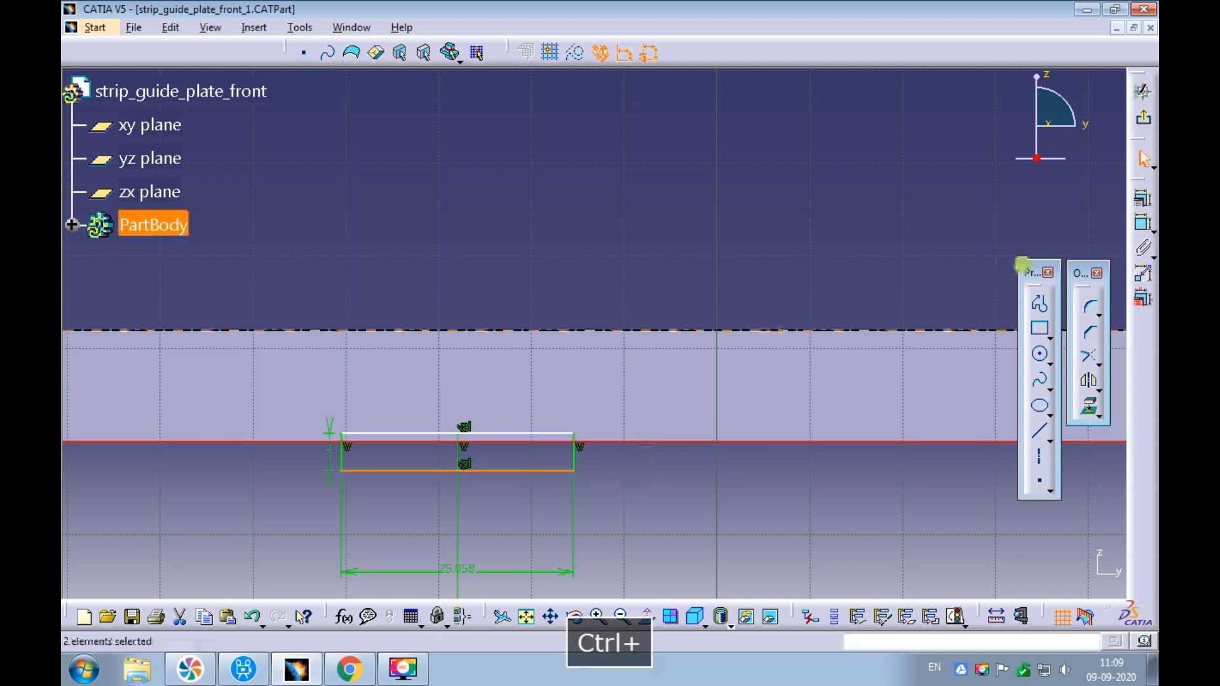
pyautogui.click(1131, 202)
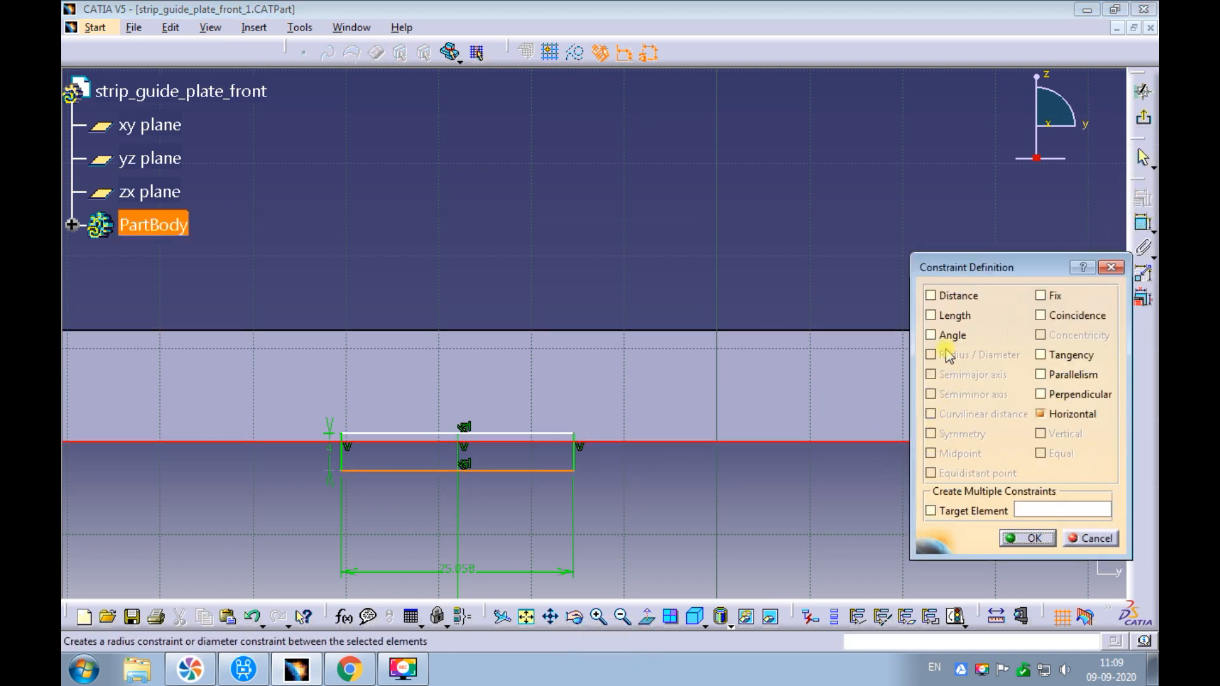
pyautogui.click(1040, 315)
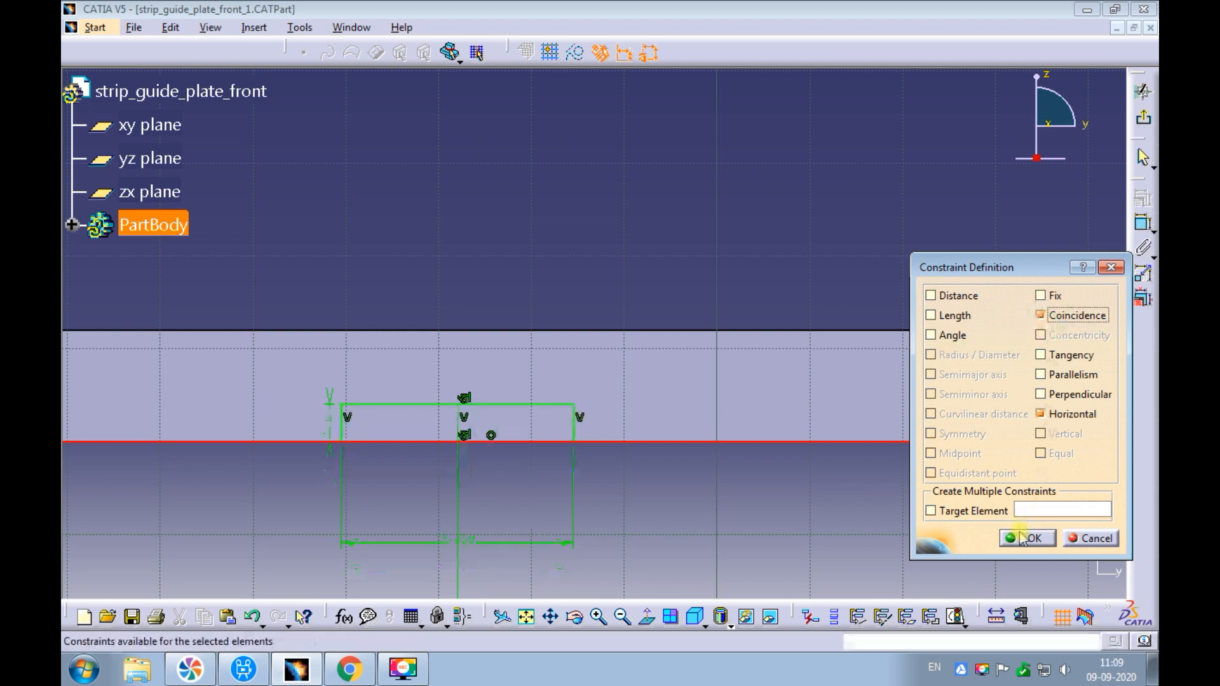
pyautogui.click(1027, 538)
pyautogui.keyDown('ctrl'); pyautogui.moveTo(623, 458); pyautogui.dragTo(737, 397, button='middle'); pyautogui.keyUp('ctrl')
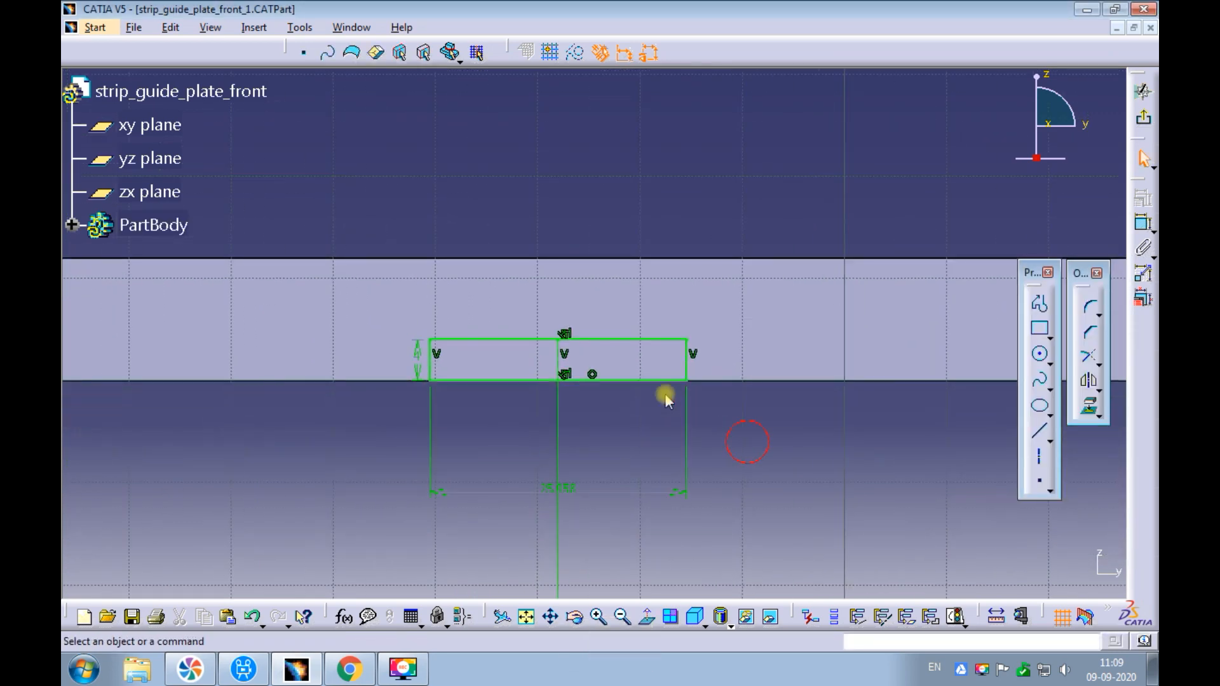
# - Set the recess rectangle's width to 20 mm
pyautogui.click(562, 356)
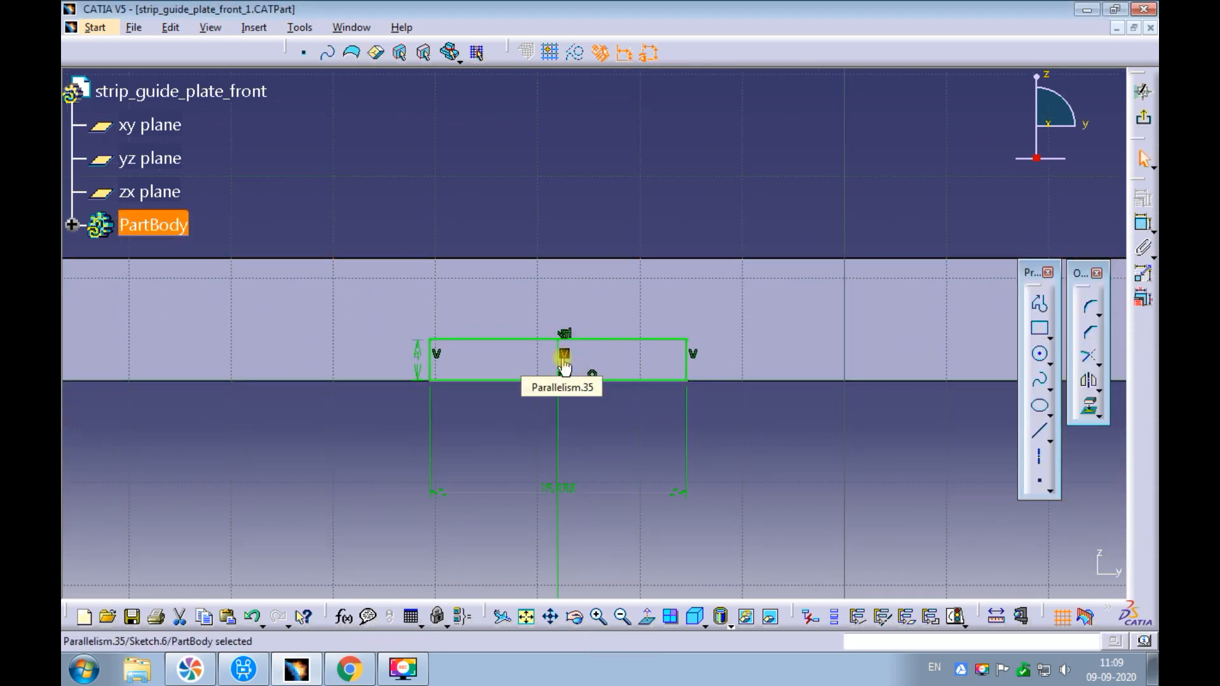
pyautogui.click(619, 438)
pyautogui.keyDown('ctrl'); pyautogui.moveTo(644, 422); pyautogui.dragTo(628, 448, button='middle'); pyautogui.keyUp('ctrl')
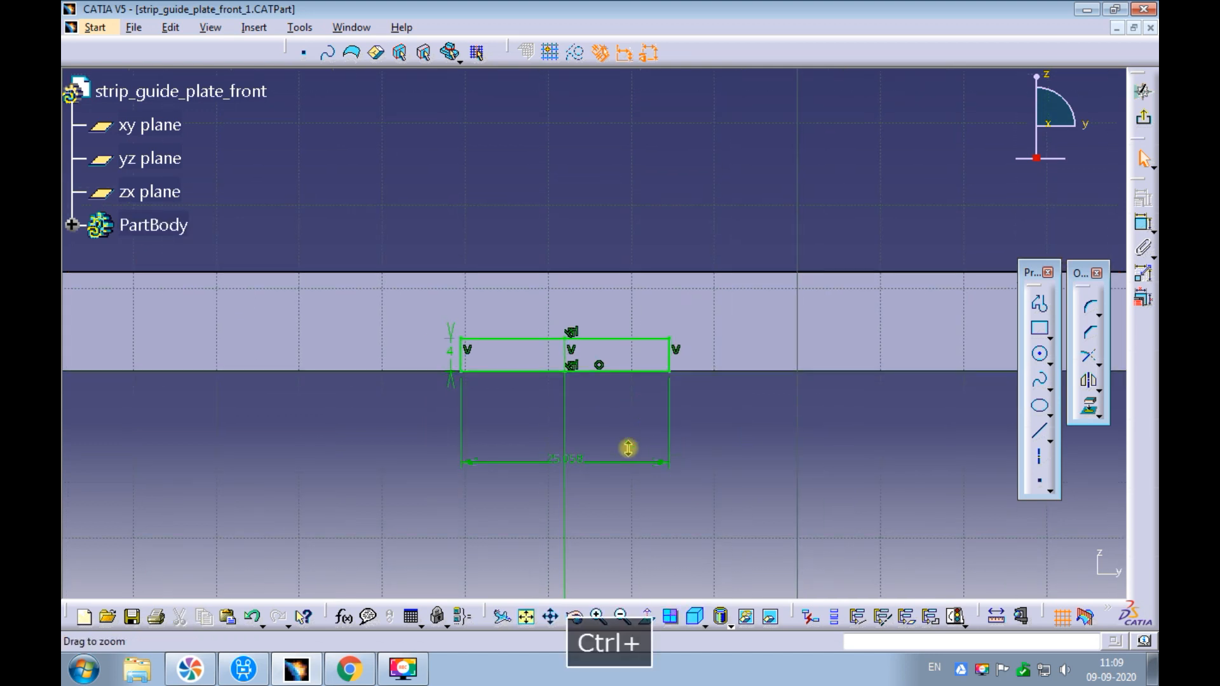
pyautogui.doubleClick(563, 463)
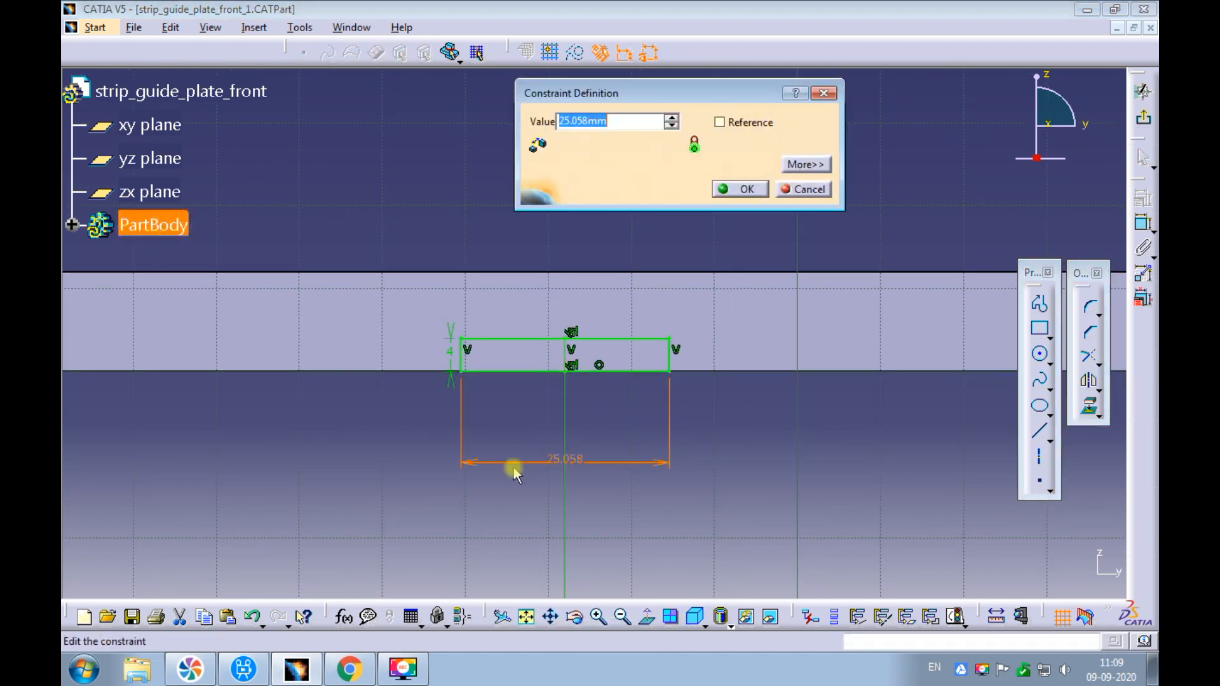
pyautogui.write('20')
pyautogui.press('Return')
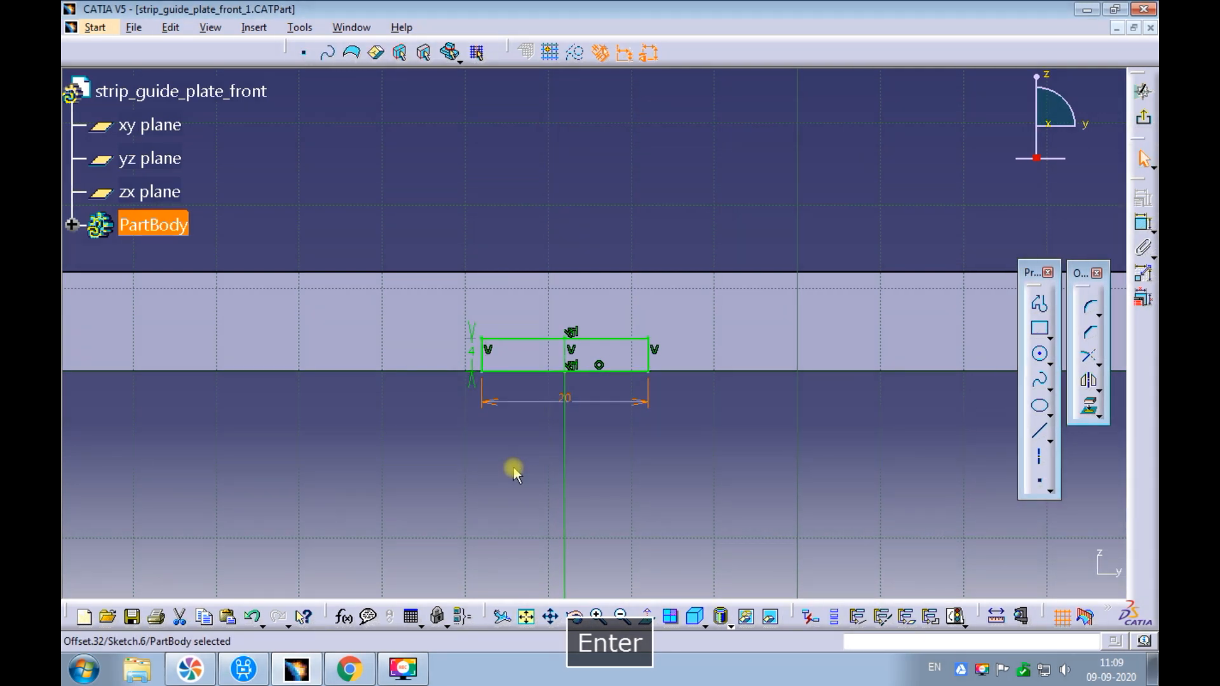
# - Finish the sketch, cut the rectangle through the front guide plate as a pocket limited Up to last, and save the part
pyautogui.click(1142, 121)
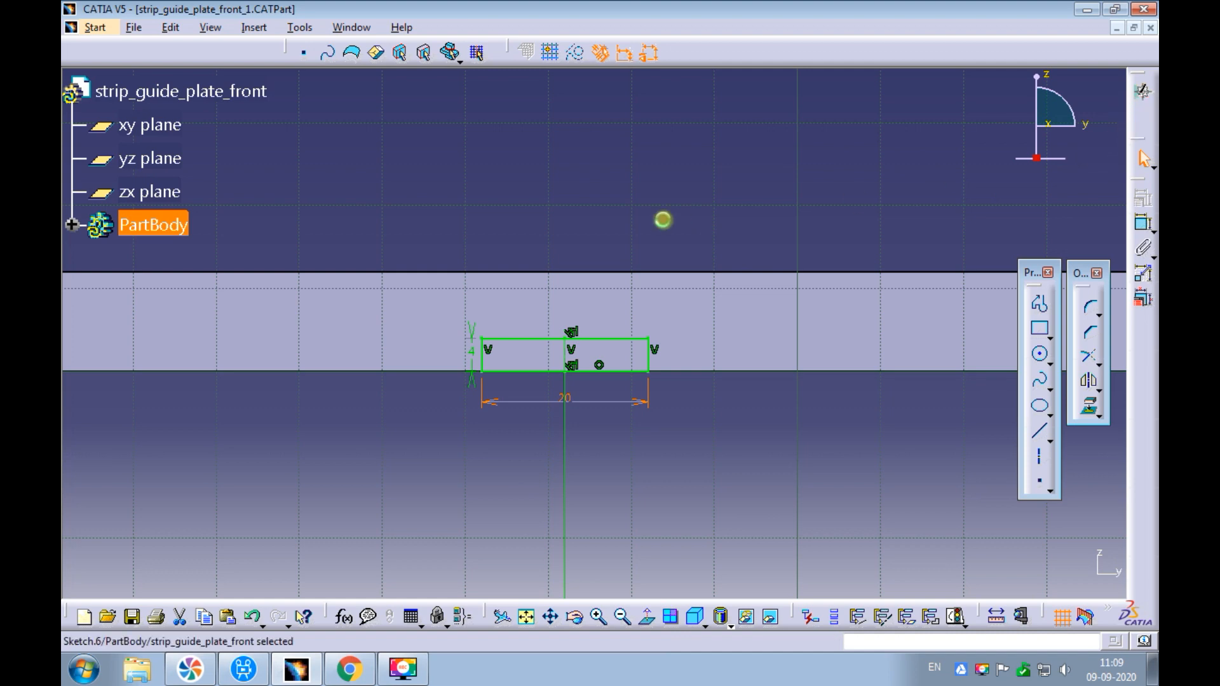
pyautogui.keyDown('ctrl'); pyautogui.moveTo(636, 330); pyautogui.dragTo(552, 409, button='middle'); pyautogui.keyUp('ctrl')
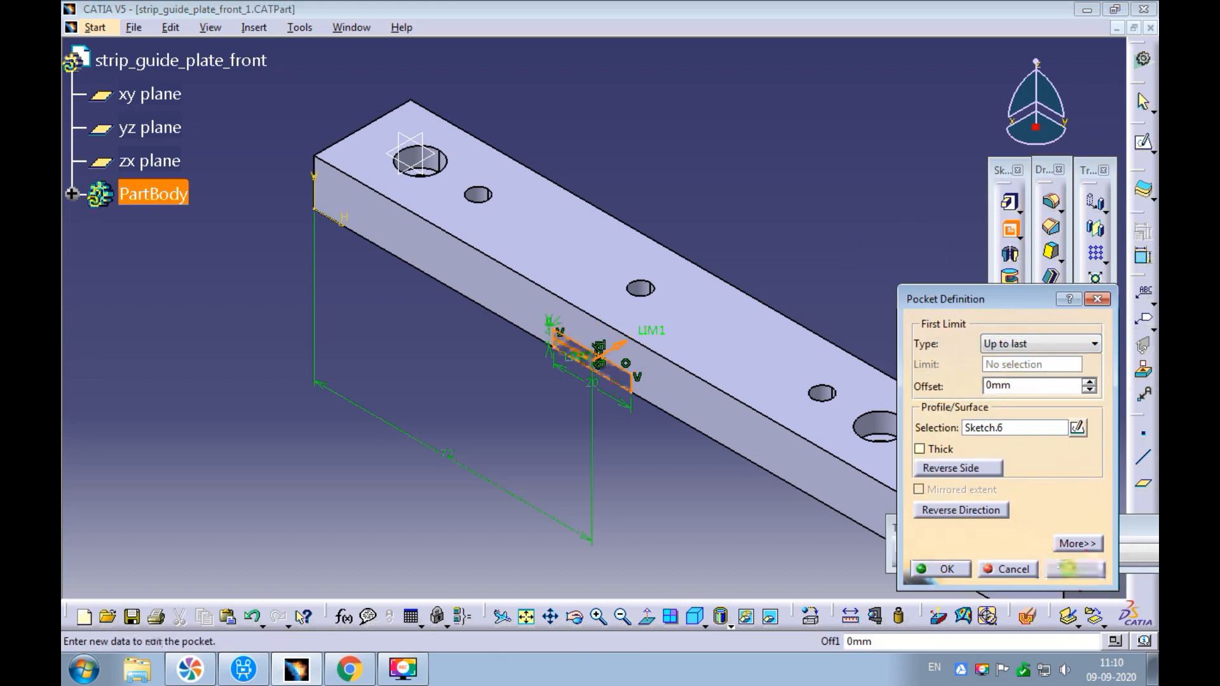
pyautogui.click(946, 569)
pyautogui.moveTo(554, 470); pyautogui.dragTo(635, 160, button='middle')
pyautogui.moveTo(548, 240); pyautogui.dragTo(645, 595, button='middle')
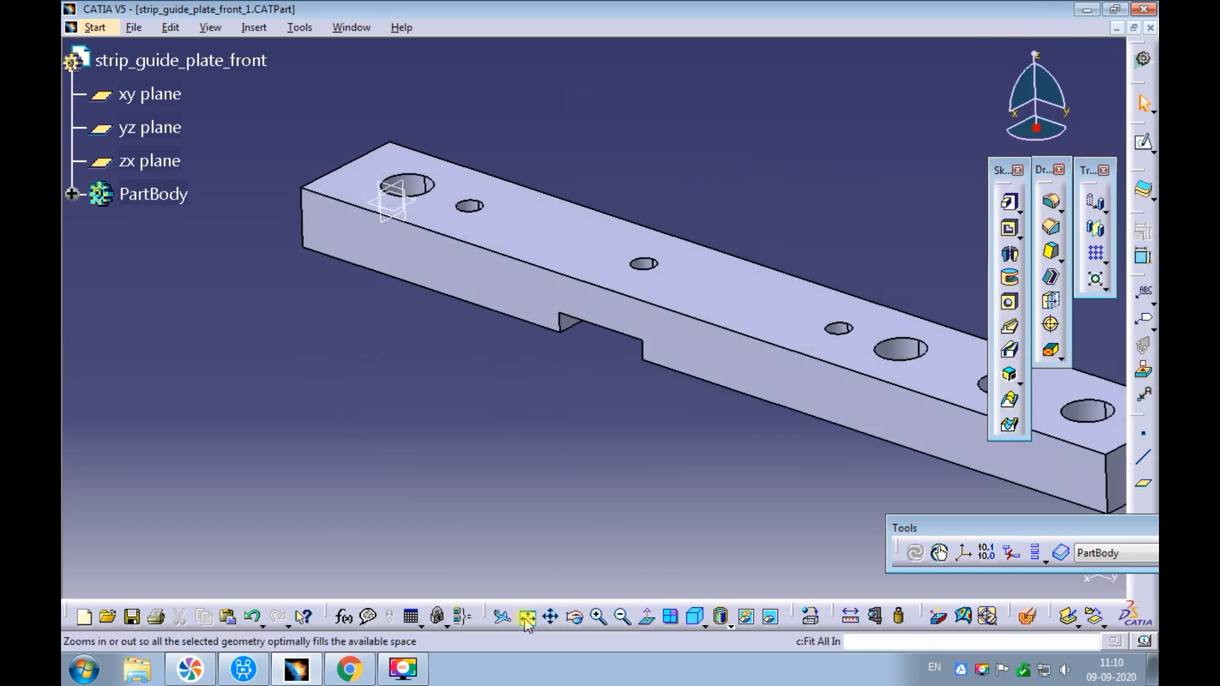
pyautogui.hotkey('ctrl', 's')
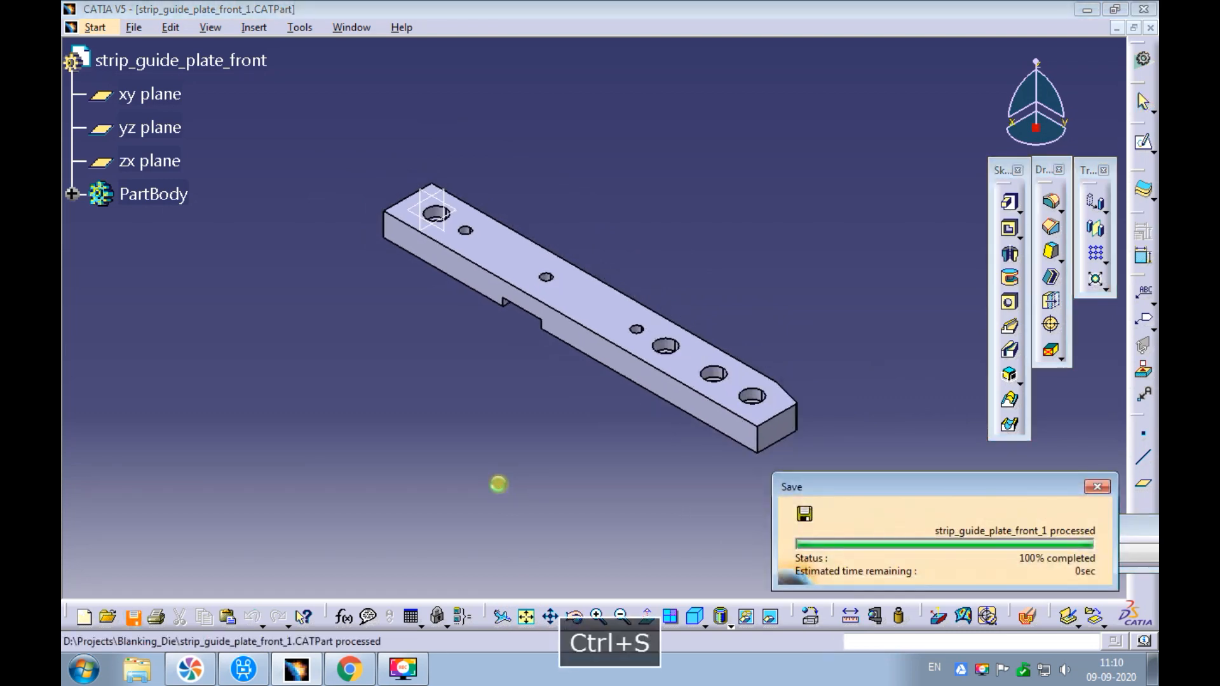
# - Switch to the Die_Assembly window, check the strip_pusher in the guide plate's recess, and save the assembly
pyautogui.click(351, 28)
pyautogui.click(389, 138)
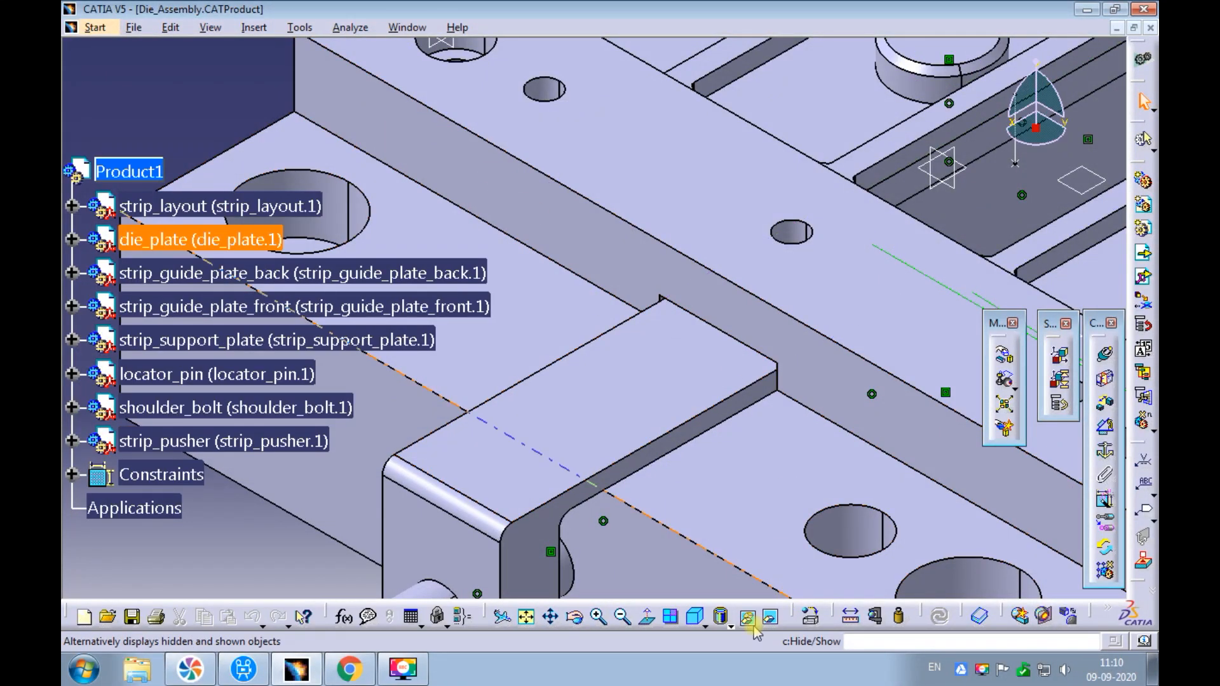
pyautogui.moveTo(716, 583); pyautogui.dragTo(632, 205, button='middle')
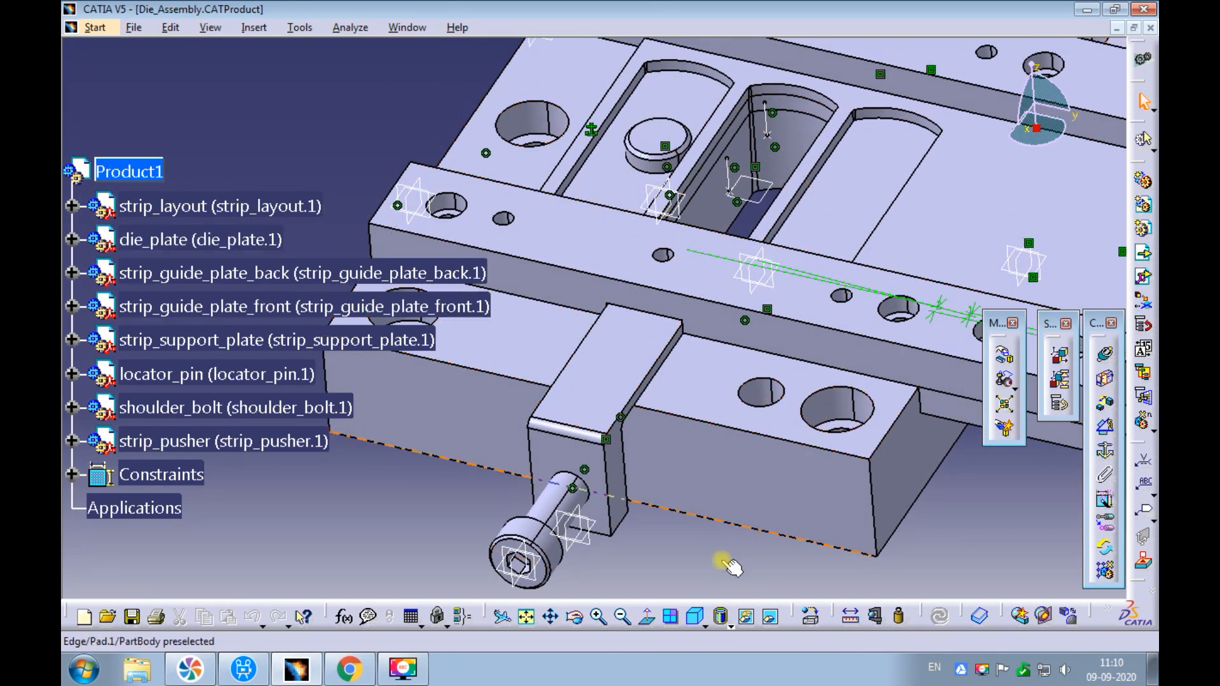
pyautogui.click(695, 611)
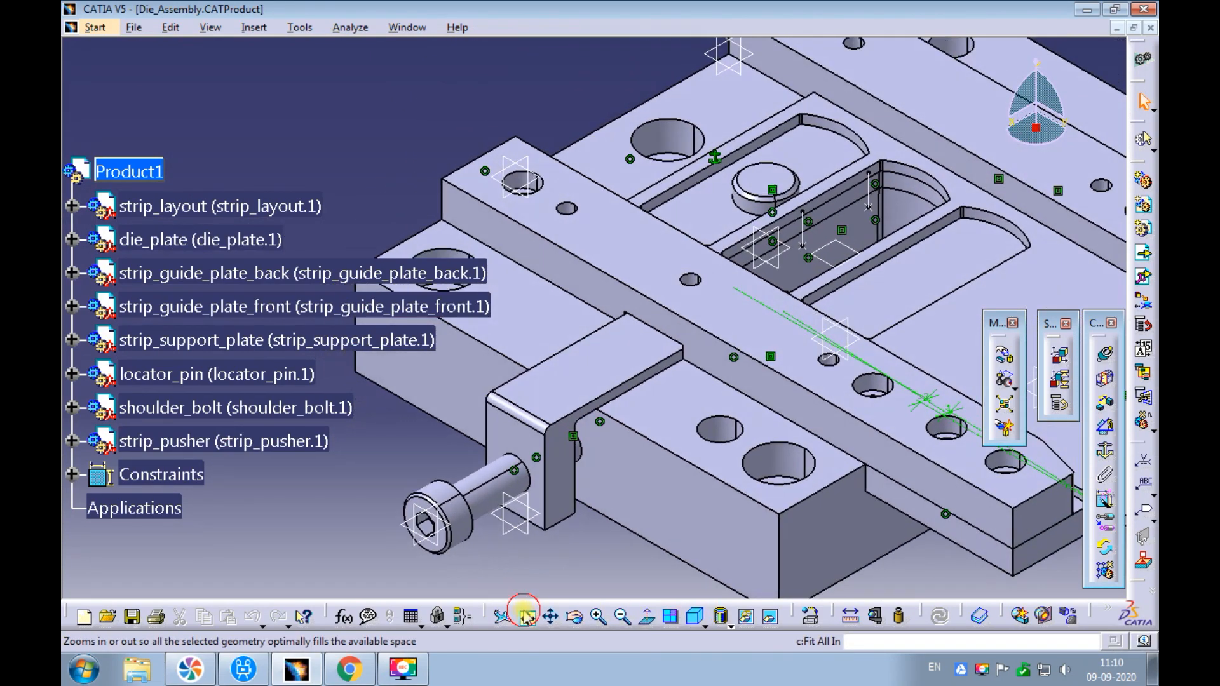
pyautogui.click(520, 612)
pyautogui.hotkey('ctrl', 's')
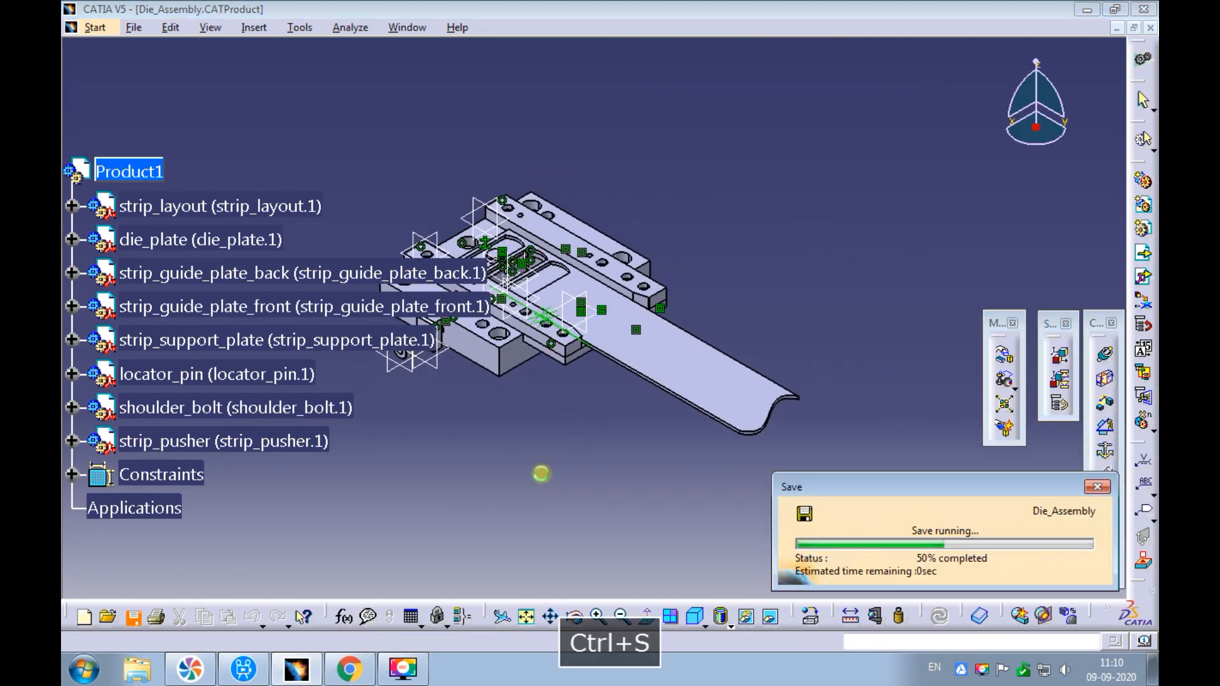